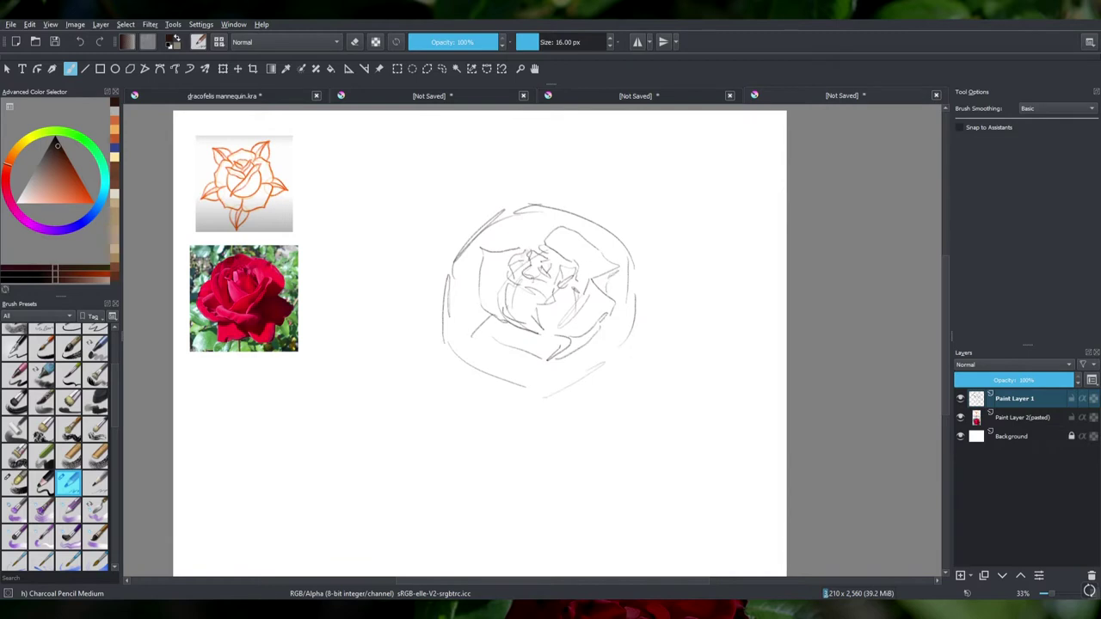
- Sketch the outer petals and pointed leaves with midribs around the circular rose head
{"action": "mouse_move", "coordinate": [612, 348]}
{"action": "left_mouse_down"}
{"action": "mouse_move", "coordinate": [474, 369]}
{"action": "mouse_move", "coordinate": [482, 211]}
{"action": "mouse_move", "coordinate": [525, 210]}
{"action": "mouse_move", "coordinate": [641, 292]}
{"action": "left_mouse_up"}
{"action": "left_click_drag", "start_coordinate": [641, 232], "coordinate": [632, 343]}
{"action": "mouse_move", "coordinate": [443, 296]}
{"action": "left_mouse_down"}
{"action": "mouse_move", "coordinate": [505, 361]}
{"action": "mouse_move", "coordinate": [509, 428]}
{"action": "left_mouse_up"}
{"action": "mouse_move", "coordinate": [543, 196]}
{"action": "left_mouse_down"}
{"action": "mouse_move", "coordinate": [471, 233]}
{"action": "mouse_move", "coordinate": [445, 314]}
{"action": "left_mouse_up"}
{"action": "mouse_move", "coordinate": [582, 203]}
{"action": "left_mouse_down"}
{"action": "mouse_move", "coordinate": [609, 182]}
{"action": "mouse_move", "coordinate": [646, 234]}
{"action": "left_mouse_up"}
{"action": "mouse_move", "coordinate": [599, 378]}
{"action": "left_mouse_down"}
{"action": "mouse_move", "coordinate": [652, 382]}
{"action": "mouse_move", "coordinate": [638, 329]}
{"action": "left_mouse_up"}
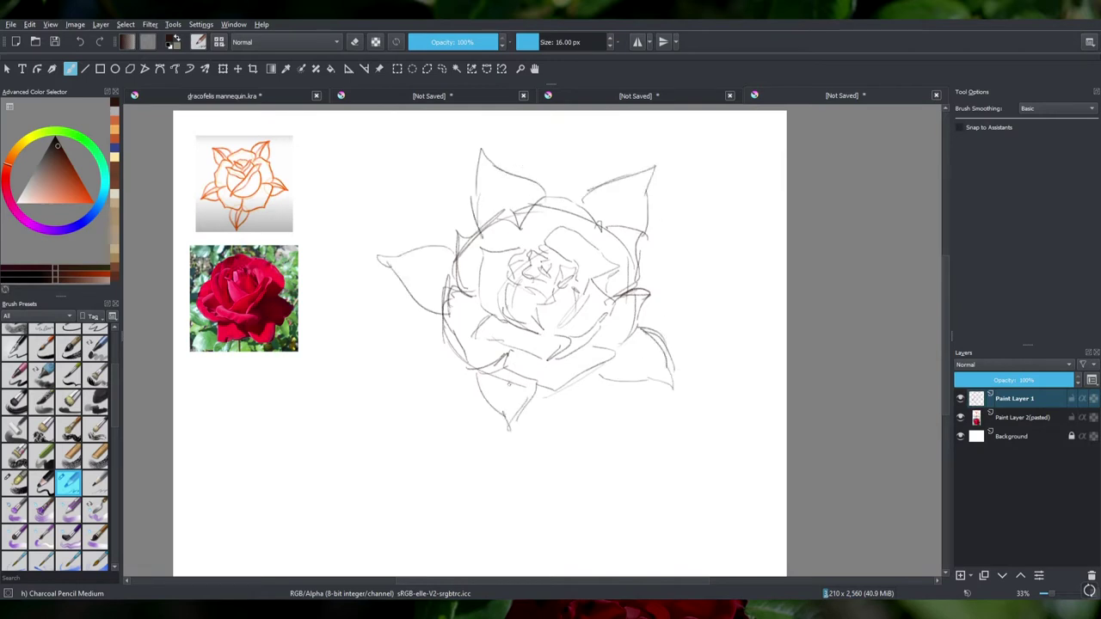
{"action": "key", "text": "ctrl+z"}
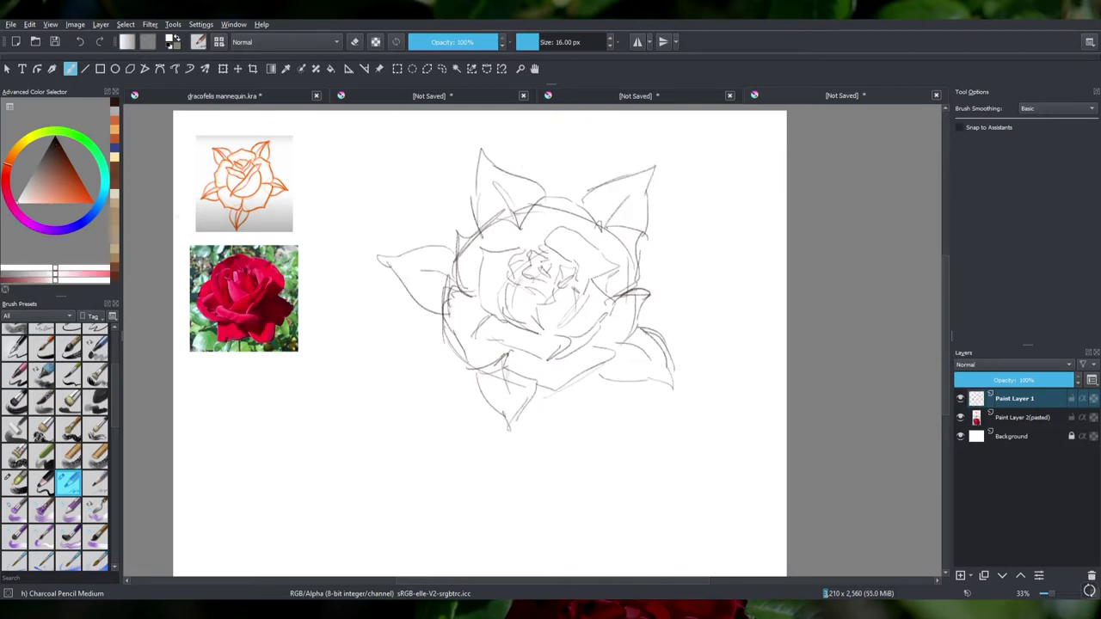
- Sketch a straight stem with thorns and small sepals running down from beneath the rose head
{"action": "mouse_move", "coordinate": [553, 404]}
{"action": "left_mouse_down"}
{"action": "mouse_move", "coordinate": [555, 566]}
{"action": "mouse_move", "coordinate": [550, 534]}
{"action": "left_mouse_up"}
{"action": "key", "text": "ctrl+z"}
{"action": "left_click_drag", "start_coordinate": [542, 477], "coordinate": [541, 557]}
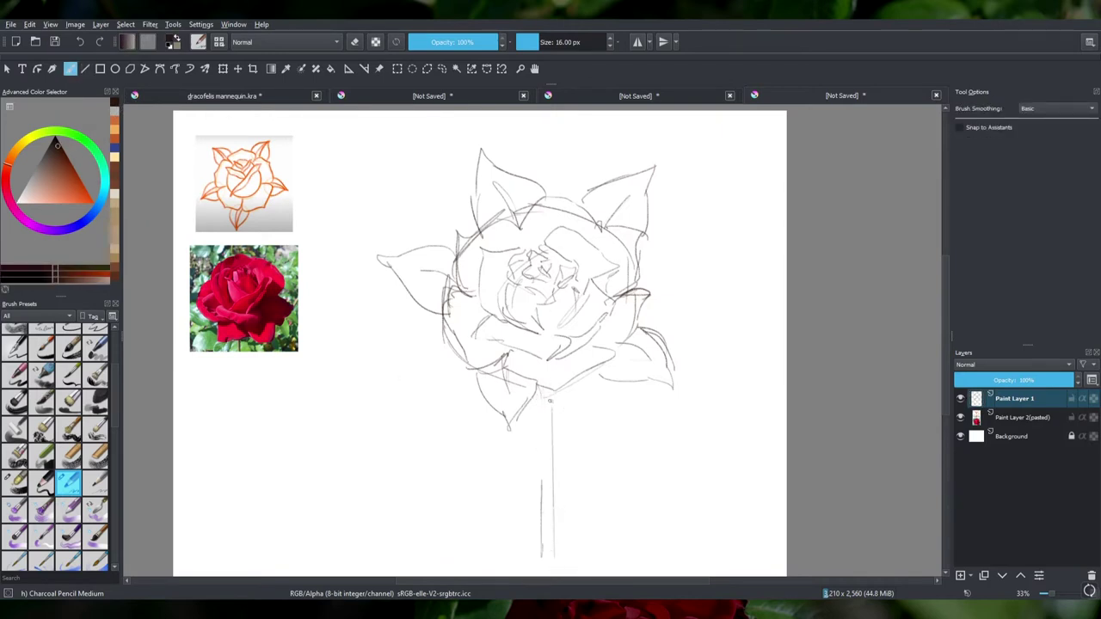
{"action": "left_click_drag", "start_coordinate": [549, 416], "coordinate": [545, 469]}
{"action": "mouse_move", "coordinate": [542, 392]}
{"action": "left_mouse_down"}
{"action": "mouse_move", "coordinate": [562, 417]}
{"action": "mouse_move", "coordinate": [550, 445]}
{"action": "left_mouse_up"}
{"action": "left_click_drag", "start_coordinate": [568, 380], "coordinate": [569, 478]}
{"action": "left_click_drag", "start_coordinate": [567, 416], "coordinate": [564, 547]}
{"action": "left_click_drag", "start_coordinate": [569, 378], "coordinate": [566, 446]}
{"action": "mouse_move", "coordinate": [586, 394]}
{"action": "left_mouse_down"}
{"action": "mouse_move", "coordinate": [563, 422]}
{"action": "mouse_move", "coordinate": [550, 451]}
{"action": "left_mouse_up"}
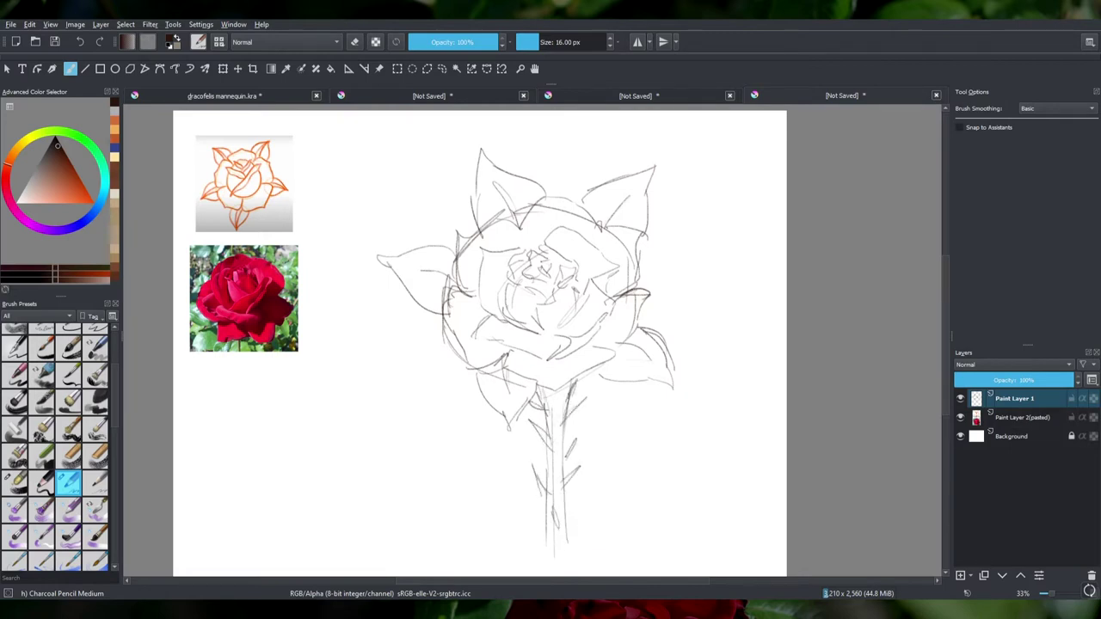
- Redraw the lower-left leaf hanging more vertically and erase its old lines with the Chalk Soft brush
{"action": "left_click_drag", "start_coordinate": [471, 387], "coordinate": [478, 445]}
{"action": "left_click_drag", "start_coordinate": [512, 409], "coordinate": [483, 439]}
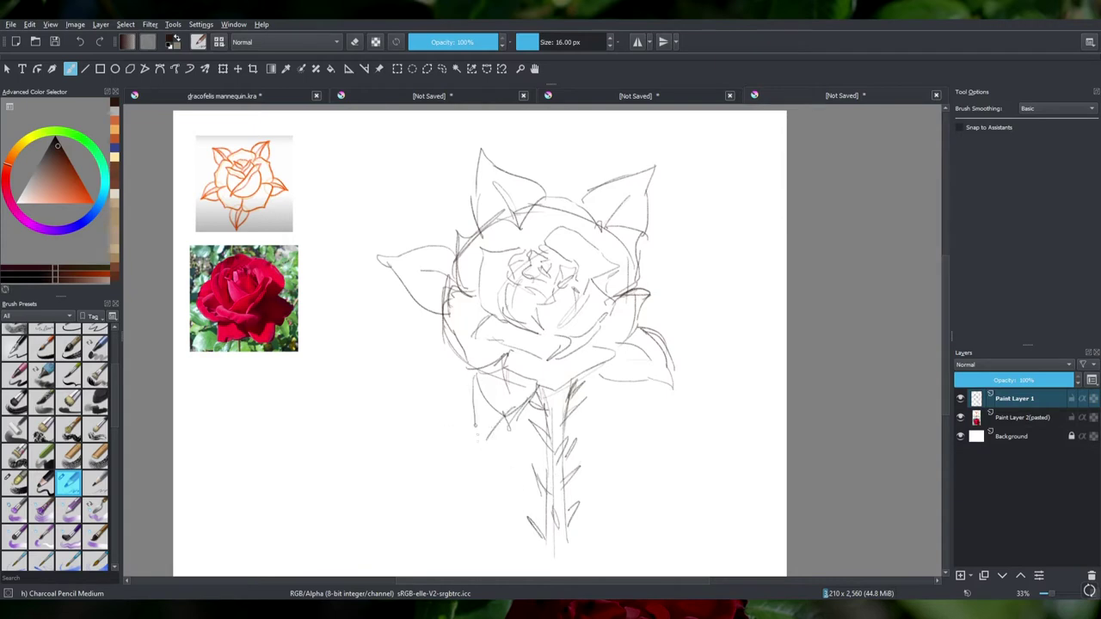
{"action": "left_click_drag", "start_coordinate": [504, 363], "coordinate": [497, 402]}
{"action": "left_click_drag", "start_coordinate": [483, 425], "coordinate": [478, 443]}
{"action": "left_click", "coordinate": [14, 481]}
{"action": "mouse_move", "coordinate": [453, 369]}
{"action": "left_mouse_down"}
{"action": "mouse_move", "coordinate": [457, 396]}
{"action": "mouse_move", "coordinate": [492, 411]}
{"action": "left_mouse_up"}
- Select the left and upper leaves freehand and transform them to sit closer to the rose head
{"action": "left_click", "coordinate": [442, 68]}
{"action": "left_click_drag", "start_coordinate": [460, 245], "coordinate": [443, 335]}
{"action": "key", "text": "ctrl+t"}
{"action": "mouse_move", "coordinate": [413, 241]}
{"action": "left_mouse_down"}
{"action": "mouse_move", "coordinate": [416, 251]}
{"action": "mouse_move", "coordinate": [413, 243]}
{"action": "left_mouse_up"}
{"action": "key", "text": "Return"}
{"action": "left_click_drag", "start_coordinate": [583, 182], "coordinate": [531, 228]}
{"action": "key", "text": "Return"}
{"action": "key", "text": "ctrl+t"}
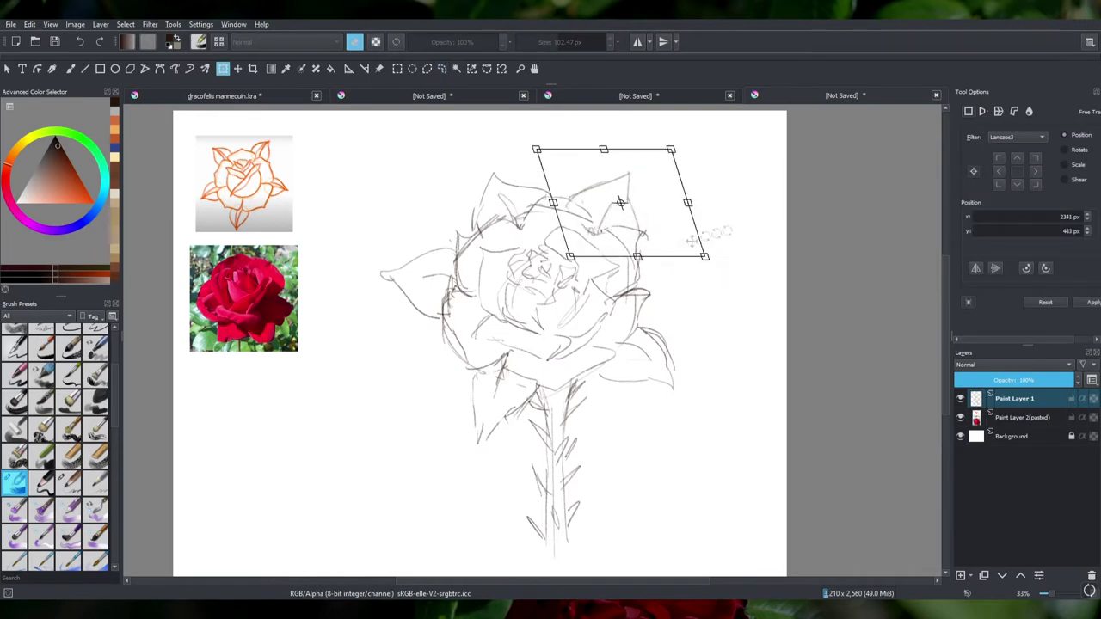
{"action": "left_click_drag", "start_coordinate": [619, 206], "coordinate": [606, 215]}
{"action": "key", "text": "Return"}
- Select and transform the left leaf and the lower-left leaf to adjust their placement against the flower
{"action": "left_click_drag", "start_coordinate": [469, 253], "coordinate": [400, 280]}
{"action": "key", "text": "ctrl+t"}
{"action": "key", "text": "Return"}
{"action": "key", "text": "ctrl+t"}
{"action": "left_click_drag", "start_coordinate": [456, 370], "coordinate": [510, 470]}
{"action": "key", "text": "Return"}
- Select and transform the lower-right leaf and the stem, then clear the selection
{"action": "left_click_drag", "start_coordinate": [594, 379], "coordinate": [706, 447]}
{"action": "key", "text": "ctrl+t"}
{"action": "left_click_drag", "start_coordinate": [619, 370], "coordinate": [634, 492]}
{"action": "key", "text": "Return"}
{"action": "key", "text": "ctrl+t"}
{"action": "key", "text": "Return"}
{"action": "key", "text": "ctrl+t"}
{"action": "key", "text": "Return"}
{"action": "key", "text": "ctrl+shift+a"}
- Refine the rose's center and outer petal contours with the Charcoal Pencil Medium brush
{"action": "left_click", "coordinate": [71, 69]}
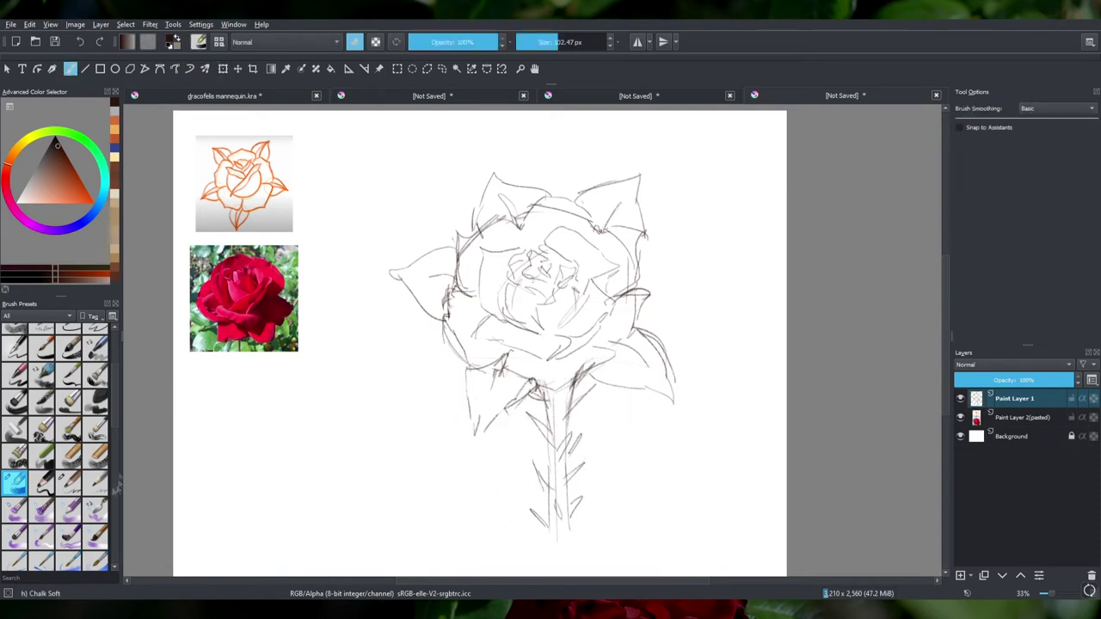
{"action": "left_click", "coordinate": [68, 482]}
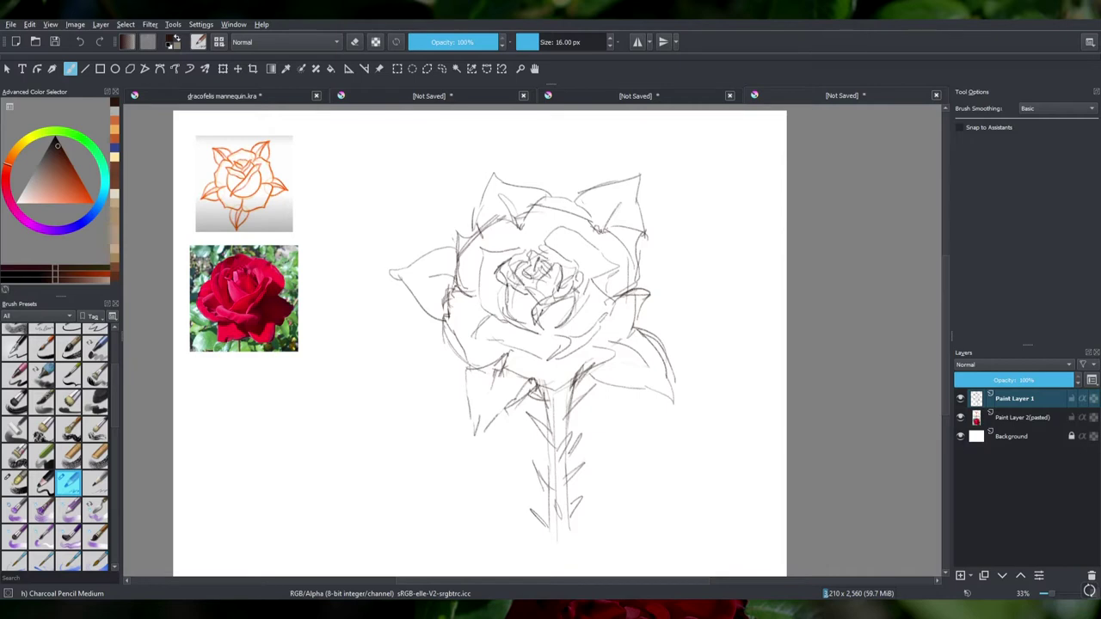
{"action": "mouse_move", "coordinate": [608, 337]}
{"action": "left_mouse_down"}
{"action": "mouse_move", "coordinate": [514, 394]}
{"action": "mouse_move", "coordinate": [443, 315]}
{"action": "left_mouse_up"}
{"action": "left_click_drag", "start_coordinate": [498, 224], "coordinate": [457, 270]}
{"action": "left_click_drag", "start_coordinate": [552, 202], "coordinate": [510, 242]}
{"action": "left_click_drag", "start_coordinate": [635, 240], "coordinate": [614, 300]}
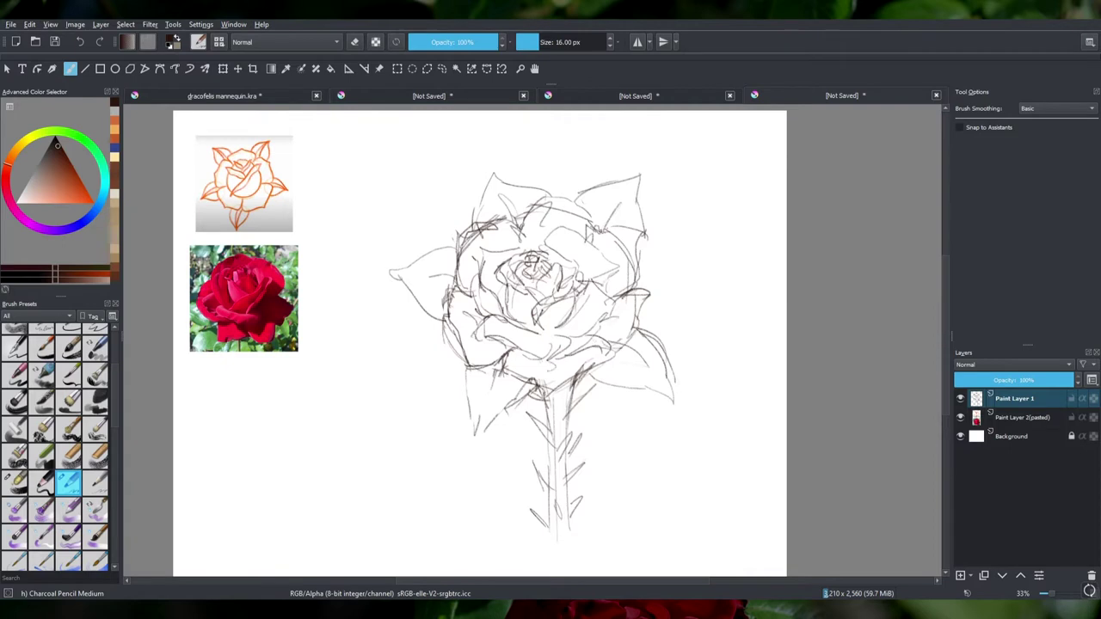
- Block in the rose, leaves and stem in warm gray with Chalk Soft on a new layer beneath the sketch
{"action": "left_click", "coordinate": [15, 482]}
{"action": "left_click", "coordinate": [37, 174]}
{"action": "left_click", "coordinate": [959, 575]}
{"action": "mouse_move", "coordinate": [557, 477]}
{"action": "left_mouse_down"}
{"action": "mouse_move", "coordinate": [554, 521]}
{"action": "mouse_move", "coordinate": [559, 378]}
{"action": "mouse_move", "coordinate": [525, 283]}
{"action": "mouse_move", "coordinate": [468, 361]}
{"action": "mouse_move", "coordinate": [516, 225]}
{"action": "mouse_move", "coordinate": [574, 217]}
{"action": "mouse_move", "coordinate": [441, 282]}
{"action": "mouse_move", "coordinate": [606, 232]}
{"action": "mouse_move", "coordinate": [481, 395]}
{"action": "mouse_move", "coordinate": [426, 310]}
{"action": "mouse_move", "coordinate": [413, 267]}
{"action": "mouse_move", "coordinate": [508, 185]}
{"action": "left_mouse_up"}
{"action": "mouse_move", "coordinate": [602, 185]}
{"action": "left_mouse_down"}
{"action": "mouse_move", "coordinate": [637, 249]}
{"action": "mouse_move", "coordinate": [662, 370]}
{"action": "mouse_move", "coordinate": [644, 301]}
{"action": "mouse_move", "coordinate": [490, 413]}
{"action": "left_mouse_up"}
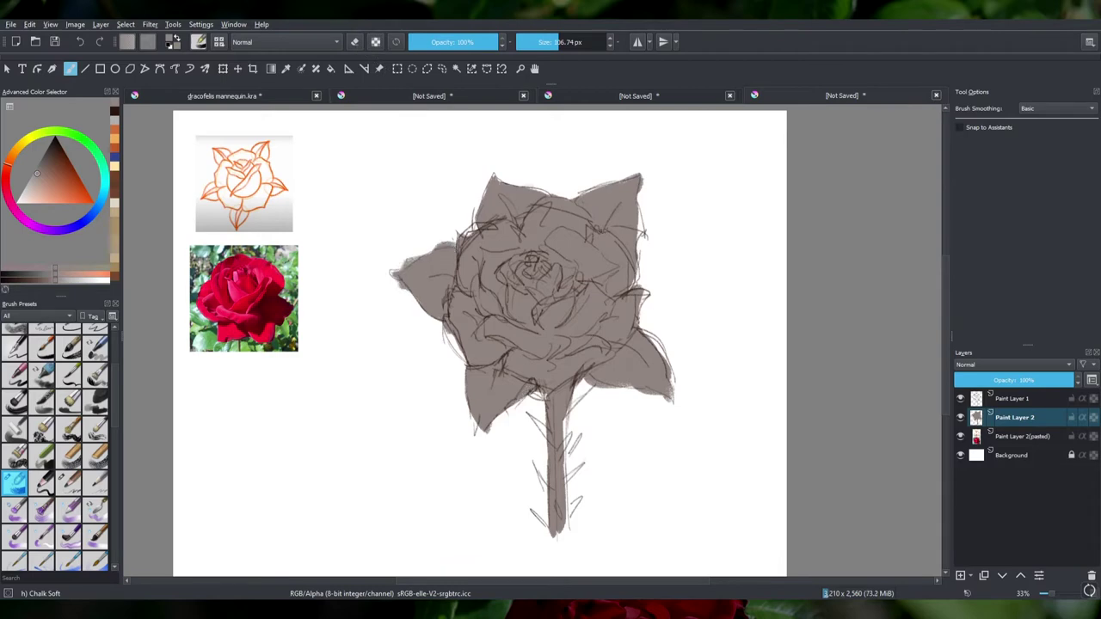
- Lower the opacity of Paint Layer 1 and add a new paint layer above it
{"action": "left_click", "coordinate": [1011, 399]}
{"action": "left_click_drag", "start_coordinate": [1066, 379], "coordinate": [1002, 379]}
{"action": "key", "text": "Insert"}
- Draw dark line art for the tightly curled center petals with the Charcoal pencil large brush
{"action": "left_click", "coordinate": [42, 482]}
{"action": "left_click", "coordinate": [57, 146]}
{"action": "scroll", "coordinate": [533, 267], "scroll_direction": "up", "scroll_amount": 4}
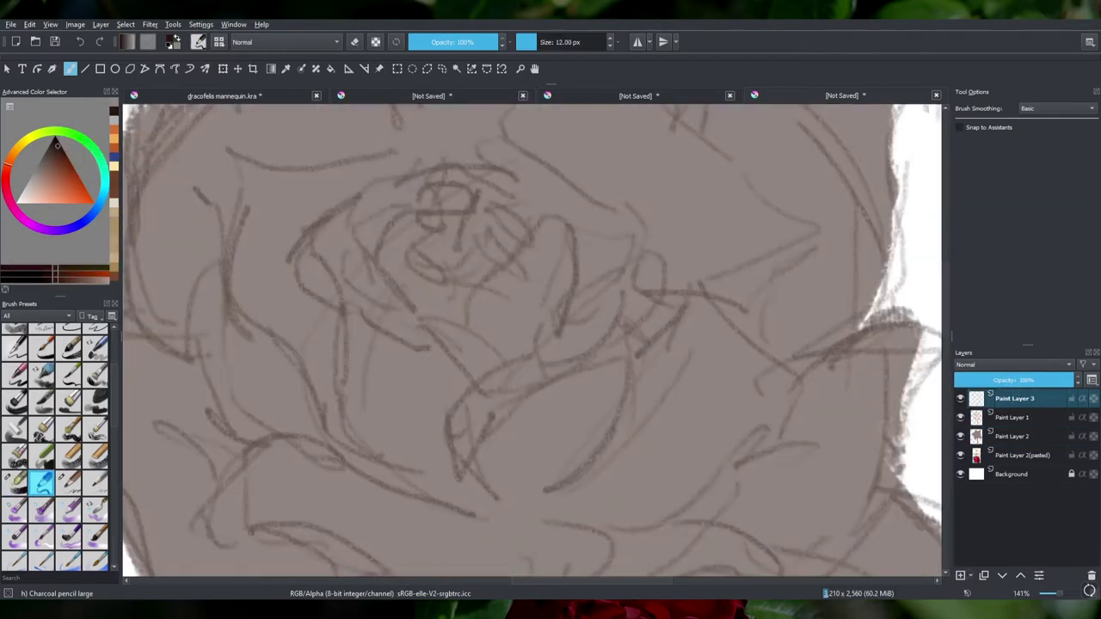
{"action": "mouse_move", "coordinate": [430, 230]}
{"action": "left_mouse_down"}
{"action": "mouse_move", "coordinate": [497, 275]}
{"action": "mouse_move", "coordinate": [396, 198]}
{"action": "mouse_move", "coordinate": [485, 178]}
{"action": "mouse_move", "coordinate": [451, 219]}
{"action": "mouse_move", "coordinate": [482, 168]}
{"action": "mouse_move", "coordinate": [417, 219]}
{"action": "left_mouse_up"}
{"action": "left_click_drag", "start_coordinate": [435, 176], "coordinate": [466, 162]}
{"action": "scroll", "coordinate": [656, 357], "scroll_direction": "down", "scroll_amount": 4}
- Outline the overlapping inner petals around the rose's center in dark charcoal
{"action": "left_click_drag", "start_coordinate": [616, 309], "coordinate": [609, 355]}
{"action": "mouse_move", "coordinate": [568, 294]}
{"action": "left_mouse_down"}
{"action": "mouse_move", "coordinate": [590, 356]}
{"action": "mouse_move", "coordinate": [534, 326]}
{"action": "mouse_move", "coordinate": [542, 369]}
{"action": "mouse_move", "coordinate": [581, 395]}
{"action": "mouse_move", "coordinate": [581, 408]}
{"action": "mouse_move", "coordinate": [504, 408]}
{"action": "mouse_move", "coordinate": [604, 409]}
{"action": "left_mouse_up"}
{"action": "left_click_drag", "start_coordinate": [509, 397], "coordinate": [617, 421]}
{"action": "mouse_move", "coordinate": [695, 336]}
{"action": "left_mouse_down"}
{"action": "mouse_move", "coordinate": [606, 403]}
{"action": "mouse_move", "coordinate": [623, 417]}
{"action": "mouse_move", "coordinate": [632, 370]}
{"action": "left_mouse_up"}
{"action": "left_click_drag", "start_coordinate": [593, 361], "coordinate": [569, 394]}
{"action": "left_click_drag", "start_coordinate": [519, 316], "coordinate": [497, 382]}
- Outline the rose's outer petals, erase stray line bits and touch up the center with Charcoal Pencil Medium
{"action": "left_click_drag", "start_coordinate": [560, 435], "coordinate": [464, 361]}
{"action": "left_click_drag", "start_coordinate": [563, 250], "coordinate": [462, 340]}
{"action": "mouse_move", "coordinate": [566, 273]}
{"action": "left_mouse_down"}
{"action": "mouse_move", "coordinate": [645, 250]}
{"action": "mouse_move", "coordinate": [718, 313]}
{"action": "left_mouse_up"}
{"action": "mouse_move", "coordinate": [695, 349]}
{"action": "left_mouse_down"}
{"action": "mouse_move", "coordinate": [728, 344]}
{"action": "mouse_move", "coordinate": [715, 361]}
{"action": "mouse_move", "coordinate": [746, 352]}
{"action": "mouse_move", "coordinate": [643, 469]}
{"action": "mouse_move", "coordinate": [543, 438]}
{"action": "left_mouse_up"}
{"action": "left_click_drag", "start_coordinate": [628, 430], "coordinate": [678, 400]}
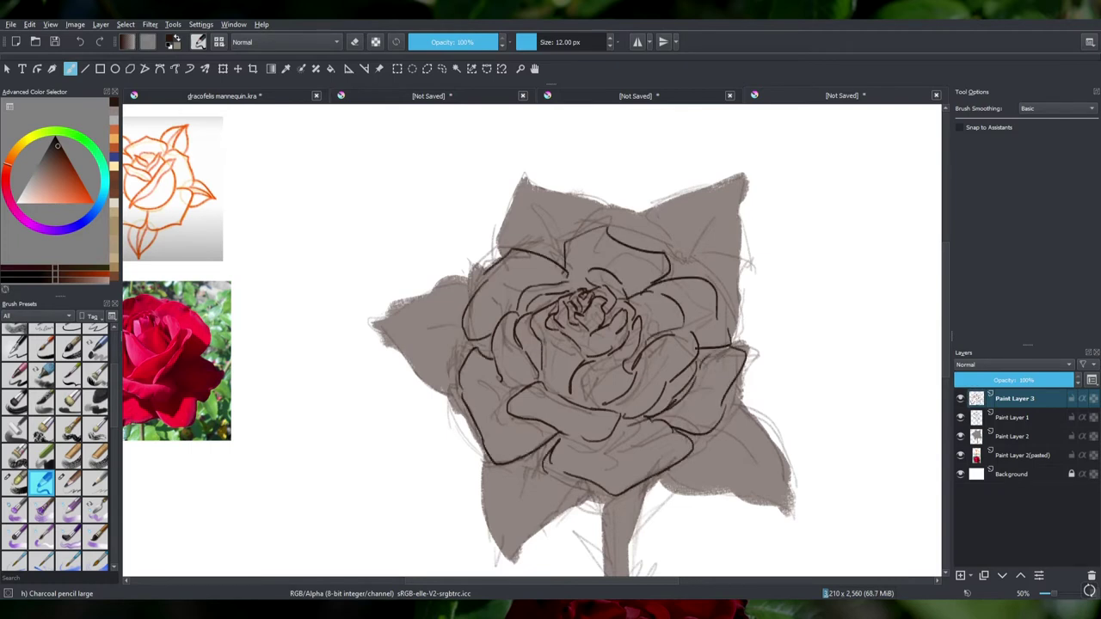
{"action": "left_click", "coordinate": [15, 483]}
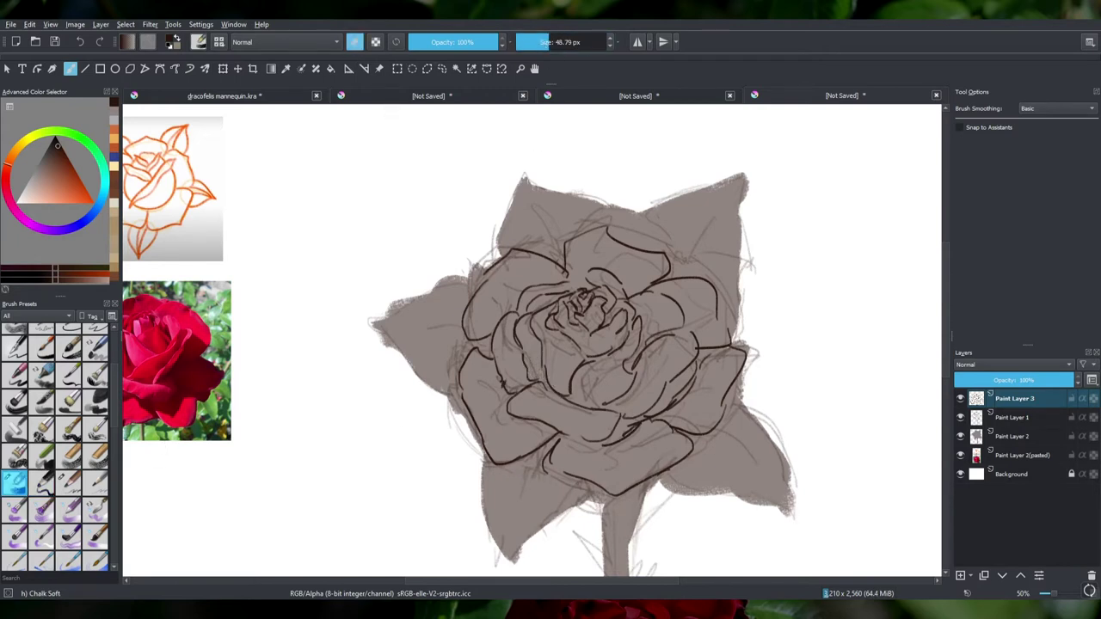
{"action": "left_click", "coordinate": [69, 481]}
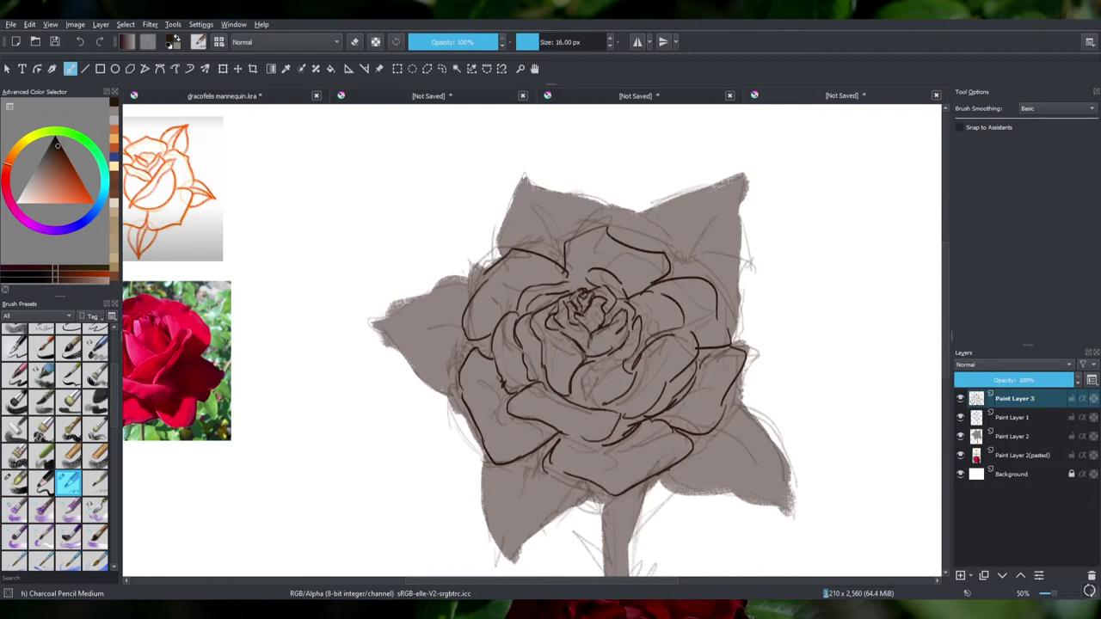
- Outline the lower-left and left leaves with Charcoal pencil large, adding the left leaf's midrib
{"action": "left_click", "coordinate": [42, 481]}
{"action": "mouse_move", "coordinate": [478, 455]}
{"action": "left_mouse_down"}
{"action": "mouse_move", "coordinate": [507, 541]}
{"action": "mouse_move", "coordinate": [591, 495]}
{"action": "left_mouse_up"}
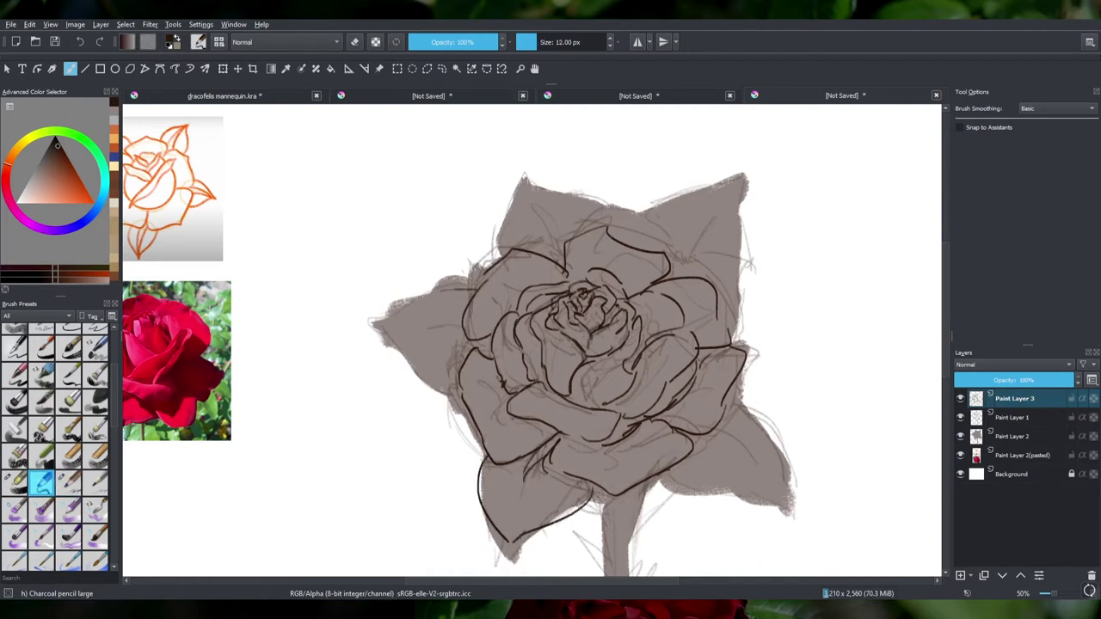
{"action": "left_click_drag", "start_coordinate": [375, 326], "coordinate": [457, 392]}
{"action": "left_click_drag", "start_coordinate": [464, 286], "coordinate": [373, 325]}
{"action": "left_click_drag", "start_coordinate": [471, 340], "coordinate": [426, 329]}
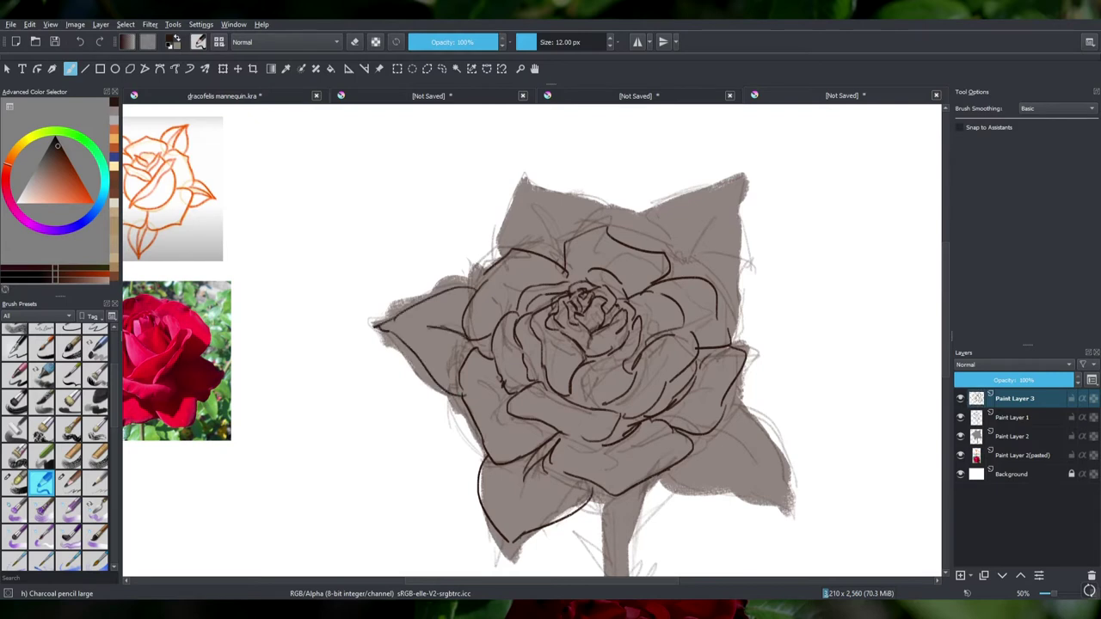
- Outline the two upper leaves and the lower-right leaf in dark charcoal, including their midribs
{"action": "mouse_move", "coordinate": [514, 185]}
{"action": "left_mouse_down"}
{"action": "mouse_move", "coordinate": [600, 225]}
{"action": "mouse_move", "coordinate": [557, 260]}
{"action": "left_mouse_up"}
{"action": "left_click_drag", "start_coordinate": [706, 208], "coordinate": [622, 230]}
{"action": "left_click_drag", "start_coordinate": [707, 210], "coordinate": [720, 282]}
{"action": "left_click_drag", "start_coordinate": [695, 237], "coordinate": [671, 260]}
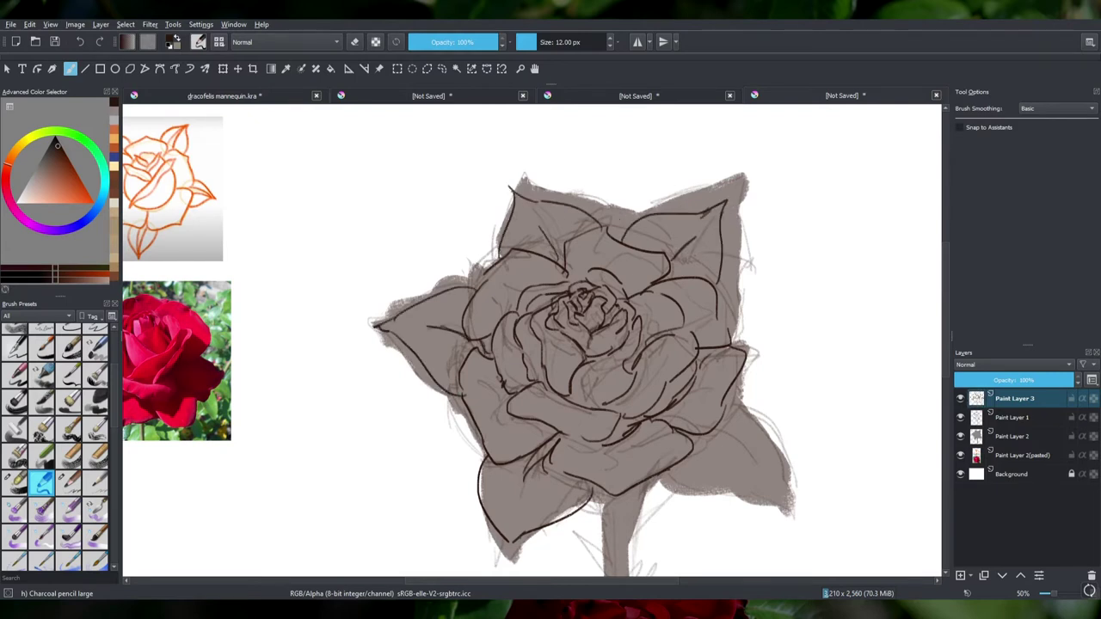
{"action": "left_click_drag", "start_coordinate": [750, 494], "coordinate": [727, 402]}
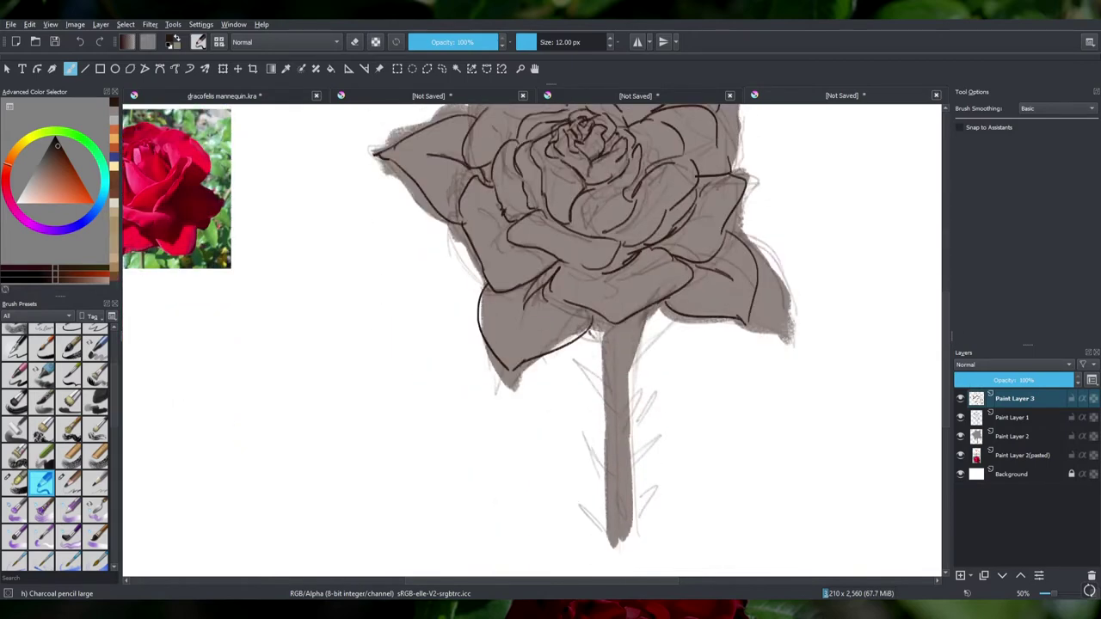
- Outline both edges of the stem and its upper thorns
{"action": "mouse_move", "coordinate": [592, 332]}
{"action": "left_mouse_down"}
{"action": "mouse_move", "coordinate": [610, 478]}
{"action": "mouse_move", "coordinate": [599, 442]}
{"action": "left_mouse_up"}
{"action": "key", "text": "ctrl+z"}
{"action": "left_click_drag", "start_coordinate": [640, 314], "coordinate": [629, 492]}
{"action": "left_click_drag", "start_coordinate": [599, 433], "coordinate": [603, 517]}
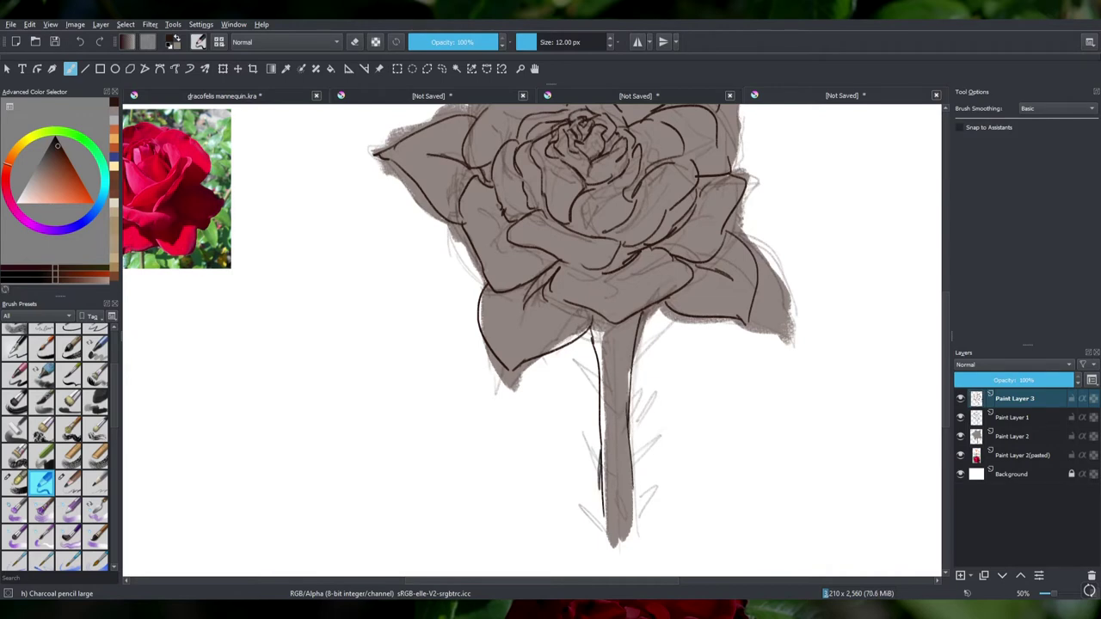
{"action": "left_click_drag", "start_coordinate": [579, 359], "coordinate": [598, 397]}
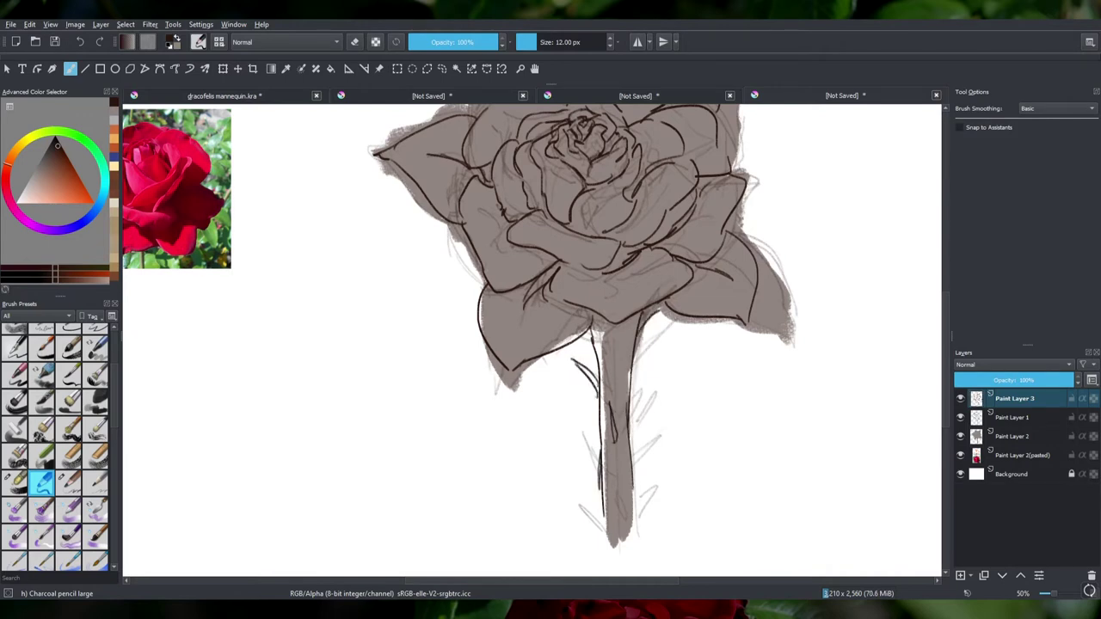
- Draw sepal marks and an upper pair of stem leaves, erasing the stem line where it overlaps a leaf
{"action": "left_click_drag", "start_coordinate": [602, 325], "coordinate": [612, 374]}
{"action": "left_click_drag", "start_coordinate": [636, 415], "coordinate": [640, 379]}
{"action": "left_click_drag", "start_coordinate": [554, 414], "coordinate": [599, 456]}
{"action": "mouse_move", "coordinate": [527, 371]}
{"action": "left_mouse_down"}
{"action": "mouse_move", "coordinate": [602, 431]}
{"action": "mouse_move", "coordinate": [600, 450]}
{"action": "left_mouse_up"}
{"action": "left_click", "coordinate": [14, 482]}
{"action": "left_click_drag", "start_coordinate": [595, 408], "coordinate": [600, 449]}
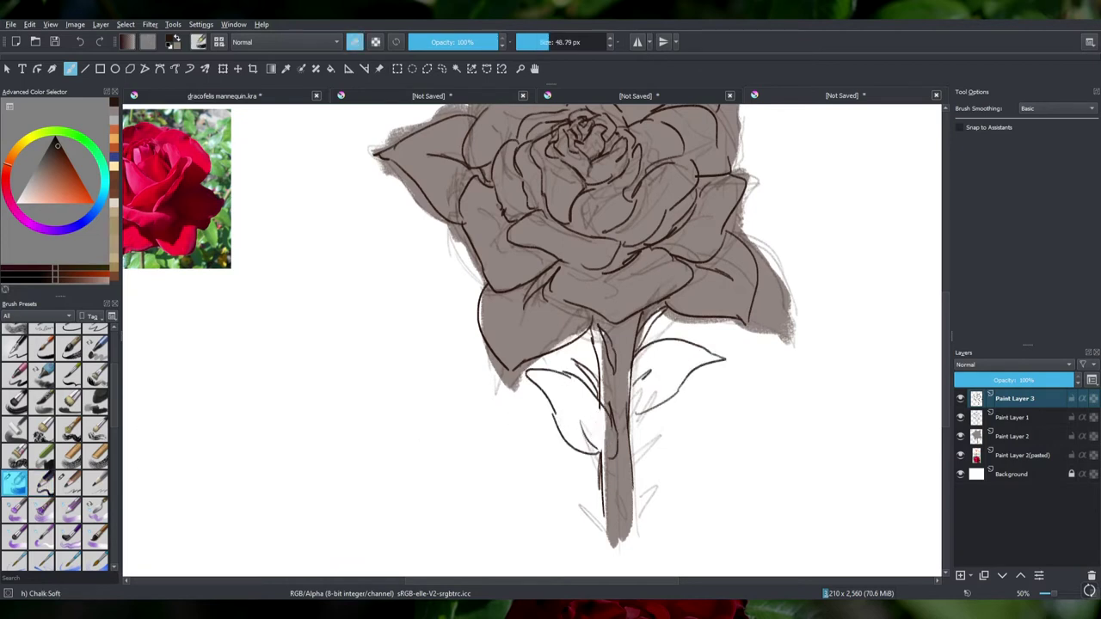
- Draw the lower pair of stem leaves, a small leaf between the ones on the right, and the remaining thorns
{"action": "left_click", "coordinate": [41, 481]}
{"action": "mouse_move", "coordinate": [593, 489]}
{"action": "left_mouse_down"}
{"action": "mouse_move", "coordinate": [512, 444]}
{"action": "mouse_move", "coordinate": [560, 449]}
{"action": "left_mouse_up"}
{"action": "left_click_drag", "start_coordinate": [648, 504], "coordinate": [719, 447]}
{"action": "left_click_drag", "start_coordinate": [637, 456], "coordinate": [719, 446]}
{"action": "mouse_move", "coordinate": [651, 506]}
{"action": "left_mouse_down"}
{"action": "mouse_move", "coordinate": [629, 509]}
{"action": "mouse_move", "coordinate": [657, 516]}
{"action": "left_mouse_up"}
{"action": "left_click_drag", "start_coordinate": [600, 363], "coordinate": [578, 336]}
{"action": "left_click_drag", "start_coordinate": [633, 428], "coordinate": [671, 401]}
{"action": "left_click_drag", "start_coordinate": [683, 416], "coordinate": [716, 405]}
{"action": "left_click_drag", "start_coordinate": [626, 435], "coordinate": [681, 421]}
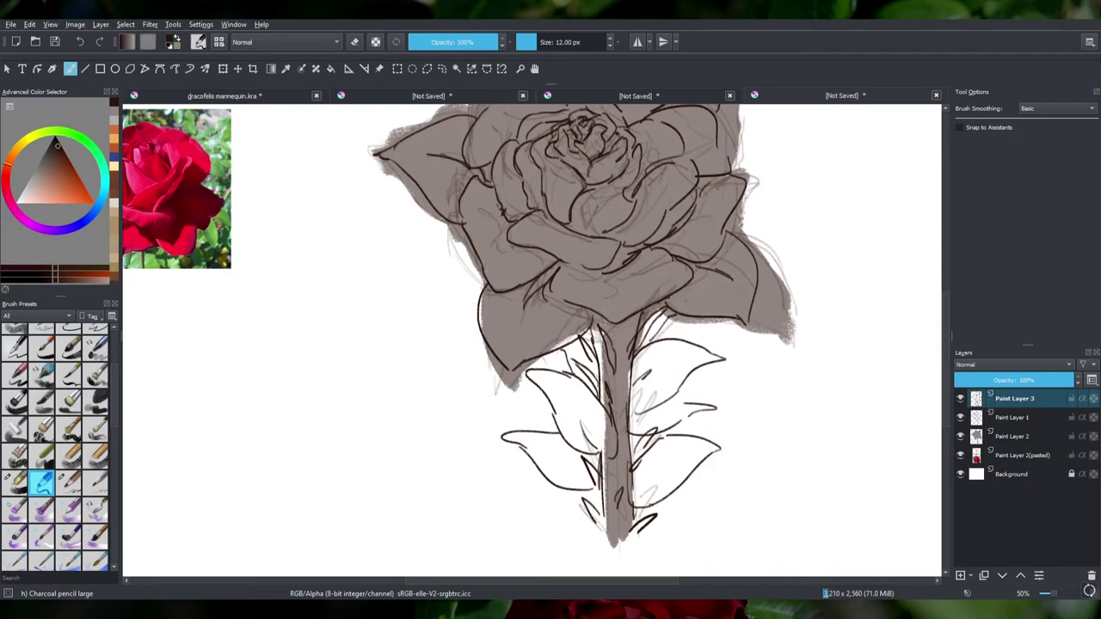
- Hide Paint Layer 1 and erase excess gray around the lower leaves on Paint Layer 2 with Chalk Soft
{"action": "key", "text": "minus"}
{"action": "left_click", "coordinate": [960, 417]}
{"action": "left_click", "coordinate": [1015, 436]}
{"action": "left_click", "coordinate": [14, 481]}
{"action": "left_click_drag", "start_coordinate": [514, 378], "coordinate": [531, 392]}
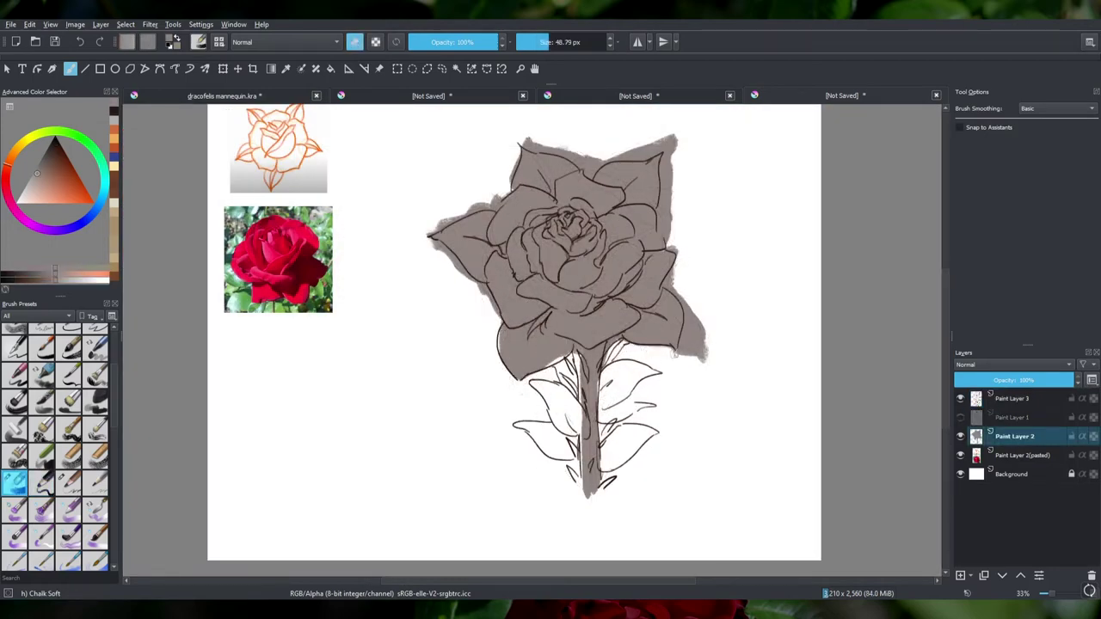
{"action": "mouse_move", "coordinate": [675, 344]}
{"action": "left_mouse_down"}
{"action": "mouse_move", "coordinate": [693, 337]}
{"action": "mouse_move", "coordinate": [702, 354]}
{"action": "left_mouse_up"}
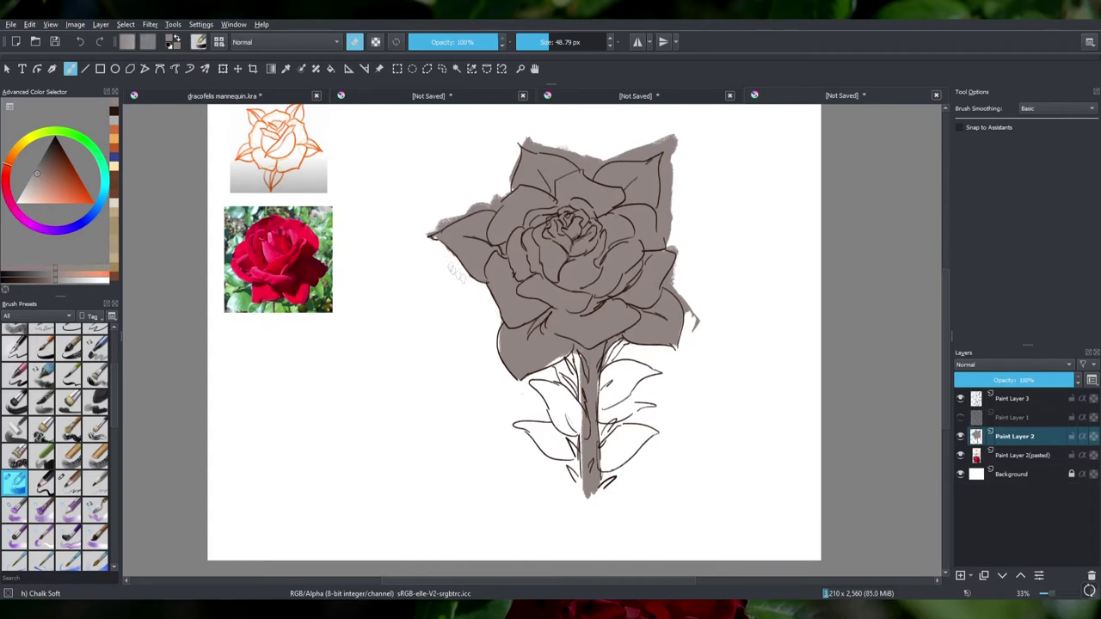
- Erase the gray overspill around the upper leaves, the flower's right edge and the left leaf's tip
{"action": "mouse_move", "coordinate": [514, 159]}
{"action": "left_mouse_down"}
{"action": "mouse_move", "coordinate": [506, 177]}
{"action": "mouse_move", "coordinate": [651, 151]}
{"action": "mouse_move", "coordinate": [623, 155]}
{"action": "left_mouse_up"}
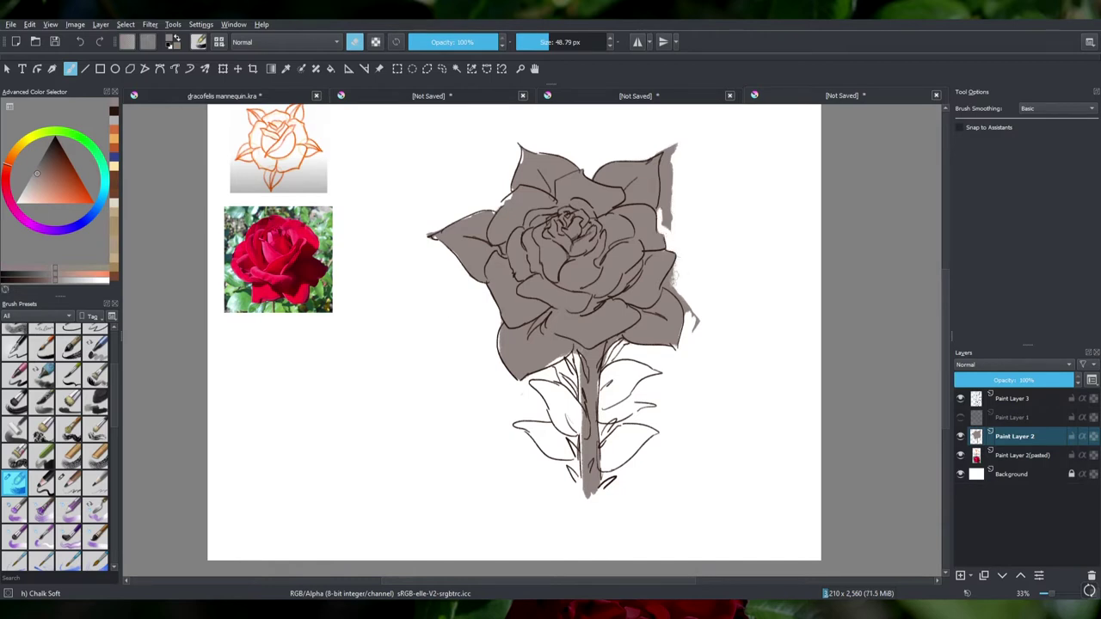
{"action": "left_click_drag", "start_coordinate": [671, 268], "coordinate": [696, 336]}
{"action": "left_click_drag", "start_coordinate": [661, 220], "coordinate": [671, 167]}
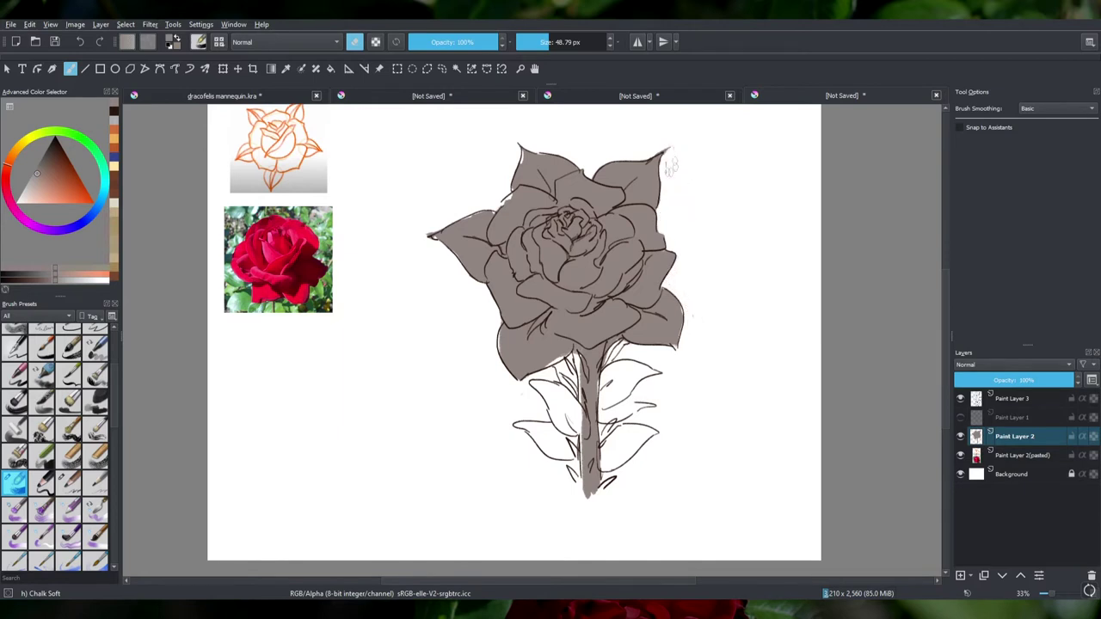
{"action": "key", "text": "e"}
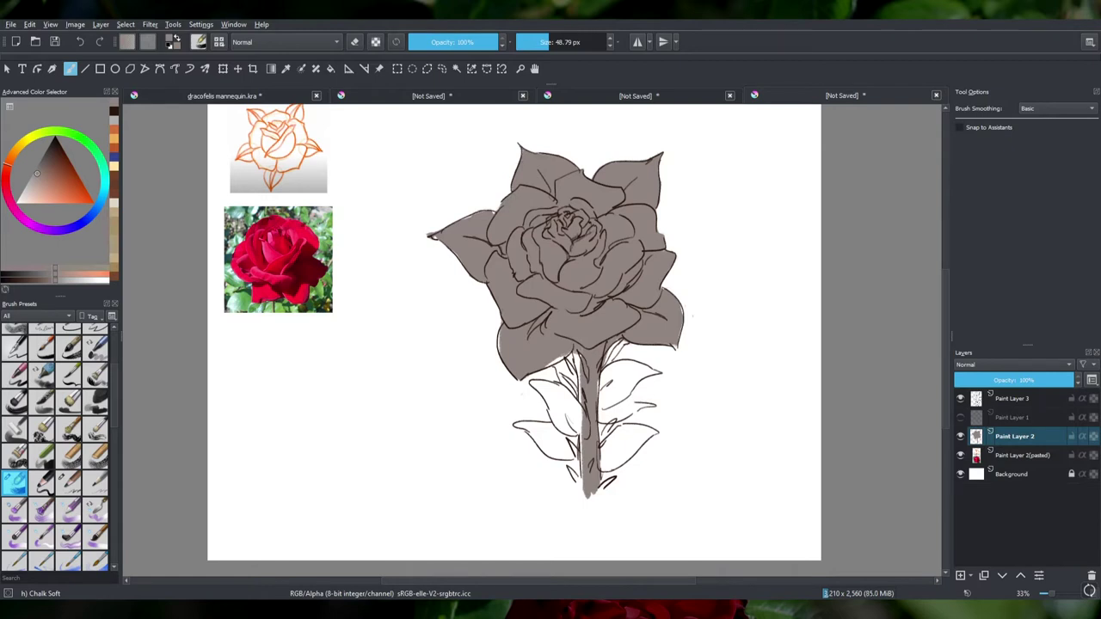
{"action": "key", "text": "e"}
{"action": "left_click_drag", "start_coordinate": [414, 237], "coordinate": [435, 244]}
- Fill the sepals and the bodies of the stem leaves with gray, enlarging the brush to 65.87 px
{"action": "key", "text": "e"}
{"action": "mouse_move", "coordinate": [575, 397]}
{"action": "left_mouse_down"}
{"action": "mouse_move", "coordinate": [559, 362]}
{"action": "mouse_move", "coordinate": [579, 411]}
{"action": "left_mouse_up"}
{"action": "key", "text": "bracketright"}
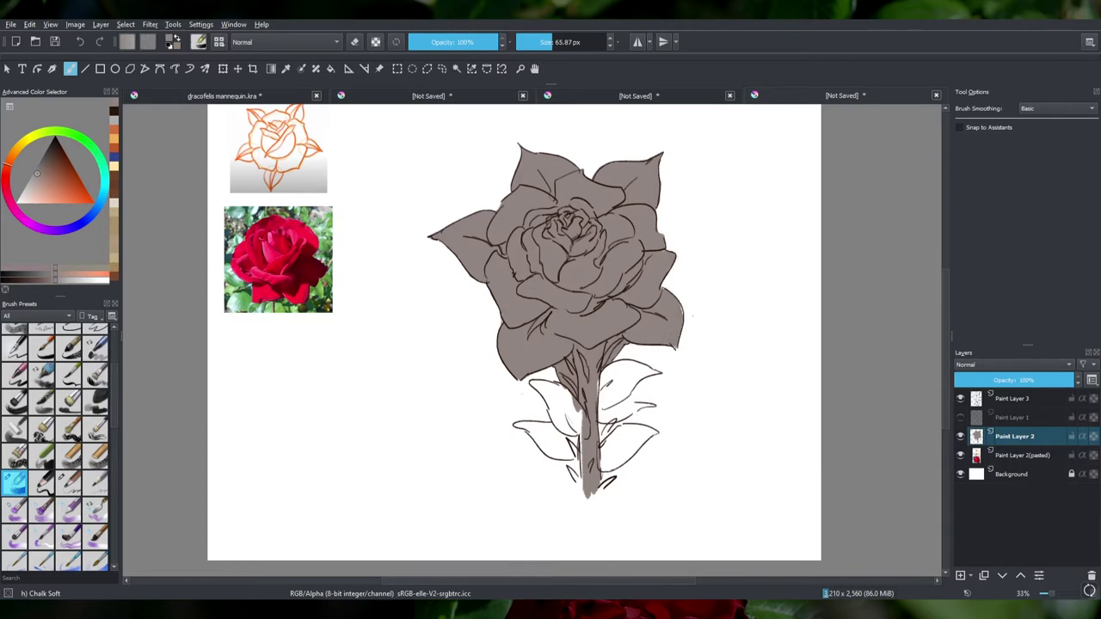
{"action": "mouse_move", "coordinate": [550, 388]}
{"action": "left_mouse_down"}
{"action": "mouse_move", "coordinate": [570, 423]}
{"action": "mouse_move", "coordinate": [576, 482]}
{"action": "mouse_move", "coordinate": [628, 429]}
{"action": "mouse_move", "coordinate": [601, 373]}
{"action": "left_mouse_up"}
{"action": "left_click_drag", "start_coordinate": [557, 387], "coordinate": [540, 457]}
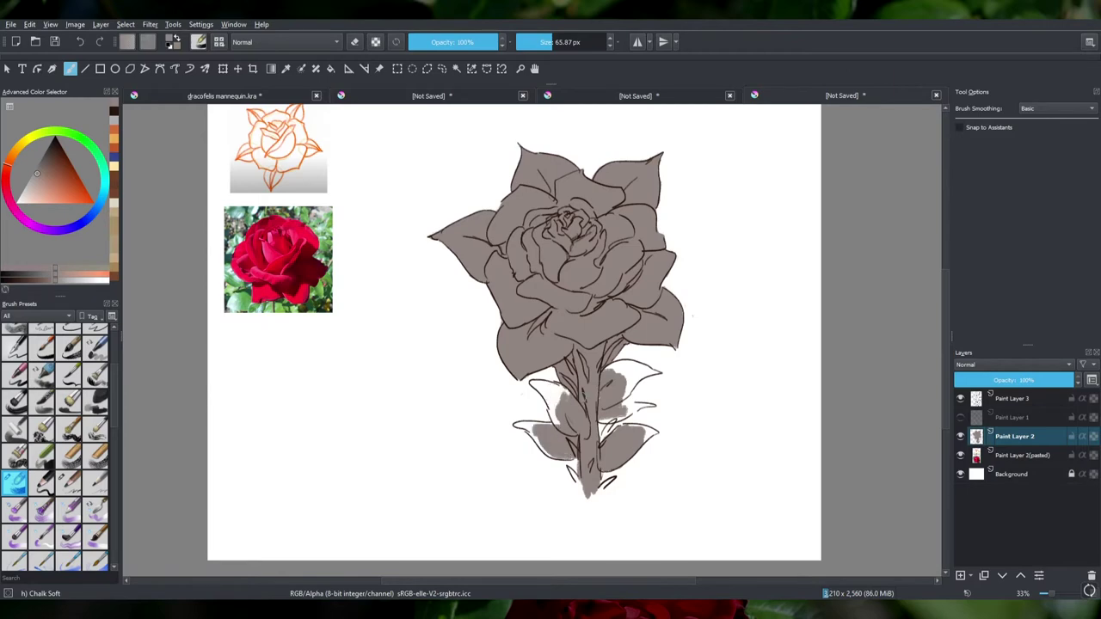
- Fill the upper pair of stem leaves out to their outlines, using a 30.99 px brush for the tips
{"action": "key", "text": "1"}
{"action": "mouse_move", "coordinate": [434, 443]}
{"action": "left_mouse_down"}
{"action": "mouse_move", "coordinate": [426, 336]}
{"action": "mouse_move", "coordinate": [468, 340]}
{"action": "left_mouse_up"}
{"action": "mouse_move", "coordinate": [662, 370]}
{"action": "left_mouse_down"}
{"action": "mouse_move", "coordinate": [619, 262]}
{"action": "mouse_move", "coordinate": [602, 426]}
{"action": "left_mouse_up"}
{"action": "key", "text": "bracketleft"}
{"action": "key", "text": "bracketleft"}
{"action": "key", "text": "bracketleft"}
{"action": "mouse_move", "coordinate": [404, 365]}
{"action": "left_mouse_down"}
{"action": "mouse_move", "coordinate": [383, 320]}
{"action": "mouse_move", "coordinate": [411, 306]}
{"action": "left_mouse_up"}
{"action": "mouse_move", "coordinate": [404, 368]}
{"action": "left_mouse_down"}
{"action": "mouse_move", "coordinate": [372, 327]}
{"action": "mouse_move", "coordinate": [426, 305]}
{"action": "left_mouse_up"}
{"action": "mouse_move", "coordinate": [675, 335]}
{"action": "left_mouse_down"}
{"action": "mouse_move", "coordinate": [688, 292]}
{"action": "mouse_move", "coordinate": [722, 288]}
{"action": "mouse_move", "coordinate": [653, 258]}
{"action": "mouse_move", "coordinate": [740, 284]}
{"action": "left_mouse_up"}
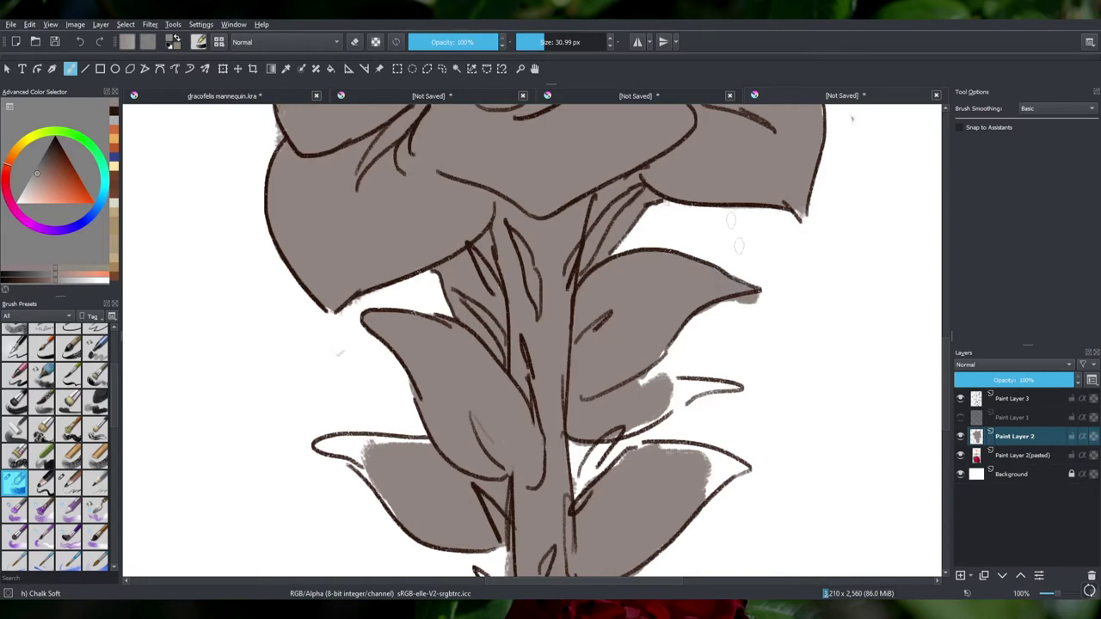
- Fill the small right leaf, the lower stem leaves, the thorns and the stem's base with gray
{"action": "mouse_move", "coordinate": [641, 382]}
{"action": "left_mouse_down"}
{"action": "mouse_move", "coordinate": [739, 388]}
{"action": "mouse_move", "coordinate": [594, 464]}
{"action": "mouse_move", "coordinate": [730, 490]}
{"action": "mouse_move", "coordinate": [687, 451]}
{"action": "left_mouse_up"}
{"action": "left_click_drag", "start_coordinate": [612, 468], "coordinate": [714, 446]}
{"action": "mouse_move", "coordinate": [344, 454]}
{"action": "left_mouse_down"}
{"action": "mouse_move", "coordinate": [311, 442]}
{"action": "mouse_move", "coordinate": [430, 452]}
{"action": "mouse_move", "coordinate": [391, 512]}
{"action": "left_mouse_up"}
{"action": "scroll", "coordinate": [533, 344], "scroll_direction": "down", "scroll_amount": 3}
{"action": "left_click_drag", "start_coordinate": [473, 411], "coordinate": [514, 463]}
{"action": "left_click_drag", "start_coordinate": [621, 445], "coordinate": [563, 486]}
{"action": "left_click_drag", "start_coordinate": [576, 445], "coordinate": [573, 475]}
{"action": "left_click_drag", "start_coordinate": [508, 454], "coordinate": [520, 509]}
- Erase the gray overspill around the stem leaf tips and the lower-right thorn
{"action": "key", "text": "e"}
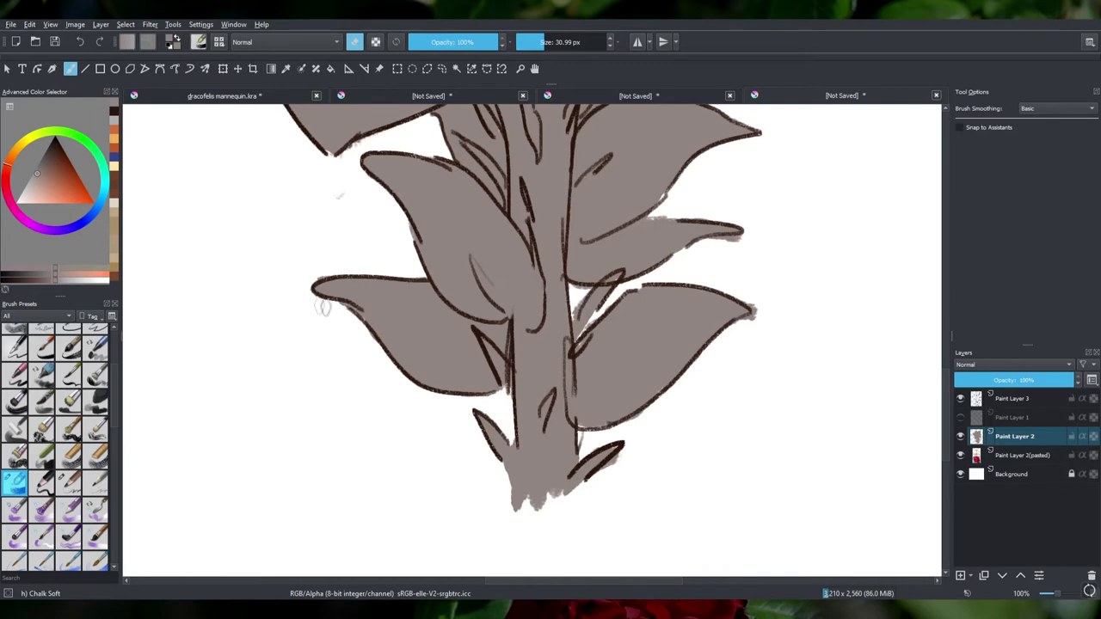
{"action": "left_click_drag", "start_coordinate": [741, 320], "coordinate": [757, 308]}
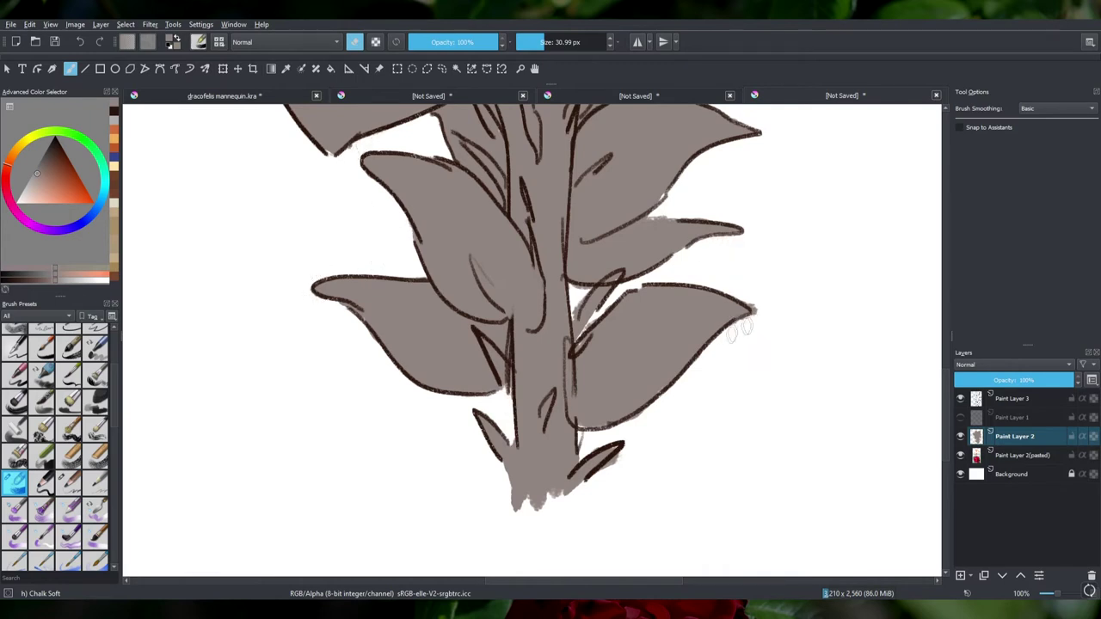
{"action": "left_click_drag", "start_coordinate": [624, 458], "coordinate": [600, 486]}
{"action": "key", "text": "e"}
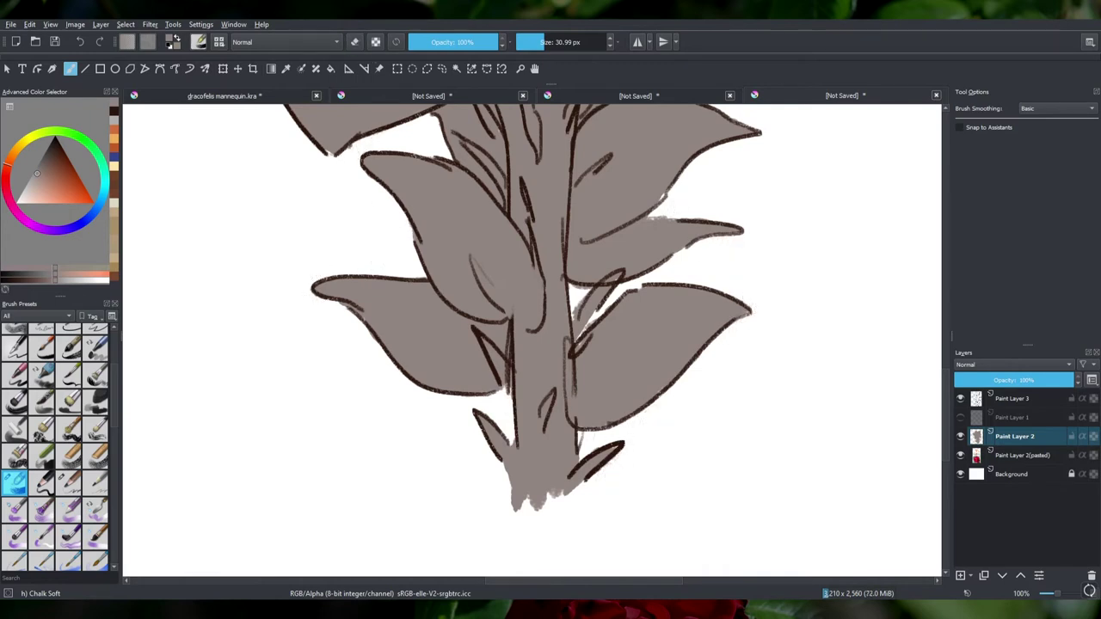
- Paint the rose's petals red over the gray base, using the color sampled from the rose photo
{"action": "key", "text": "ctrl+minus"}
{"action": "key", "text": "ctrl+minus"}
{"action": "key", "text": "ctrl+minus"}
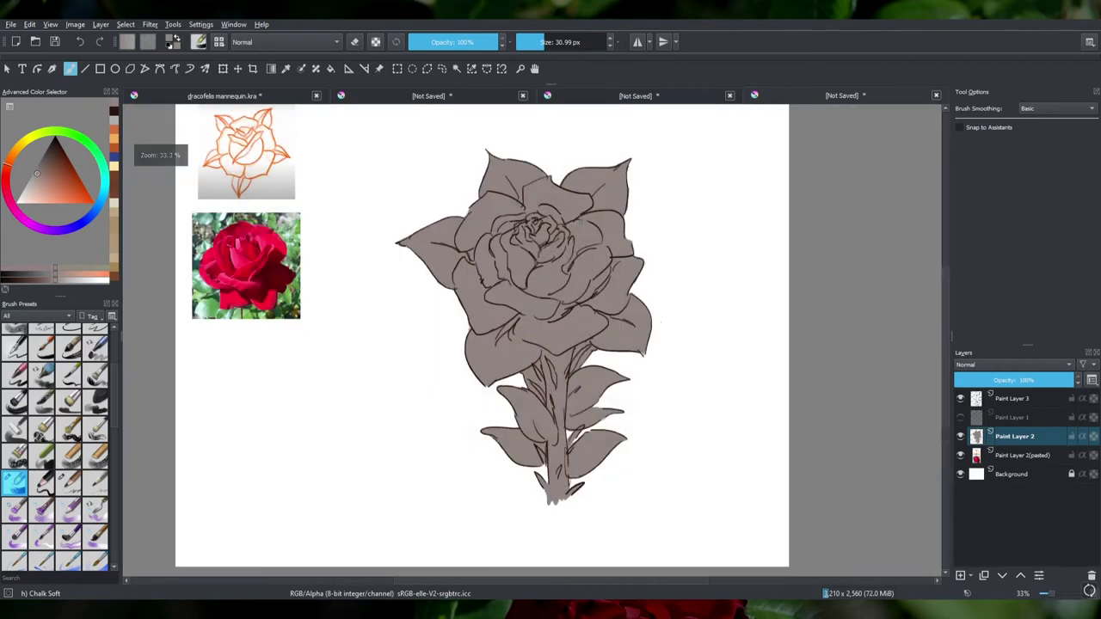
{"action": "left_click", "coordinate": [251, 254], "text": "ctrl"}
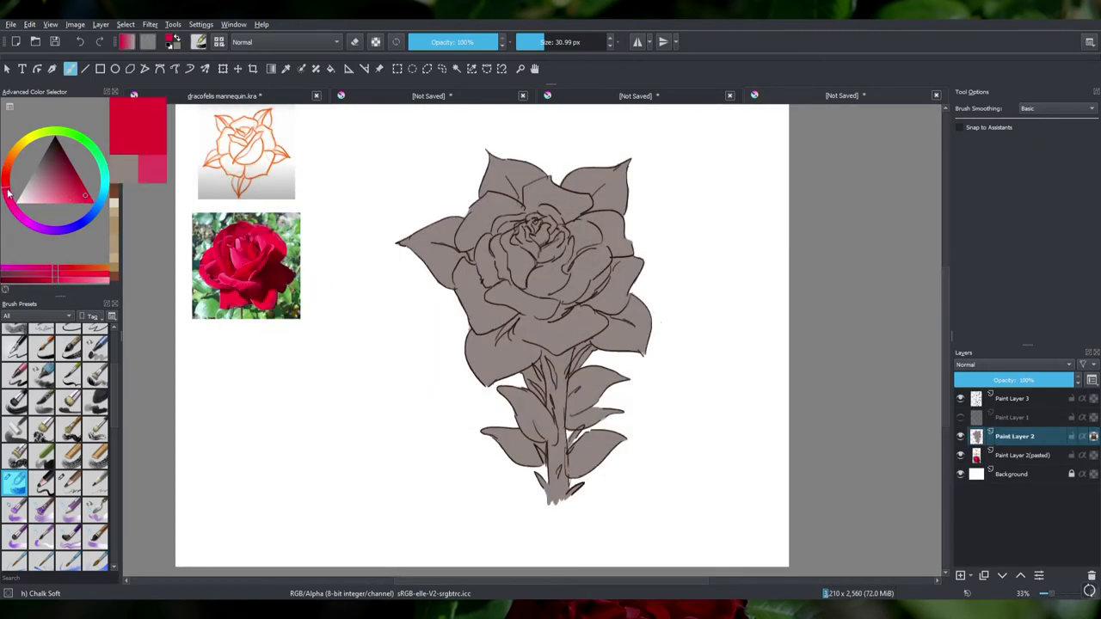
{"action": "mouse_move", "coordinate": [492, 215]}
{"action": "left_mouse_down"}
{"action": "mouse_move", "coordinate": [483, 268]}
{"action": "mouse_move", "coordinate": [515, 310]}
{"action": "mouse_move", "coordinate": [559, 335]}
{"action": "mouse_move", "coordinate": [619, 232]}
{"action": "mouse_move", "coordinate": [558, 198]}
{"action": "mouse_move", "coordinate": [606, 181]}
{"action": "mouse_move", "coordinate": [651, 340]}
{"action": "mouse_move", "coordinate": [467, 498]}
{"action": "mouse_move", "coordinate": [510, 379]}
{"action": "left_mouse_up"}
- Paint the leaves green over the gray base with a large brush, sampling the green from the photo's foliage
{"action": "left_click", "coordinate": [244, 312], "text": "ctrl"}
{"action": "key", "text": "bracketleft"}
{"action": "scroll", "coordinate": [284, 348], "scroll_direction": "up", "scroll_amount": 5}
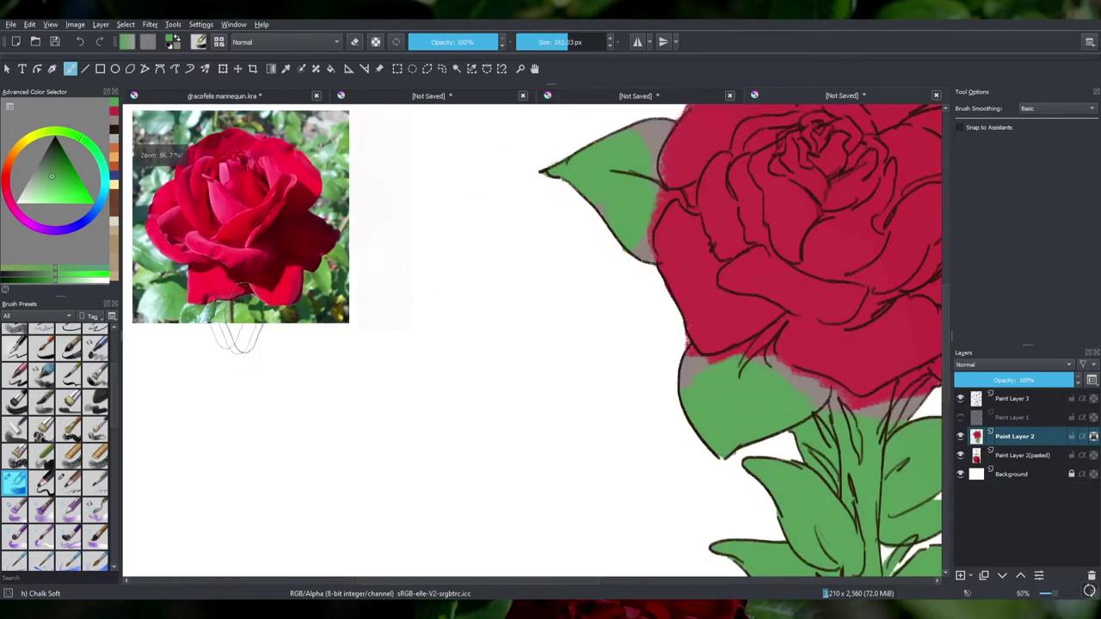
- Paint the stem tan from below the flower down to its base
{"action": "left_click", "coordinate": [284, 348], "text": "ctrl"}
{"action": "scroll", "coordinate": [283, 348], "scroll_direction": "down", "scroll_amount": 6}
{"action": "mouse_move", "coordinate": [404, 442]}
{"action": "left_mouse_down"}
{"action": "mouse_move", "coordinate": [401, 225]}
{"action": "mouse_move", "coordinate": [414, 234]}
{"action": "mouse_move", "coordinate": [456, 219]}
{"action": "left_mouse_up"}
{"action": "left_click_drag", "start_coordinate": [379, 207], "coordinate": [685, 335]}
{"action": "left_click_drag", "start_coordinate": [236, 278], "coordinate": [323, 191]}
- Fill the gray gaps of the left leaf with yellow-green and clean up its edge against the petals with a small brush
{"action": "mouse_move", "coordinate": [593, 42]}
{"action": "left_mouse_down"}
{"action": "mouse_move", "coordinate": [540, 36]}
{"action": "mouse_move", "coordinate": [551, 37]}
{"action": "left_mouse_up"}
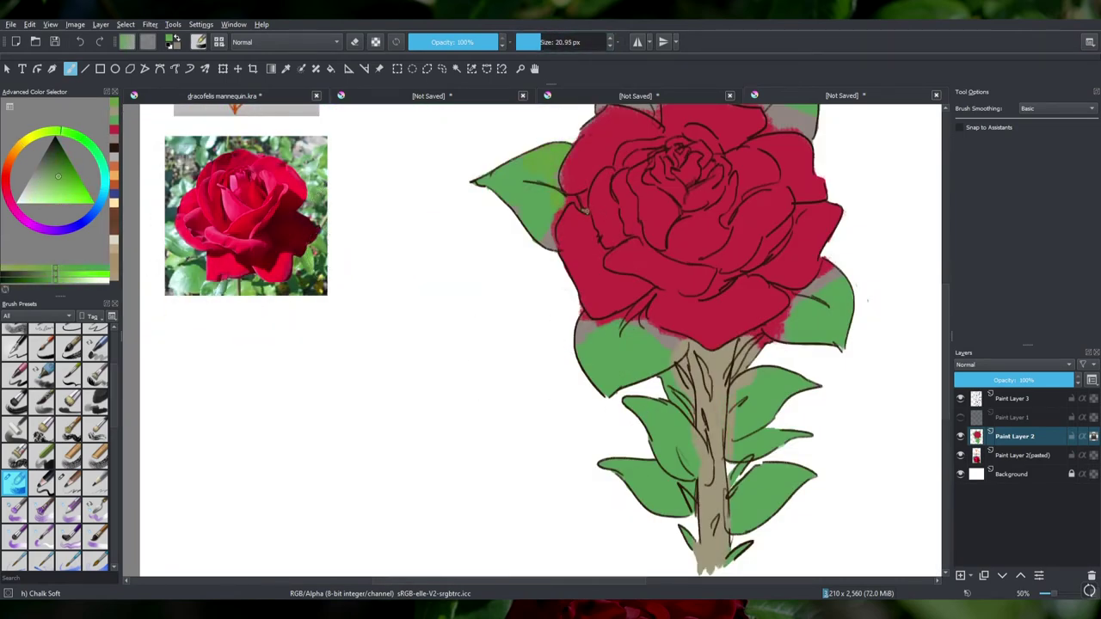
{"action": "key", "text": "bracketright"}
{"action": "key", "text": "bracketright"}
{"action": "key", "text": "bracketright"}
{"action": "key", "text": "bracketright"}
{"action": "key", "text": "bracketright"}
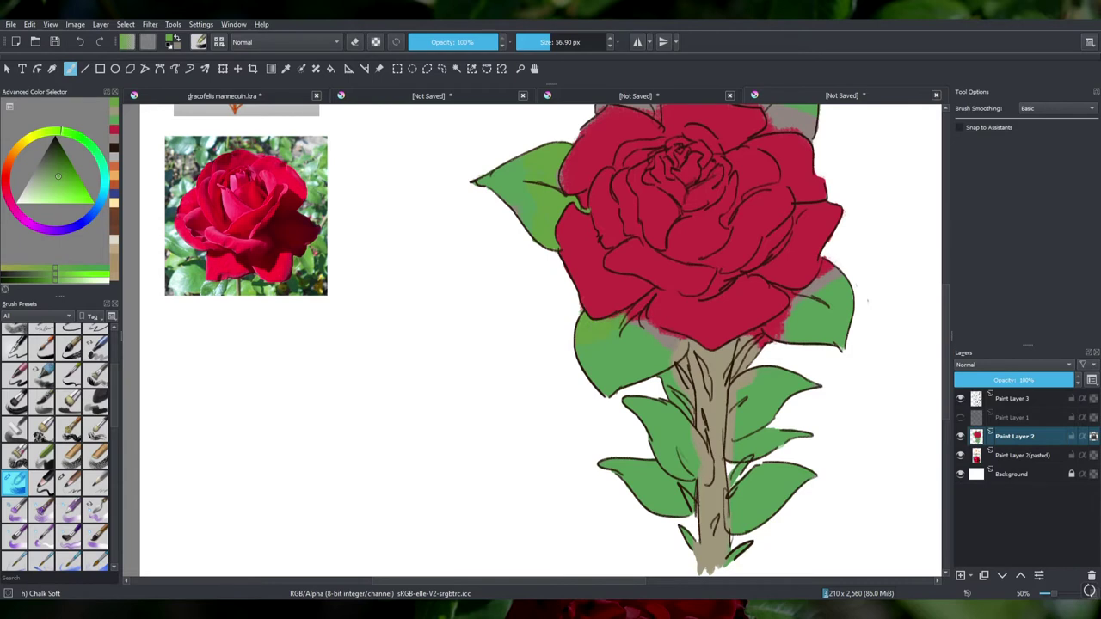
- Fill the remaining gray areas of the lower sepals and stem leaves with green up to the petals and stem
{"action": "left_click_drag", "start_coordinate": [654, 327], "coordinate": [683, 335]}
{"action": "key", "text": "bracketright"}
{"action": "key", "text": "bracketright"}
{"action": "key", "text": "bracketright"}
{"action": "key", "text": "bracketright"}
{"action": "key", "text": "bracketright"}
{"action": "key", "text": "bracketright"}
{"action": "key", "text": "bracketright"}
{"action": "key", "text": "bracketright"}
{"action": "key", "text": "bracketright"}
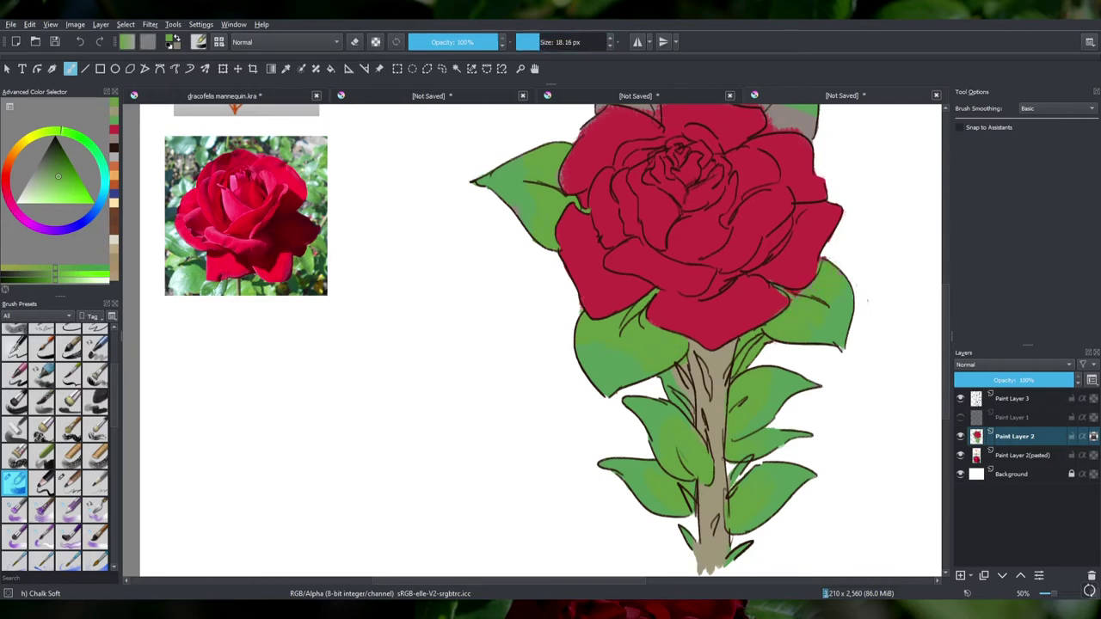
- Fill the gray areas of the two upper leaves with green up to the petal outlines, using a 30.99 px brush
{"action": "scroll", "coordinate": [533, 344], "scroll_direction": "down", "scroll_amount": 3}
{"action": "scroll", "coordinate": [671, 215], "scroll_direction": "up", "scroll_amount": 5}
{"action": "key", "text": "bracketright"}
{"action": "key", "text": "bracketright"}
{"action": "key", "text": "bracketright"}
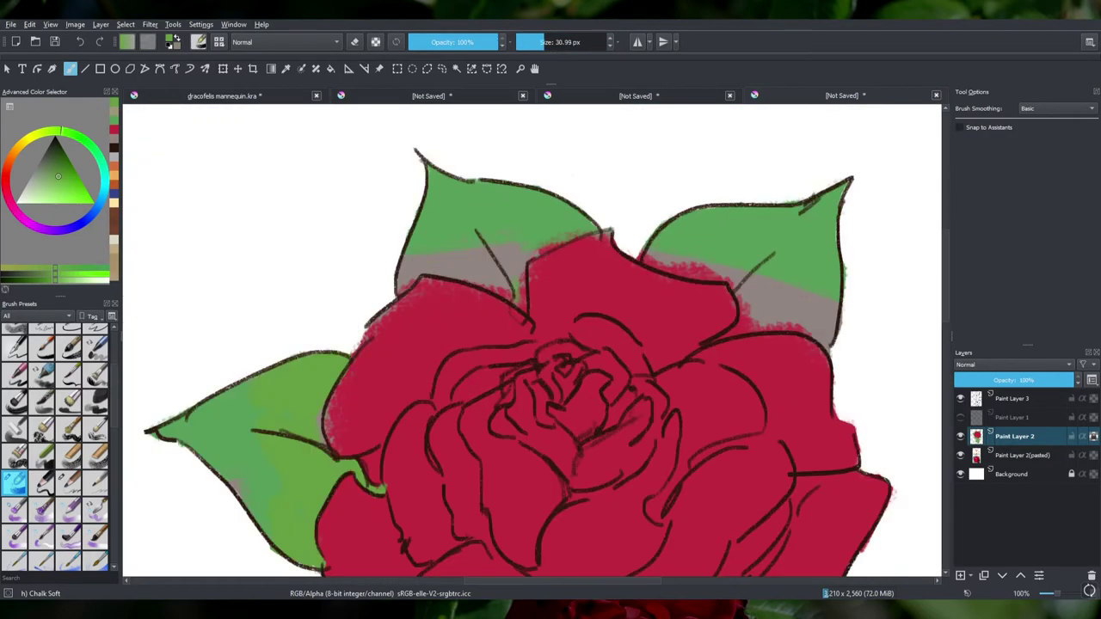
{"action": "left_click_drag", "start_coordinate": [585, 234], "coordinate": [531, 270]}
{"action": "mouse_move", "coordinate": [714, 340]}
{"action": "left_mouse_down"}
{"action": "mouse_move", "coordinate": [778, 325]}
{"action": "mouse_move", "coordinate": [654, 258]}
{"action": "left_mouse_up"}
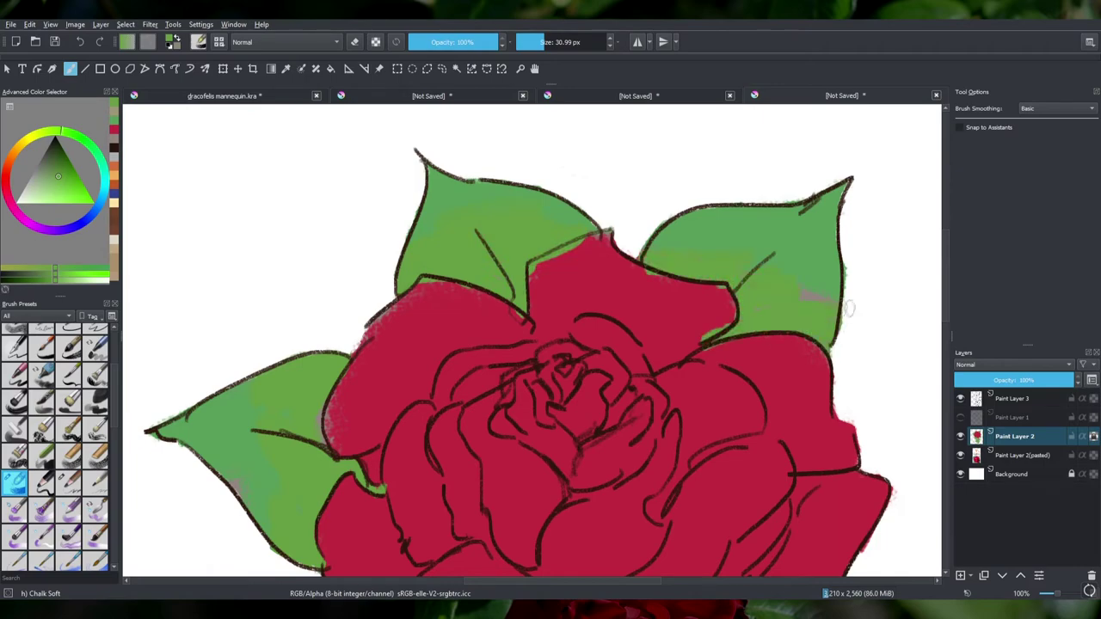
- Paint pink highlights on the central and outer petals, using the light tone sampled from the rose photo
{"action": "scroll", "coordinate": [533, 344], "scroll_direction": "down", "scroll_amount": 3}
{"action": "scroll", "coordinate": [258, 344], "scroll_direction": "up", "scroll_amount": 2}
{"action": "left_click", "coordinate": [146, 421], "text": "ctrl"}
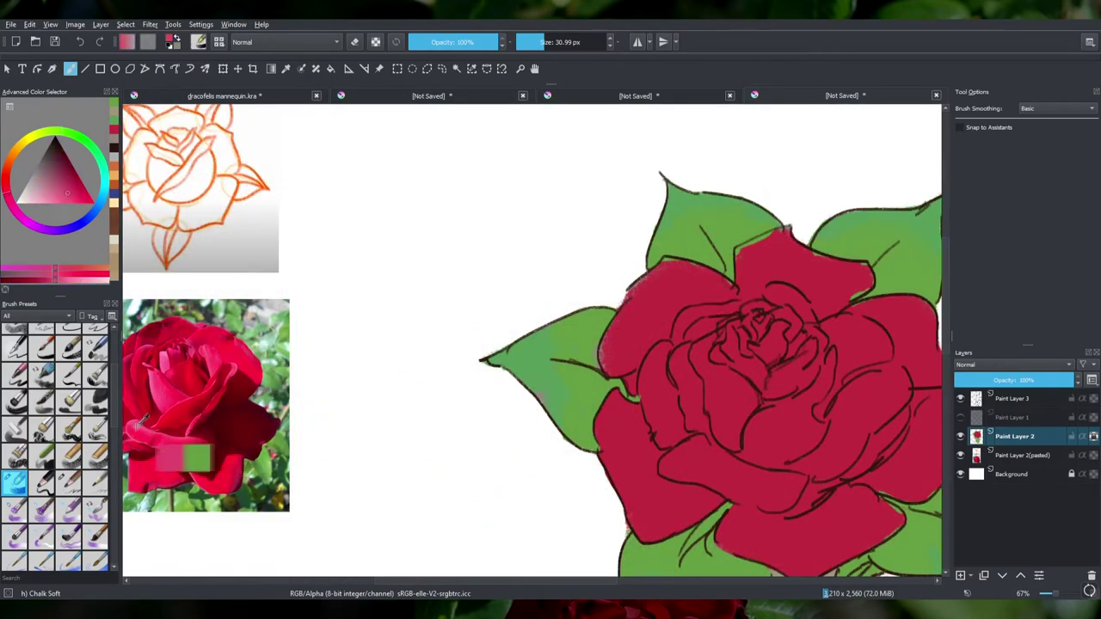
{"action": "scroll", "coordinate": [344, 344], "scroll_direction": "down", "scroll_amount": 2}
{"action": "mouse_move", "coordinate": [611, 323]}
{"action": "left_mouse_down"}
{"action": "mouse_move", "coordinate": [624, 369]}
{"action": "mouse_move", "coordinate": [671, 380]}
{"action": "left_mouse_up"}
{"action": "left_click_drag", "start_coordinate": [596, 377], "coordinate": [579, 389]}
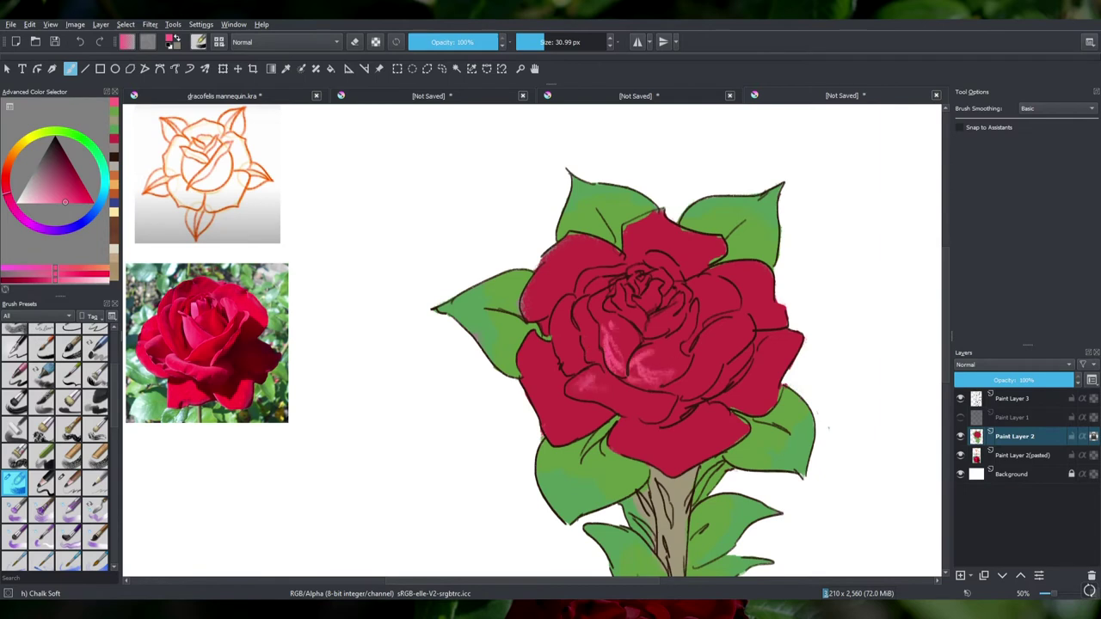
{"action": "left_click_drag", "start_coordinate": [636, 425], "coordinate": [616, 449]}
{"action": "left_click_drag", "start_coordinate": [739, 399], "coordinate": [765, 408]}
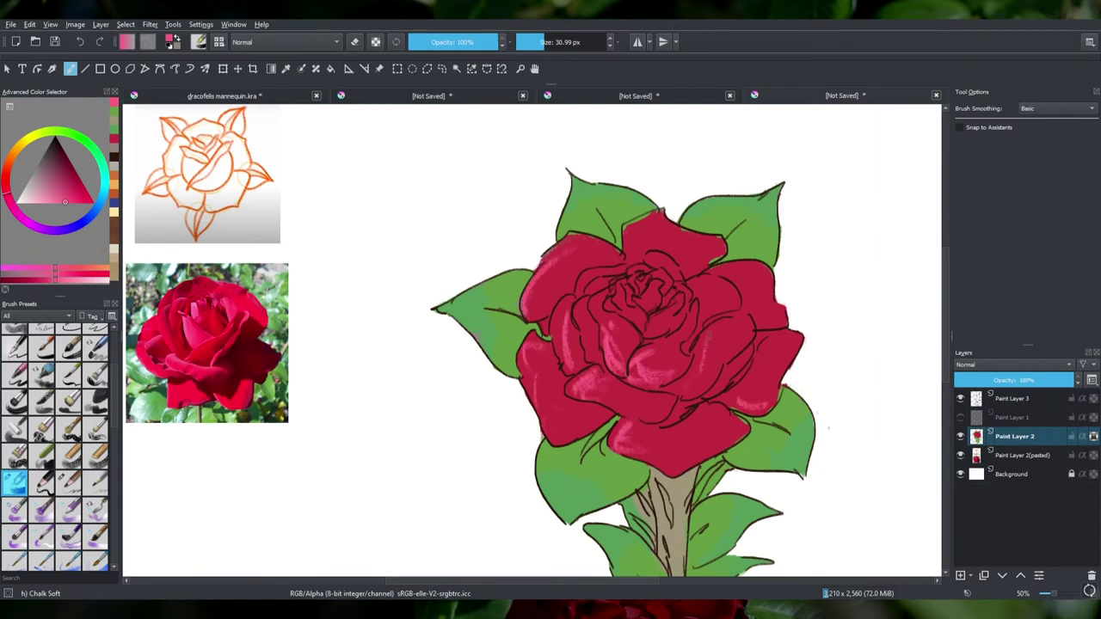
{"action": "left_click_drag", "start_coordinate": [632, 284], "coordinate": [671, 331]}
- Paint dark red shadows between the inner petals and beneath the right folds, using the shade sampled from the photo
{"action": "left_click", "coordinate": [293, 387], "text": "ctrl"}
{"action": "left_click_drag", "start_coordinate": [662, 399], "coordinate": [692, 421]}
{"action": "left_click_drag", "start_coordinate": [748, 353], "coordinate": [684, 402]}
{"action": "left_click_drag", "start_coordinate": [687, 352], "coordinate": [658, 387]}
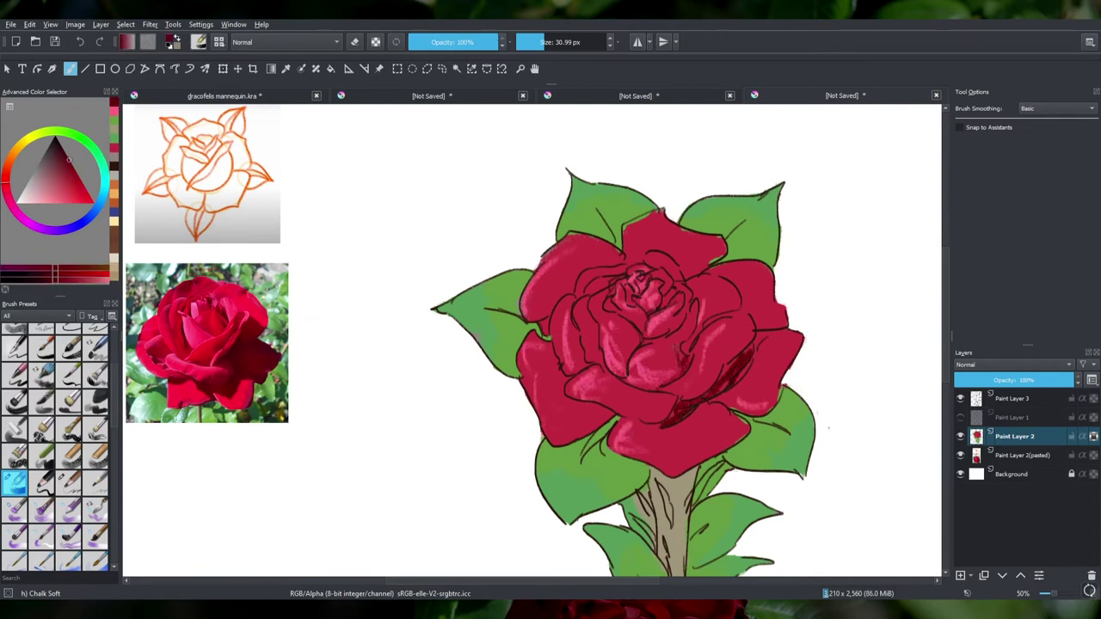
{"action": "left_click_drag", "start_coordinate": [697, 305], "coordinate": [666, 382]}
{"action": "left_click_drag", "start_coordinate": [688, 318], "coordinate": [649, 337]}
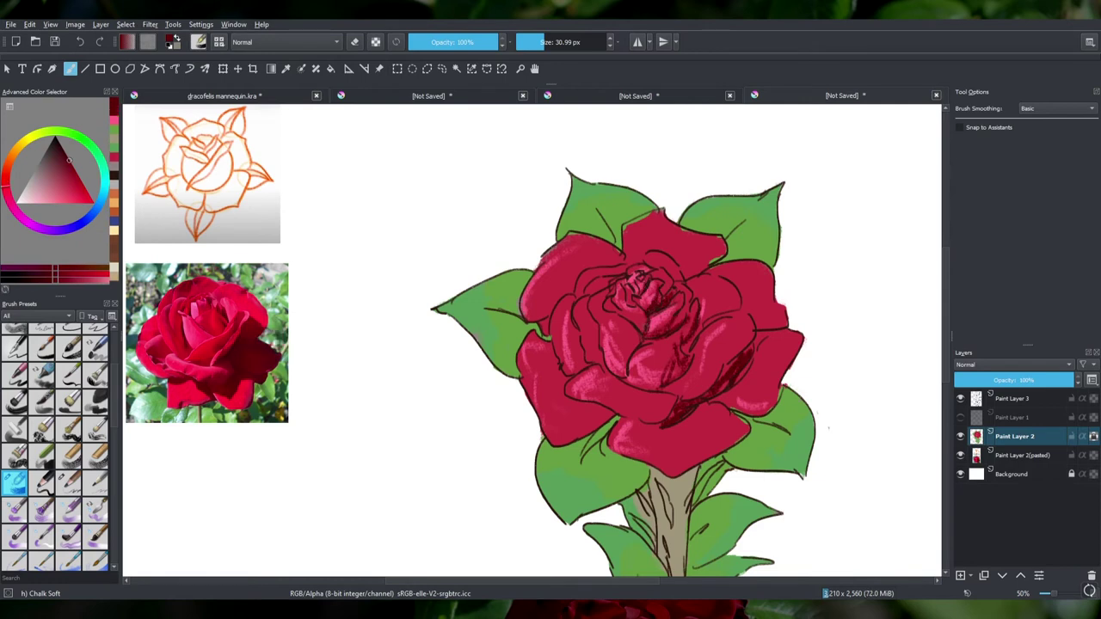
{"action": "left_click_drag", "start_coordinate": [635, 345], "coordinate": [647, 316]}
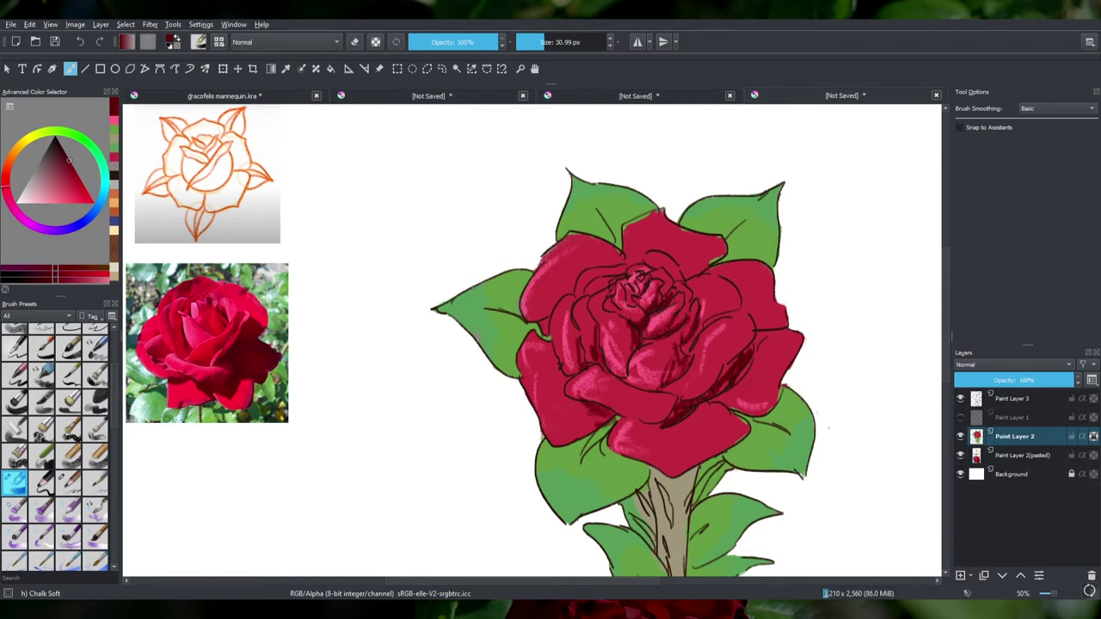
- Blend bright red sampled from the photo into the shading of the central petals
{"action": "left_click", "coordinate": [275, 392], "text": "ctrl"}
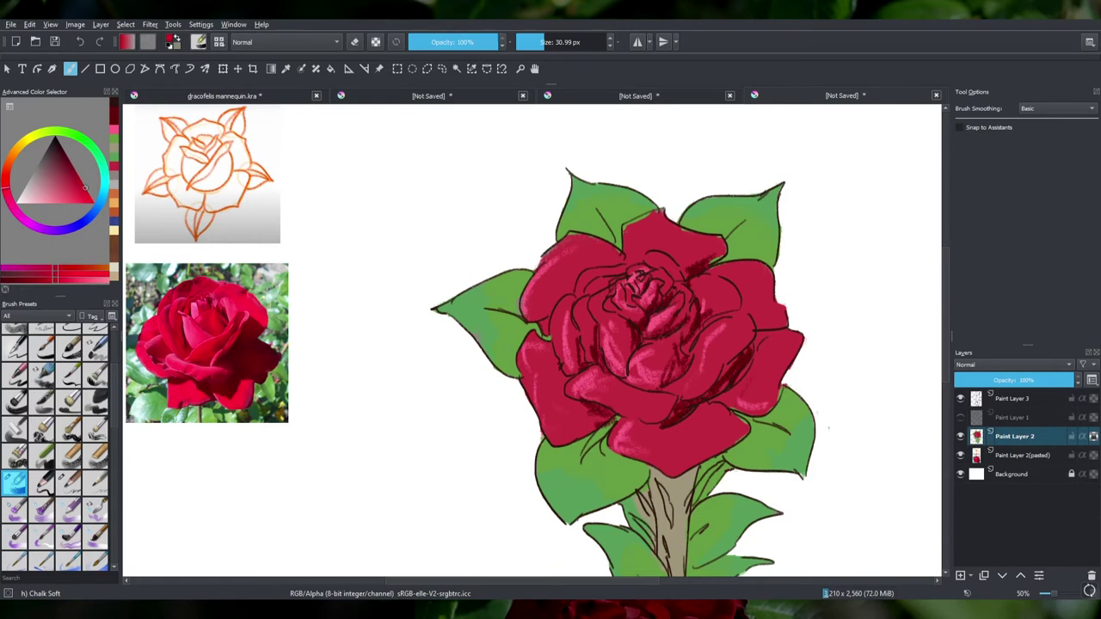
{"action": "left_click_drag", "start_coordinate": [625, 327], "coordinate": [642, 306]}
{"action": "left_click_drag", "start_coordinate": [617, 354], "coordinate": [632, 316]}
- Enlarge the brush to 65.87 px and layer the bright red over the outer and middle petals
{"action": "key", "text": "bracketright"}
{"action": "key", "text": "bracketright"}
{"action": "key", "text": "bracketright"}
{"action": "mouse_move", "coordinate": [654, 384]}
{"action": "left_mouse_down"}
{"action": "mouse_move", "coordinate": [693, 318]}
{"action": "mouse_move", "coordinate": [708, 325]}
{"action": "left_mouse_up"}
{"action": "left_click_drag", "start_coordinate": [662, 451], "coordinate": [719, 404]}
{"action": "mouse_move", "coordinate": [729, 400]}
{"action": "left_mouse_down"}
{"action": "mouse_move", "coordinate": [762, 360]}
{"action": "mouse_move", "coordinate": [741, 276]}
{"action": "left_mouse_up"}
{"action": "mouse_move", "coordinate": [731, 323]}
{"action": "left_mouse_down"}
{"action": "mouse_move", "coordinate": [715, 255]}
{"action": "mouse_move", "coordinate": [646, 271]}
{"action": "left_mouse_up"}
{"action": "mouse_move", "coordinate": [654, 237]}
{"action": "left_mouse_down"}
{"action": "mouse_move", "coordinate": [558, 285]}
{"action": "mouse_move", "coordinate": [561, 275]}
{"action": "left_mouse_up"}
{"action": "mouse_move", "coordinate": [529, 359]}
{"action": "left_mouse_down"}
{"action": "mouse_move", "coordinate": [596, 422]}
{"action": "mouse_move", "coordinate": [674, 396]}
{"action": "left_mouse_up"}
{"action": "left_click_drag", "start_coordinate": [746, 392], "coordinate": [702, 315]}
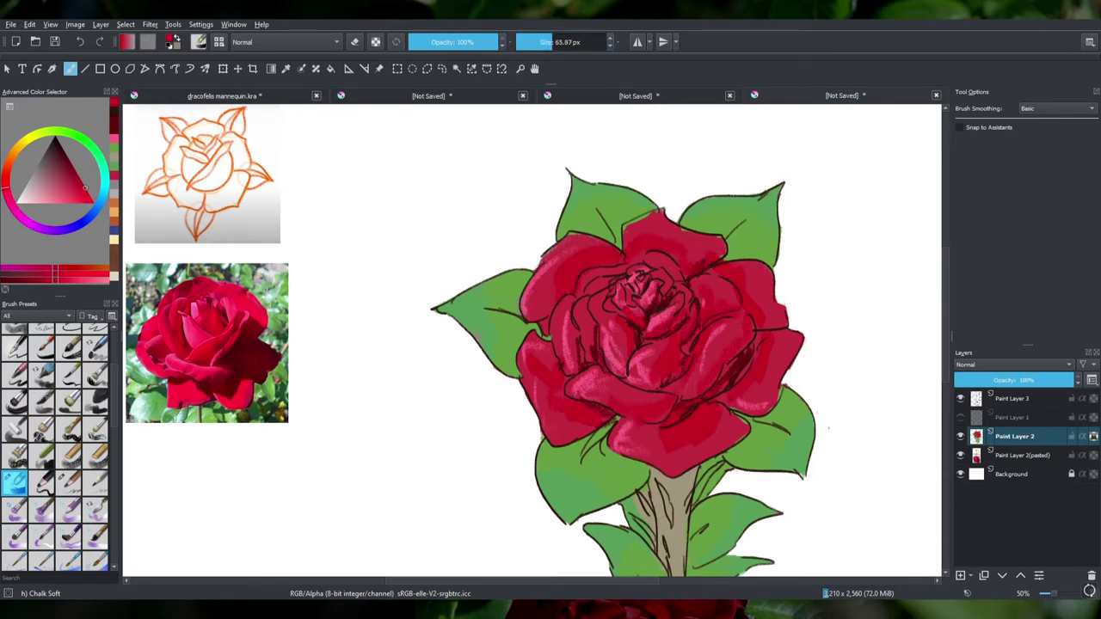
{"action": "left_click_drag", "start_coordinate": [578, 363], "coordinate": [619, 297]}
{"action": "left_click_drag", "start_coordinate": [600, 306], "coordinate": [658, 274]}
- Layer a pinker red sampled from the photo over the lit parts of the petals all around the flower
{"action": "left_click", "coordinate": [238, 363], "text": "ctrl"}
{"action": "left_click_drag", "start_coordinate": [581, 404], "coordinate": [636, 392]}
{"action": "left_click_drag", "start_coordinate": [745, 369], "coordinate": [699, 280]}
{"action": "left_click_drag", "start_coordinate": [717, 253], "coordinate": [648, 217]}
{"action": "left_click_drag", "start_coordinate": [531, 299], "coordinate": [576, 250]}
{"action": "left_click_drag", "start_coordinate": [566, 358], "coordinate": [568, 315]}
{"action": "mouse_move", "coordinate": [533, 434]}
{"action": "left_mouse_down"}
{"action": "mouse_move", "coordinate": [555, 371]}
{"action": "mouse_move", "coordinate": [536, 351]}
{"action": "left_mouse_up"}
{"action": "left_click_drag", "start_coordinate": [654, 469], "coordinate": [719, 437]}
{"action": "left_click_drag", "start_coordinate": [774, 400], "coordinate": [754, 351]}
{"action": "left_click_drag", "start_coordinate": [700, 385], "coordinate": [778, 304]}
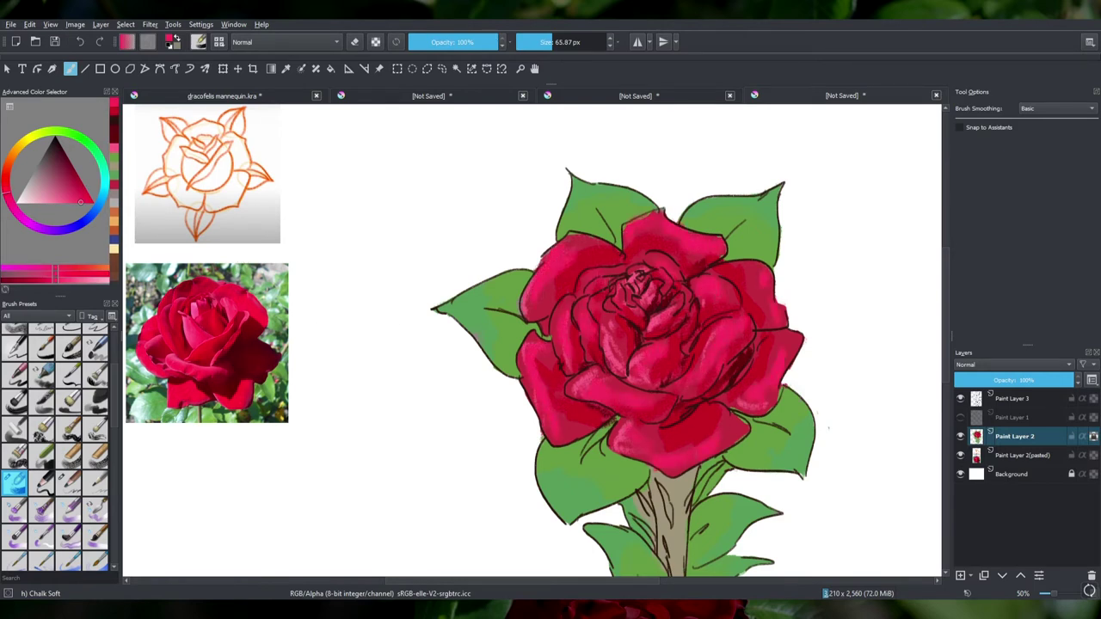
- Soften the petal shadows with reds sampled from the photo, reducing the brush to 41.48 px
{"action": "left_click", "coordinate": [232, 361], "text": "ctrl"}
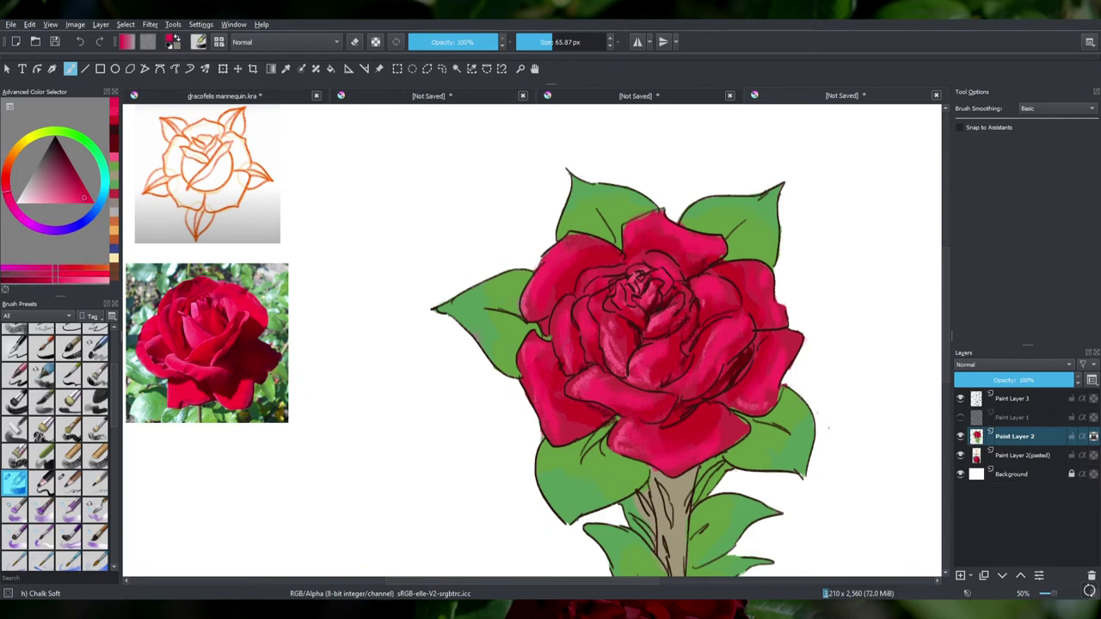
{"action": "left_click", "coordinate": [250, 338], "text": "ctrl"}
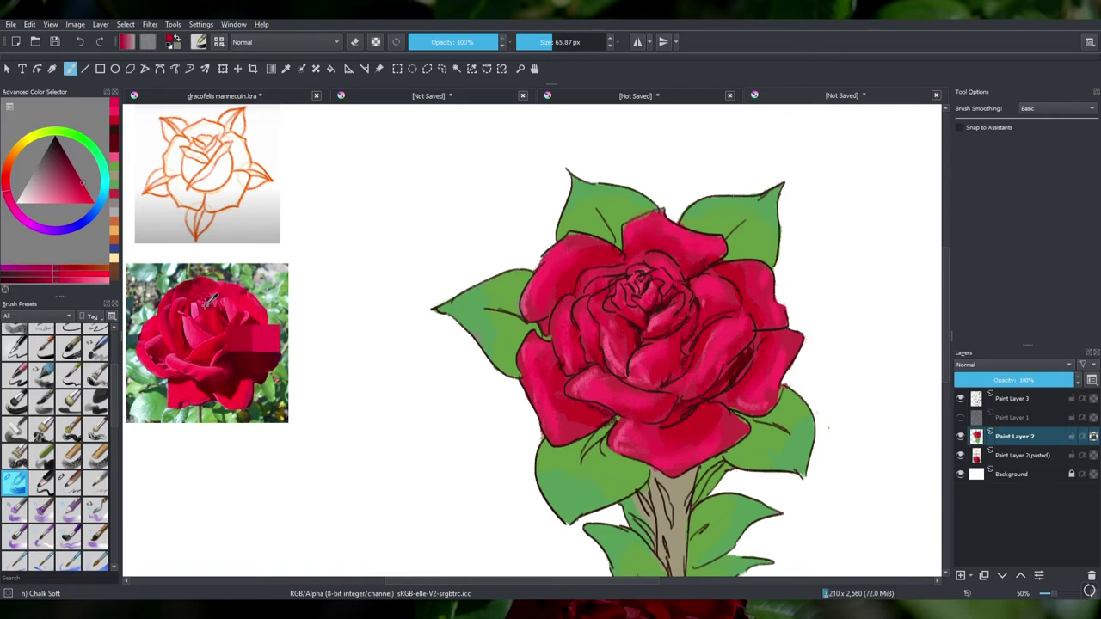
{"action": "key", "text": "["}
{"action": "key", "text": "["}
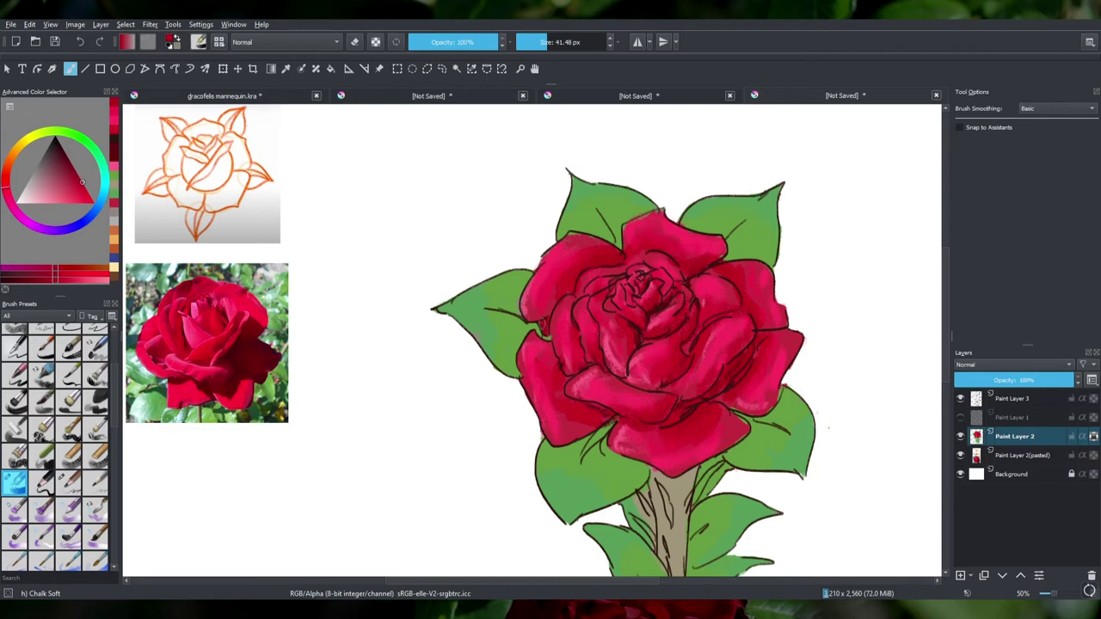
- Shade the lower-left sepal dark green beneath the petals and darken the top of the stem with brown
{"action": "left_click", "coordinate": [218, 400], "text": "ctrl"}
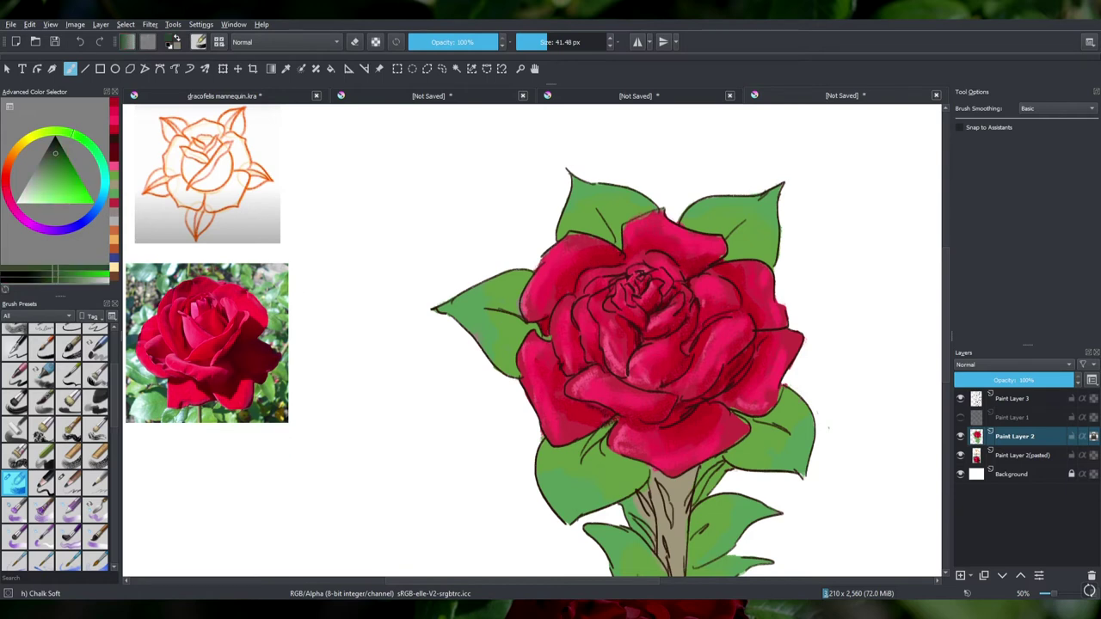
{"action": "left_click_drag", "start_coordinate": [583, 464], "coordinate": [607, 444]}
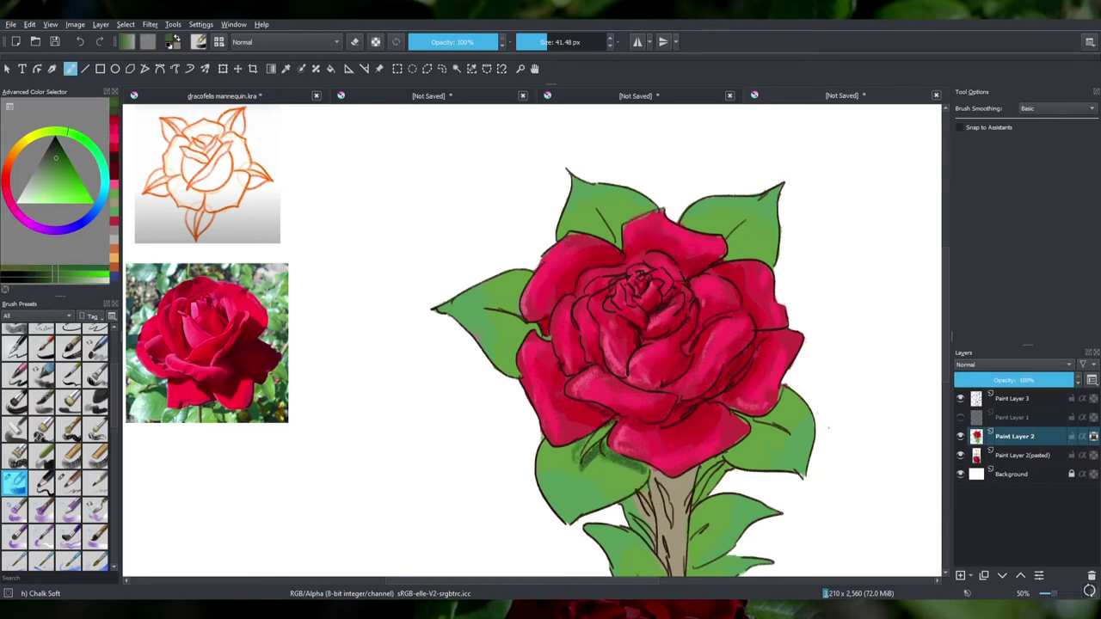
{"action": "left_click", "coordinate": [660, 477], "text": "ctrl"}
- Paint a dark olive-brown shadow along the right side of the stem down to its base
{"action": "left_click", "coordinate": [208, 415], "text": "ctrl"}
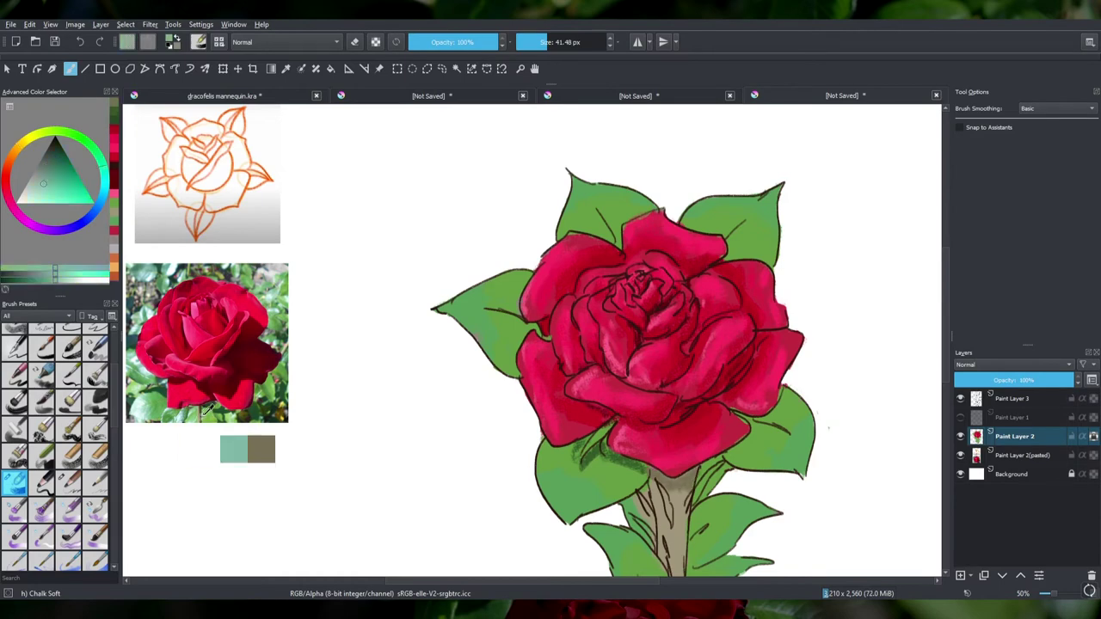
{"action": "scroll", "coordinate": [948, 346], "scroll_direction": "down", "scroll_amount": 3}
{"action": "left_click_drag", "start_coordinate": [683, 374], "coordinate": [686, 432]}
{"action": "left_click", "coordinate": [679, 455], "text": "ctrl"}
{"action": "left_click_drag", "start_coordinate": [682, 490], "coordinate": [681, 559]}
{"action": "left_click_drag", "start_coordinate": [680, 381], "coordinate": [676, 495]}
{"action": "left_click", "coordinate": [676, 495], "text": "ctrl"}
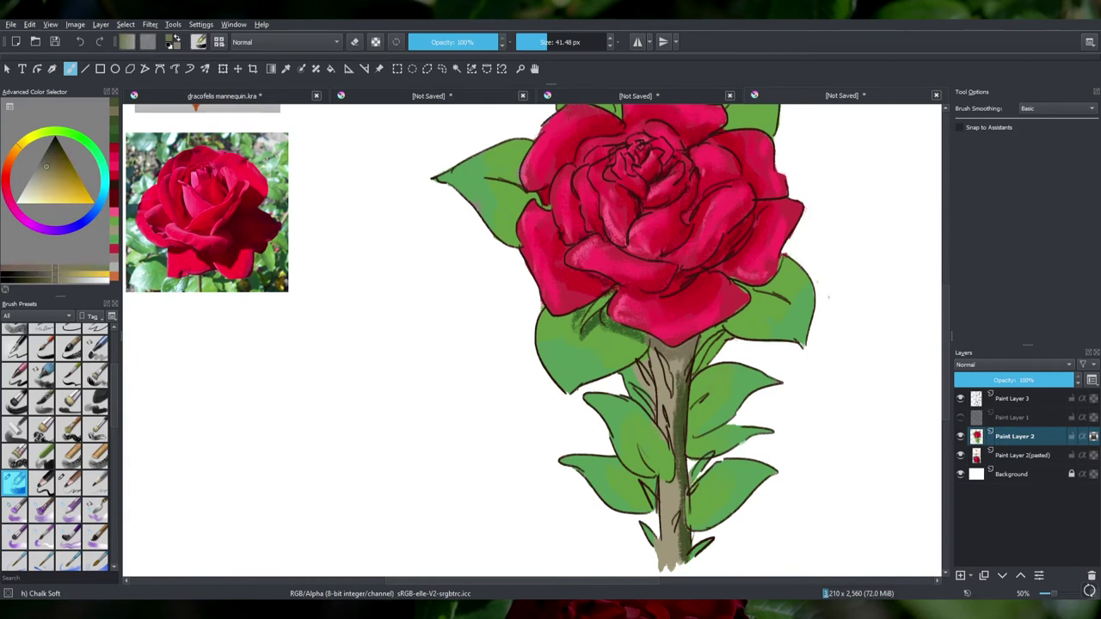
- Blend the stem's shadow into its light side with sampled mid-tones, using a 75.73 px brush
{"action": "key", "text": "bracketright"}
{"action": "key", "text": "bracketright"}
{"action": "key", "text": "bracketright"}
{"action": "left_click_drag", "start_coordinate": [670, 561], "coordinate": [661, 380]}
{"action": "left_click", "coordinate": [684, 407], "text": "ctrl"}
{"action": "left_click", "coordinate": [675, 405], "text": "ctrl"}
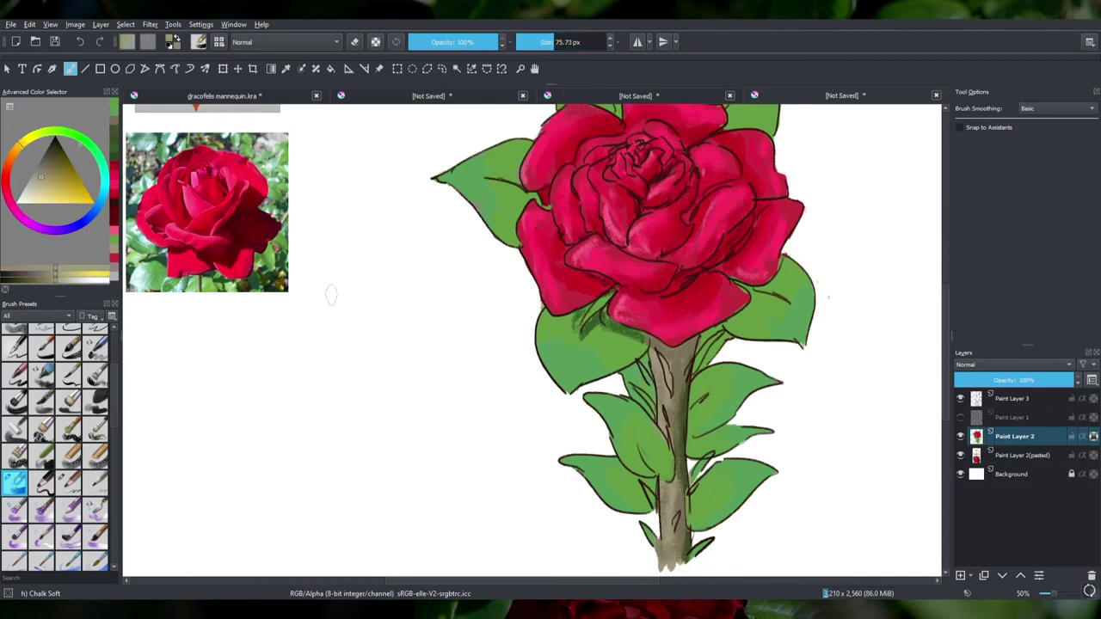
- Tint the stem with muted yellow-green and deepen its upper shadow with dark olive
{"action": "left_click", "coordinate": [31, 136]}
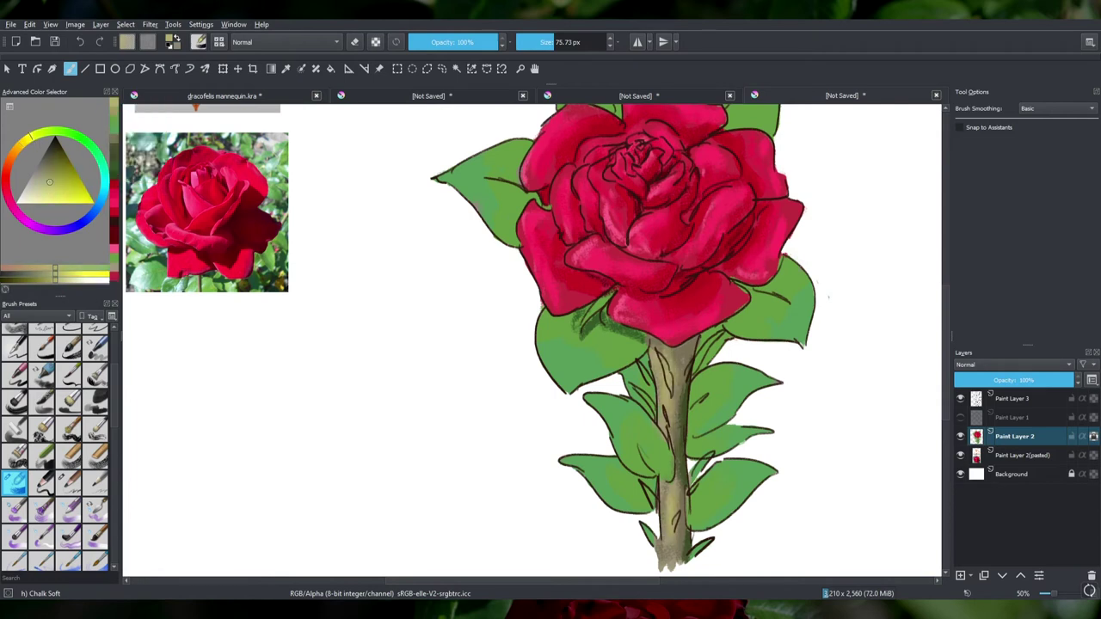
{"action": "left_click", "coordinate": [58, 164]}
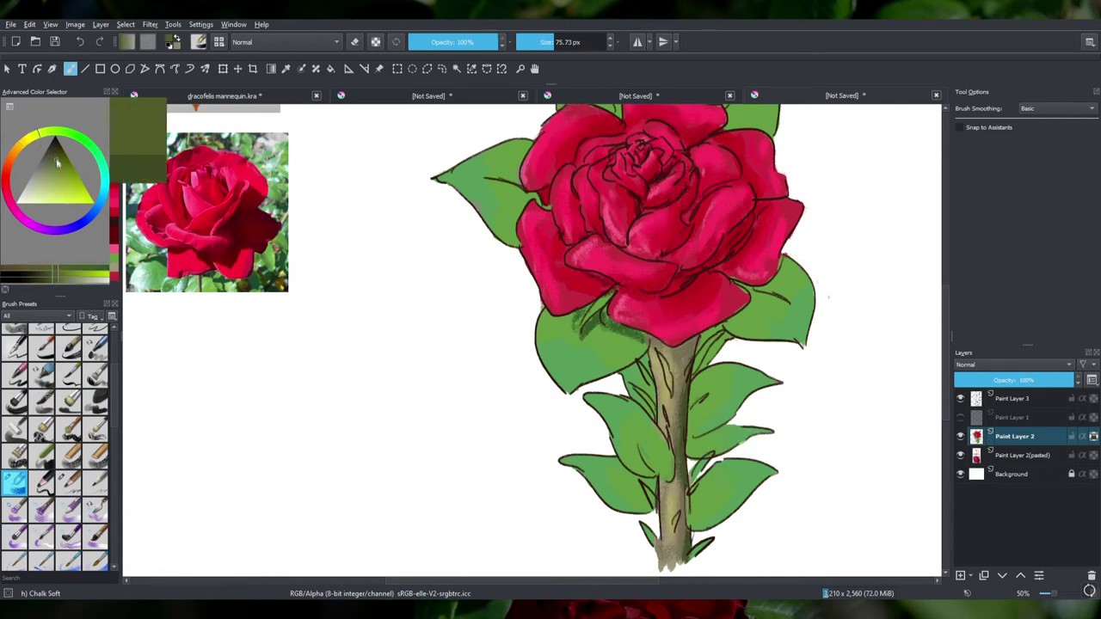
{"action": "left_click_drag", "start_coordinate": [679, 367], "coordinate": [678, 437]}
- Add pale blue-green highlights to the left, lower-left and lower-right leaves, using the tone sampled from the photo's foliage
{"action": "left_click", "coordinate": [185, 284], "text": "ctrl"}
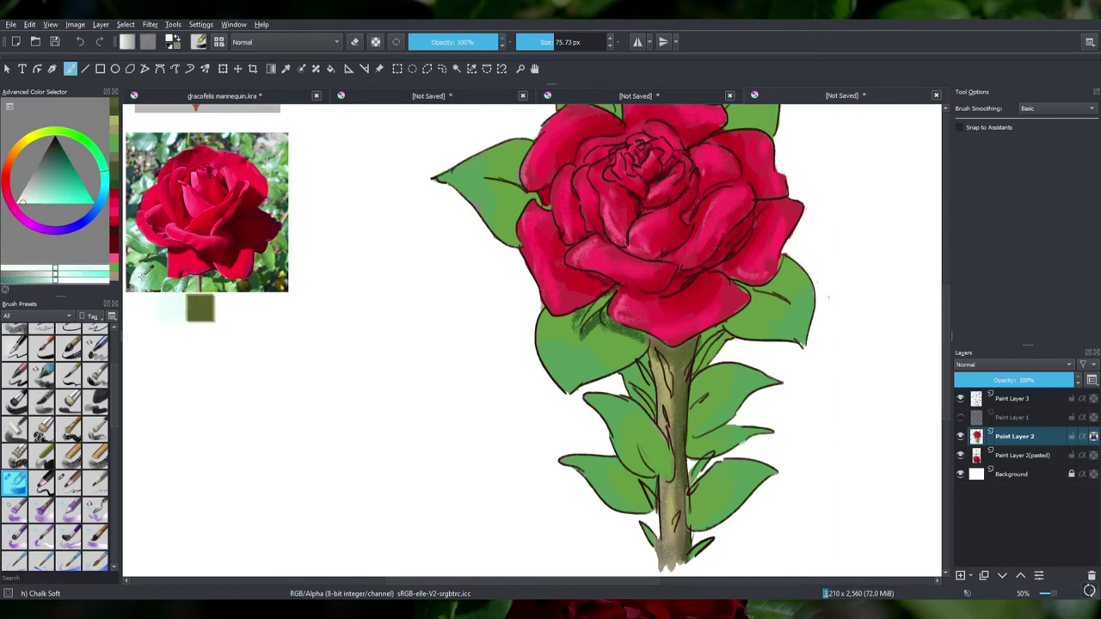
{"action": "left_click_drag", "start_coordinate": [564, 368], "coordinate": [591, 351]}
{"action": "left_click_drag", "start_coordinate": [808, 297], "coordinate": [795, 335]}
{"action": "left_click_drag", "start_coordinate": [469, 164], "coordinate": [485, 189]}
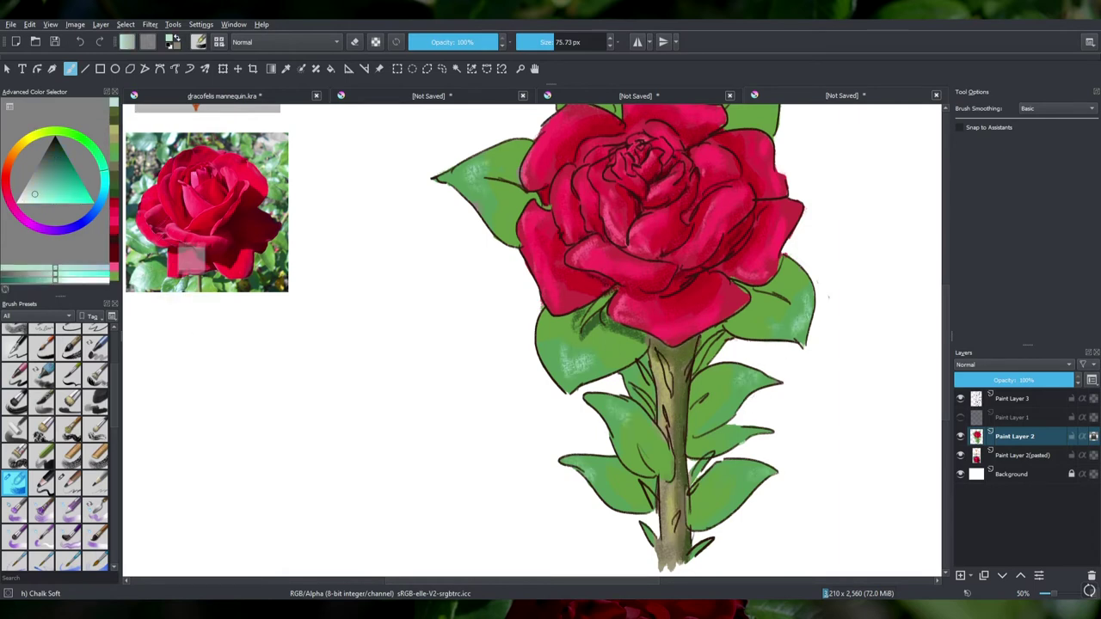
- Shade the leaves with a darker green sampled from the photo, using a 48.79 px brush
{"action": "left_click", "coordinate": [177, 284], "text": "ctrl"}
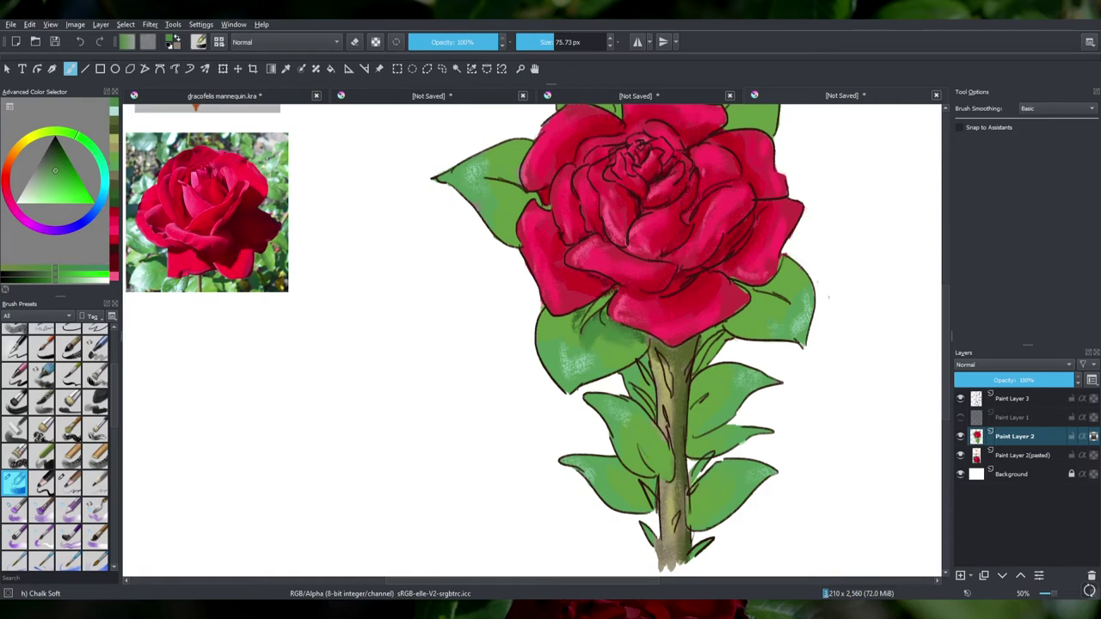
{"action": "left_click_drag", "start_coordinate": [775, 286], "coordinate": [784, 291], "text": "shift"}
{"action": "scroll", "coordinate": [938, 378], "scroll_direction": "up", "scroll_amount": 1}
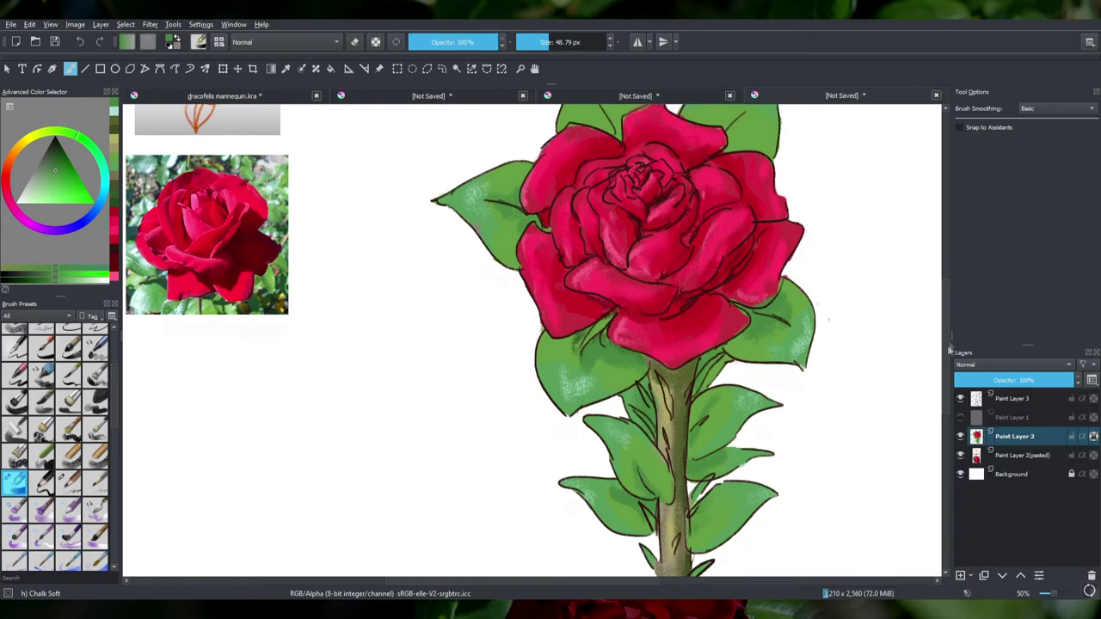
{"action": "scroll", "coordinate": [951, 345], "scroll_direction": "up", "scroll_amount": 2}
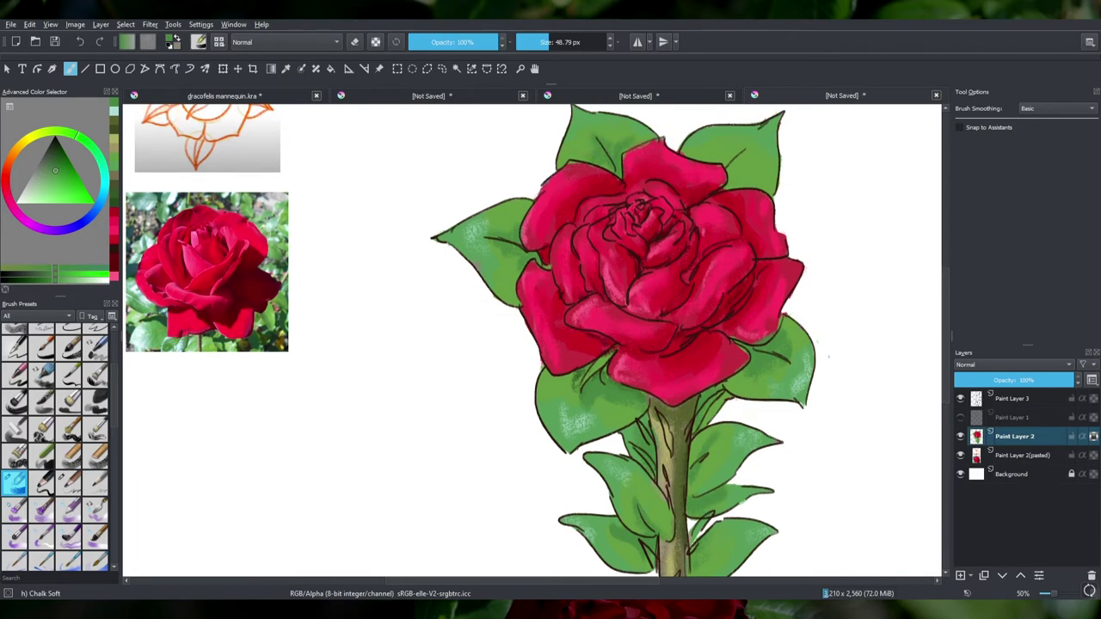
- Add bright yellow-green texture to the upper-right and lower-left leaves with a 129.87 px brush, sampling greens from the photo
{"action": "left_click", "coordinate": [245, 339], "text": "ctrl"}
{"action": "left_click_drag", "start_coordinate": [468, 257], "coordinate": [499, 265], "text": "shift"}
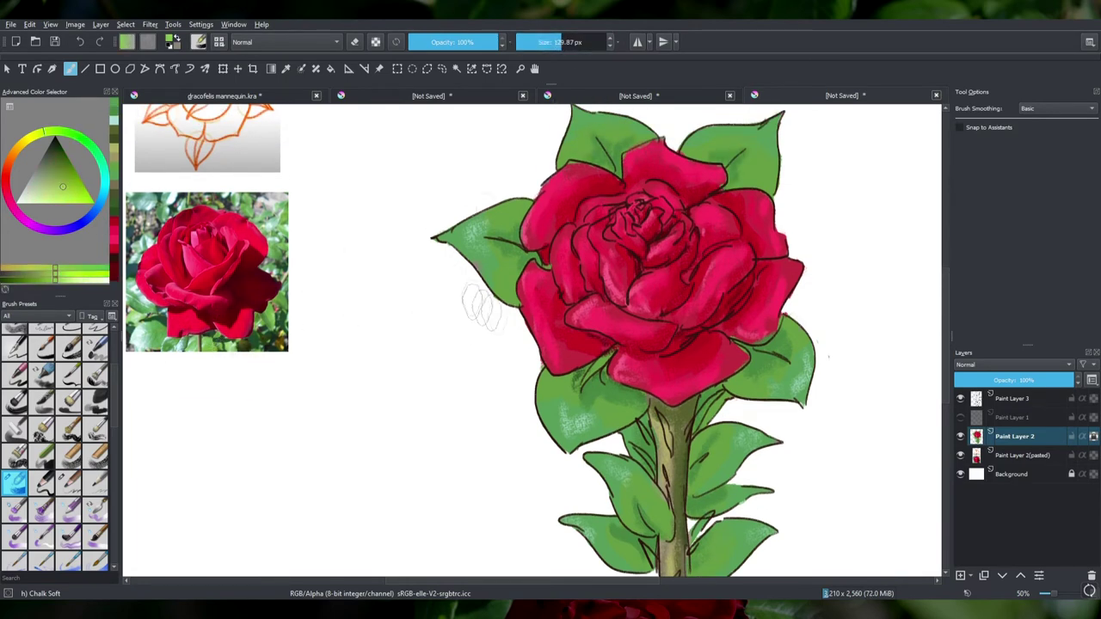
{"action": "left_click_drag", "start_coordinate": [736, 161], "coordinate": [768, 129]}
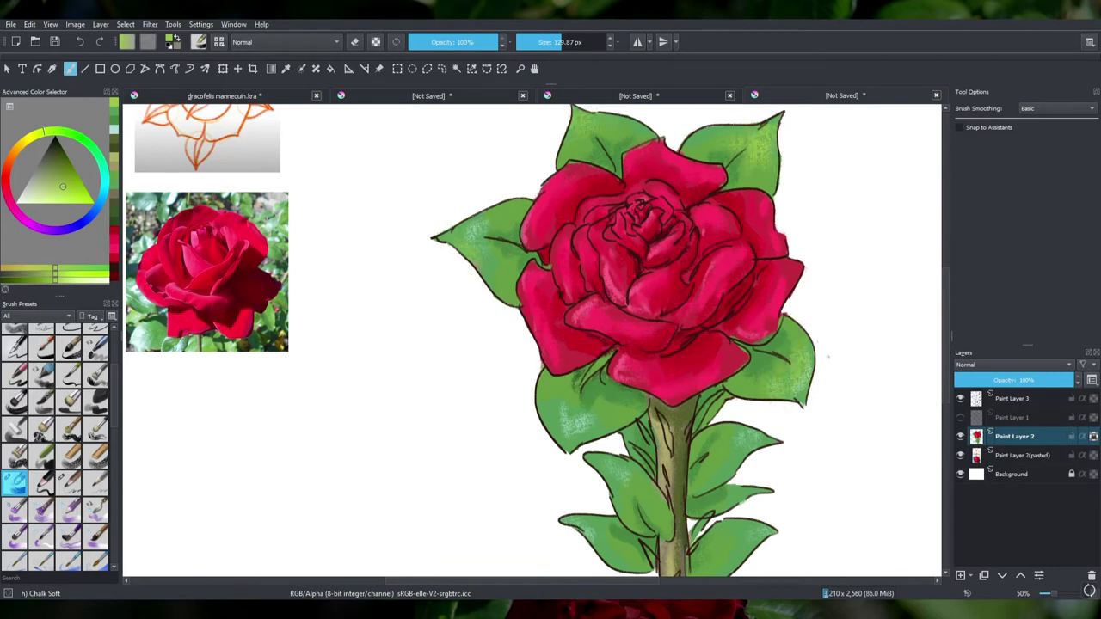
{"action": "left_click", "coordinate": [210, 344], "text": "ctrl"}
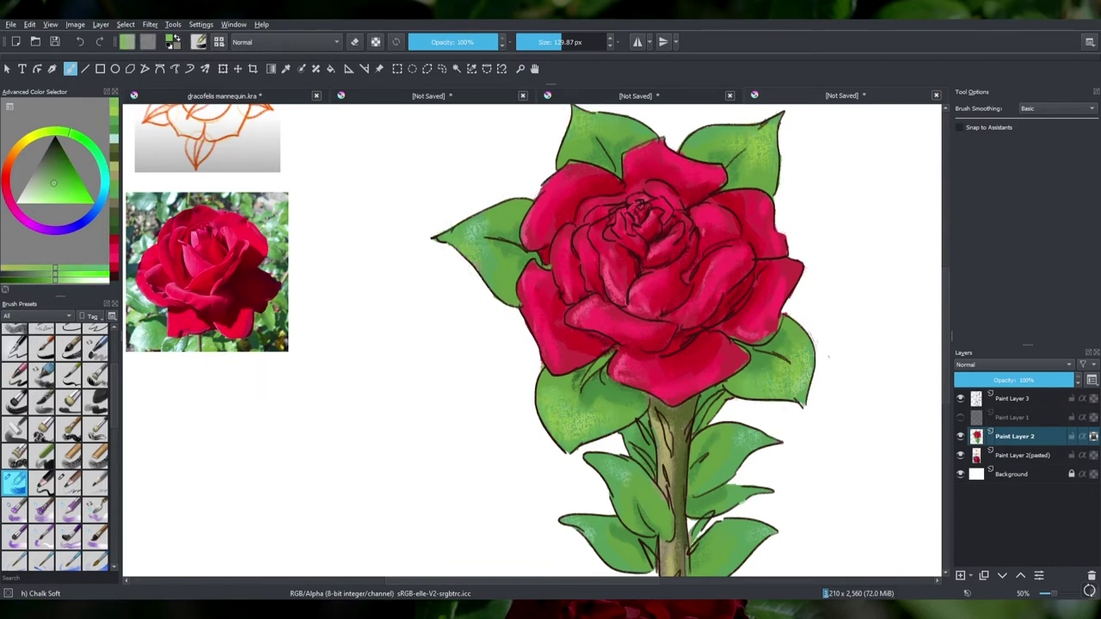
- Texture the leaves around the flower and along the stem with mid and yellow-green tones sampled from the photo and leaves
{"action": "left_click_drag", "start_coordinate": [174, 346], "coordinate": [285, 337], "text": "ctrl"}
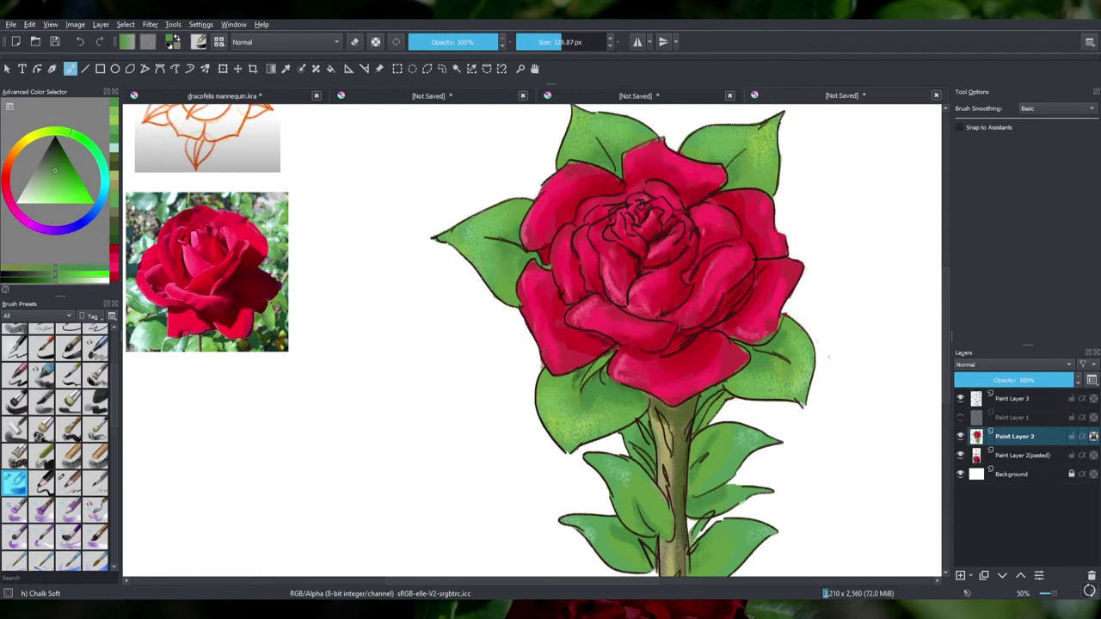
{"action": "left_click", "coordinate": [533, 434], "text": "ctrl"}
{"action": "left_click_drag", "start_coordinate": [602, 430], "coordinate": [720, 450]}
{"action": "left_click_drag", "start_coordinate": [593, 530], "coordinate": [735, 537]}
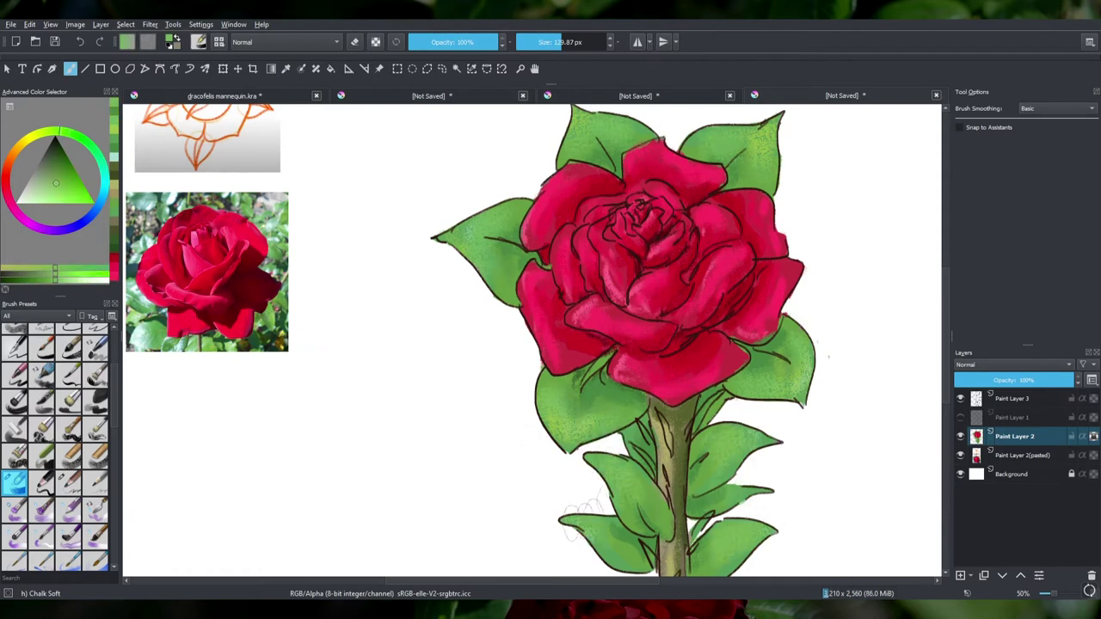
{"action": "left_click", "coordinate": [632, 428], "text": "ctrl"}
{"action": "left_click", "coordinate": [608, 472], "text": "ctrl"}
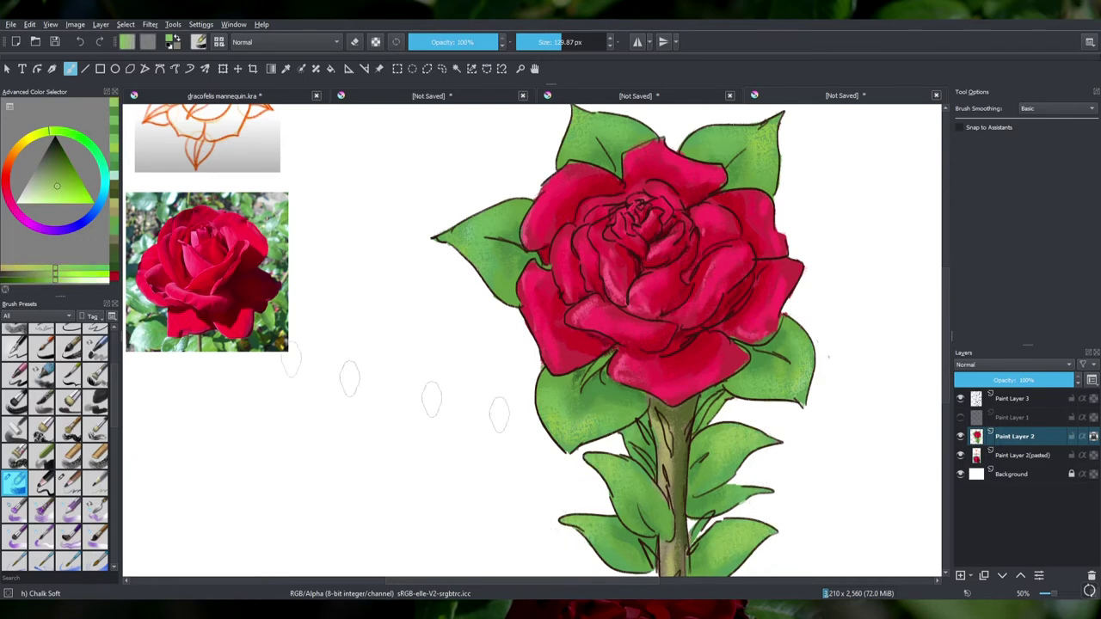
- Fill the thorns on the upper stem and shade the stem beneath the flower with dark olive-grey, using a 19.52 px brush
{"action": "left_click", "coordinate": [721, 495], "text": "ctrl"}
{"action": "key", "text": "bracketleft"}
{"action": "key", "text": "bracketleft"}
{"action": "key", "text": "bracketleft"}
{"action": "key", "text": "bracketleft"}
{"action": "scroll", "coordinate": [736, 505], "scroll_direction": "up", "scroll_amount": 3}
{"action": "key", "text": "bracketleft"}
{"action": "key", "text": "bracketleft"}
{"action": "key", "text": "bracketleft"}
{"action": "key", "text": "bracketleft"}
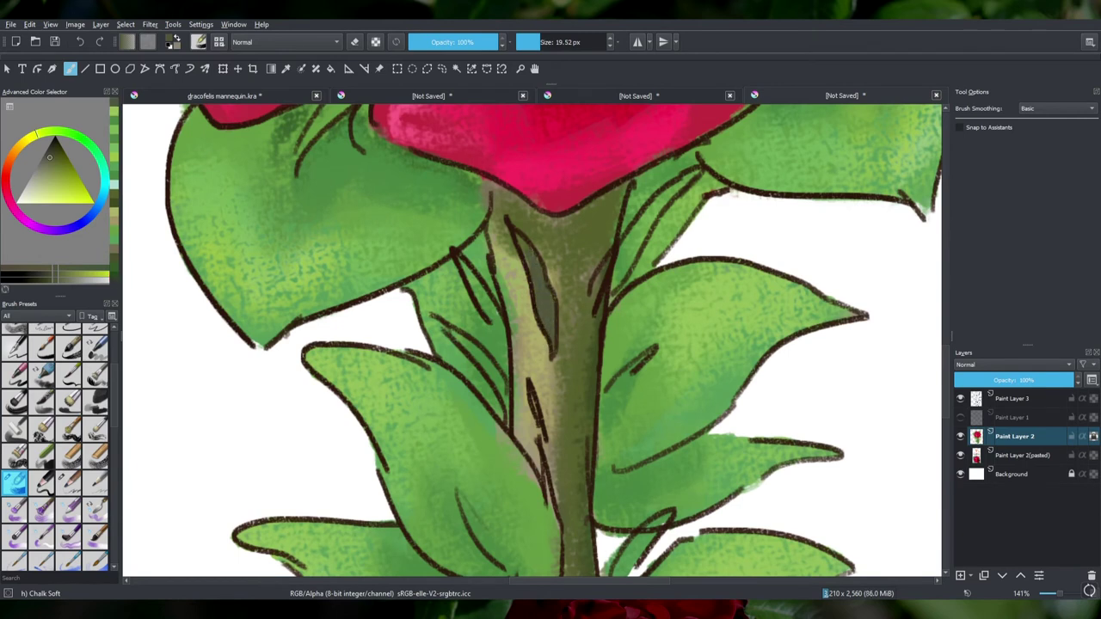
{"action": "mouse_move", "coordinate": [623, 288]}
{"action": "left_mouse_down"}
{"action": "mouse_move", "coordinate": [653, 206]}
{"action": "mouse_move", "coordinate": [688, 176]}
{"action": "left_mouse_up"}
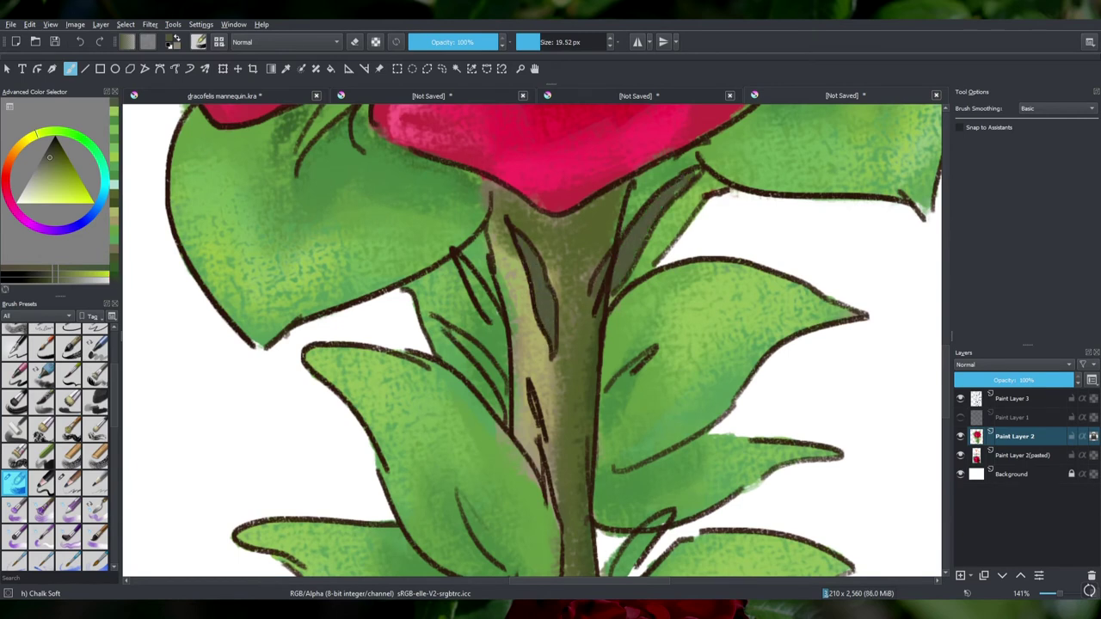
{"action": "left_click_drag", "start_coordinate": [521, 212], "coordinate": [580, 226]}
{"action": "mouse_move", "coordinate": [461, 258]}
{"action": "left_mouse_down"}
{"action": "mouse_move", "coordinate": [497, 332]}
{"action": "mouse_move", "coordinate": [485, 368]}
{"action": "mouse_move", "coordinate": [509, 417]}
{"action": "left_mouse_up"}
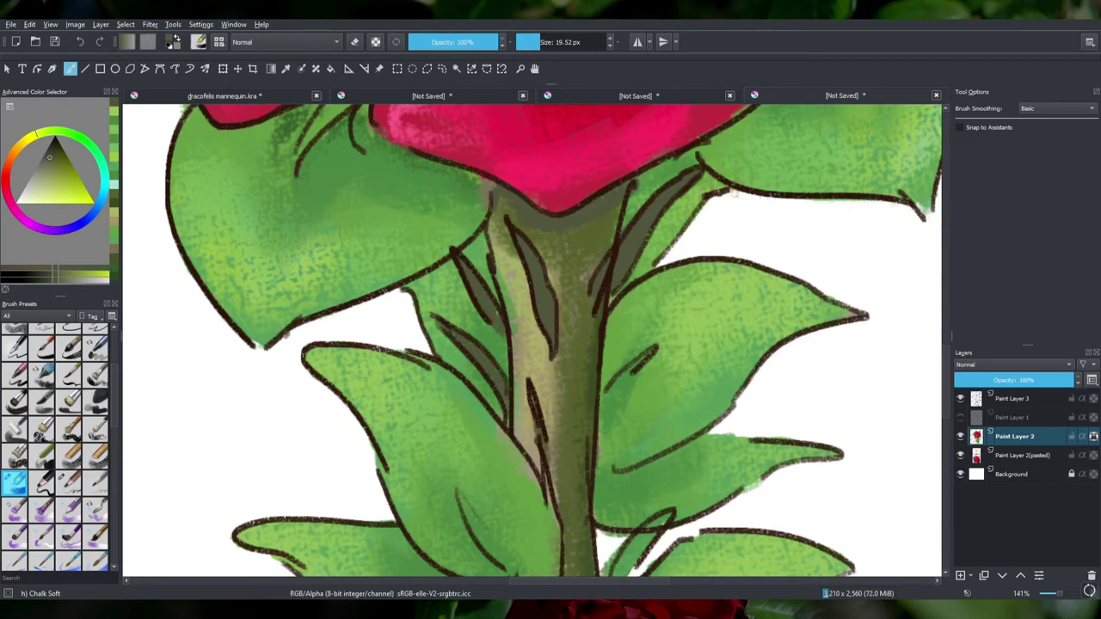
- Color the remaining thorns down the lower stem with the same dark olive-grey
{"action": "scroll", "coordinate": [533, 344], "scroll_direction": "down", "scroll_amount": 5}
{"action": "left_click_drag", "start_coordinate": [567, 441], "coordinate": [557, 485]}
{"action": "left_click_drag", "start_coordinate": [656, 520], "coordinate": [605, 569]}
{"action": "left_click_drag", "start_coordinate": [464, 472], "coordinate": [507, 529]}
{"action": "left_click_drag", "start_coordinate": [499, 486], "coordinate": [520, 549]}
{"action": "left_click_drag", "start_coordinate": [478, 368], "coordinate": [513, 430]}
{"action": "mouse_move", "coordinate": [652, 281]}
{"action": "left_mouse_down"}
{"action": "mouse_move", "coordinate": [602, 361]}
{"action": "mouse_move", "coordinate": [538, 378]}
{"action": "left_mouse_up"}
- Lighten the thorns with brownish olive highlights, using tones sampled from the stem
{"action": "scroll", "coordinate": [533, 344], "scroll_direction": "up", "scroll_amount": 5}
{"action": "left_click", "coordinate": [551, 361], "text": "ctrl"}
{"action": "left_click_drag", "start_coordinate": [507, 311], "coordinate": [521, 284]}
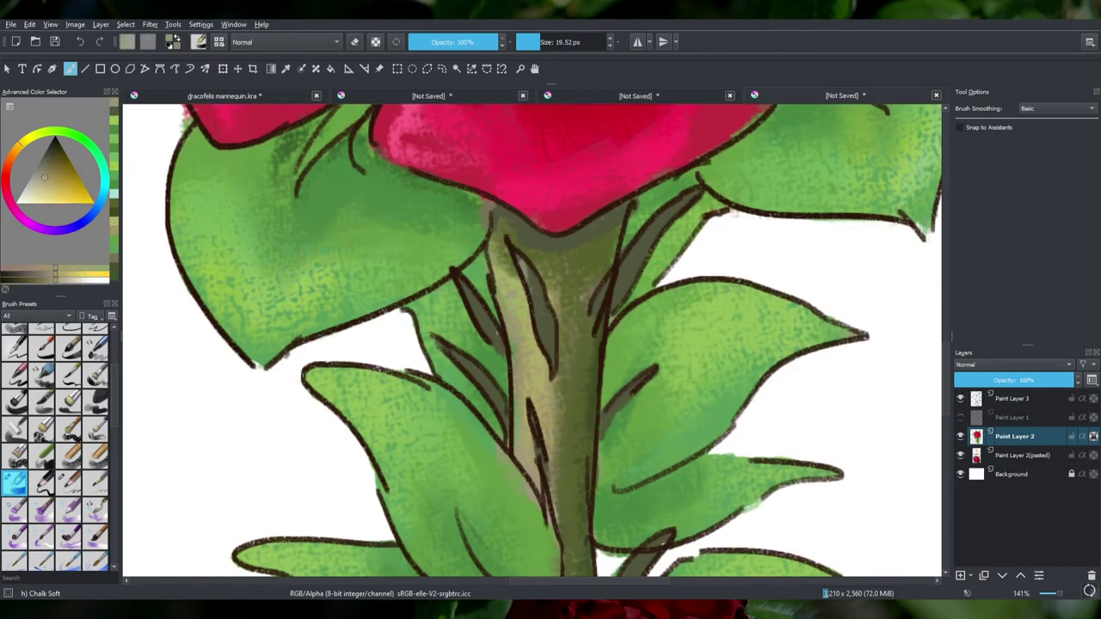
{"action": "left_click", "coordinate": [516, 292], "text": "ctrl"}
{"action": "left_click_drag", "start_coordinate": [688, 200], "coordinate": [640, 251]}
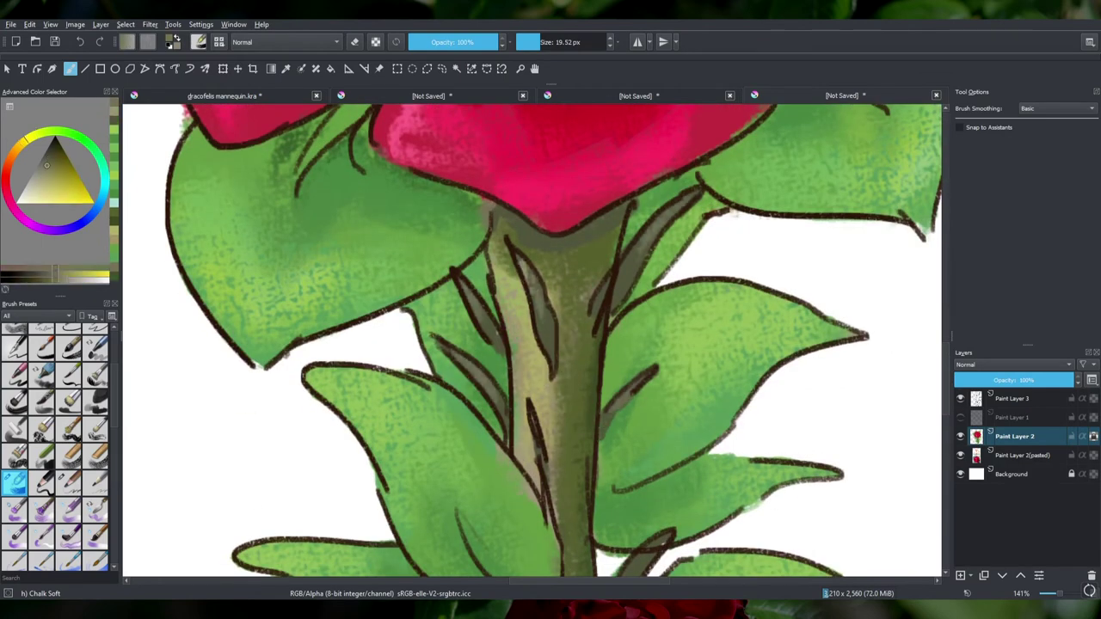
{"action": "scroll", "coordinate": [533, 344], "scroll_direction": "down", "scroll_amount": 7}
{"action": "scroll", "coordinate": [533, 344], "scroll_direction": "down", "scroll_amount": 5}
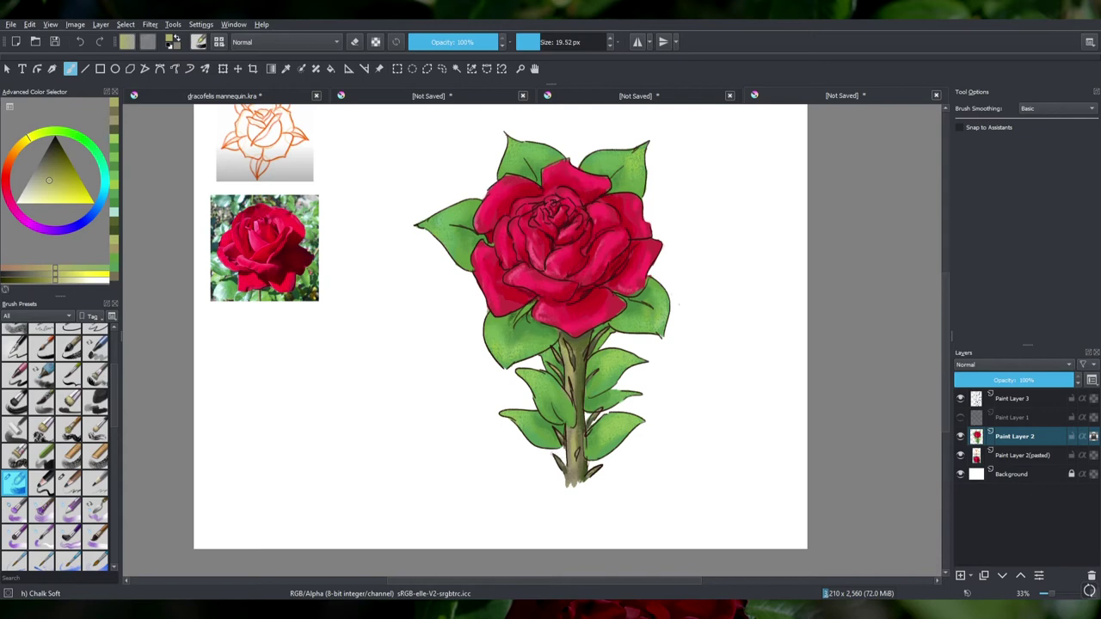
{"action": "left_click", "coordinate": [234, 281], "text": "ctrl"}
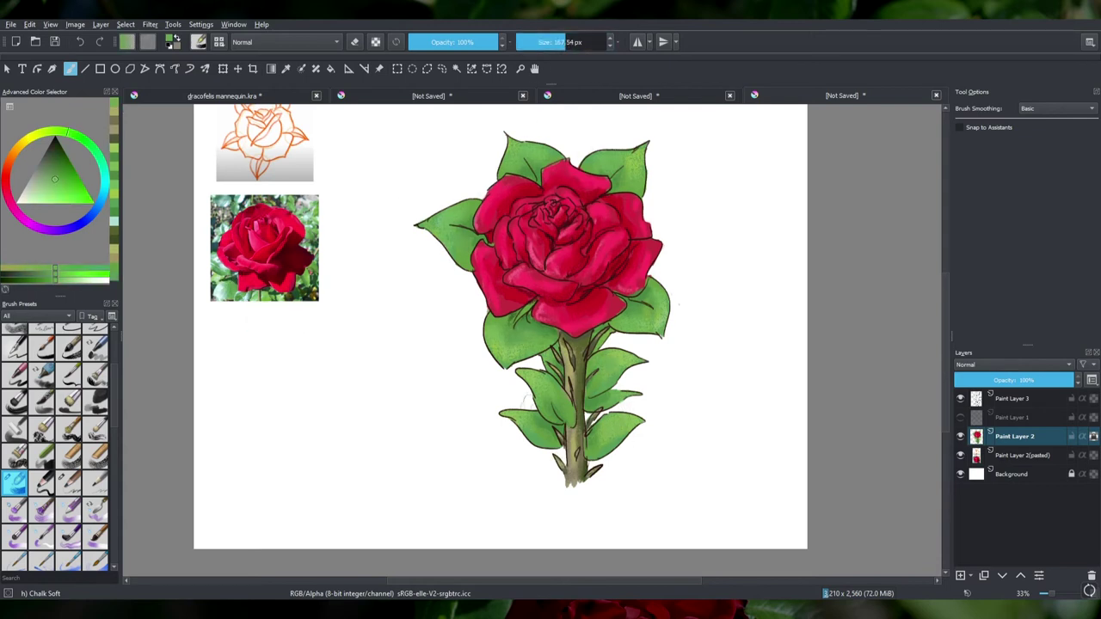
{"action": "left_click", "coordinate": [516, 280], "text": "ctrl"}
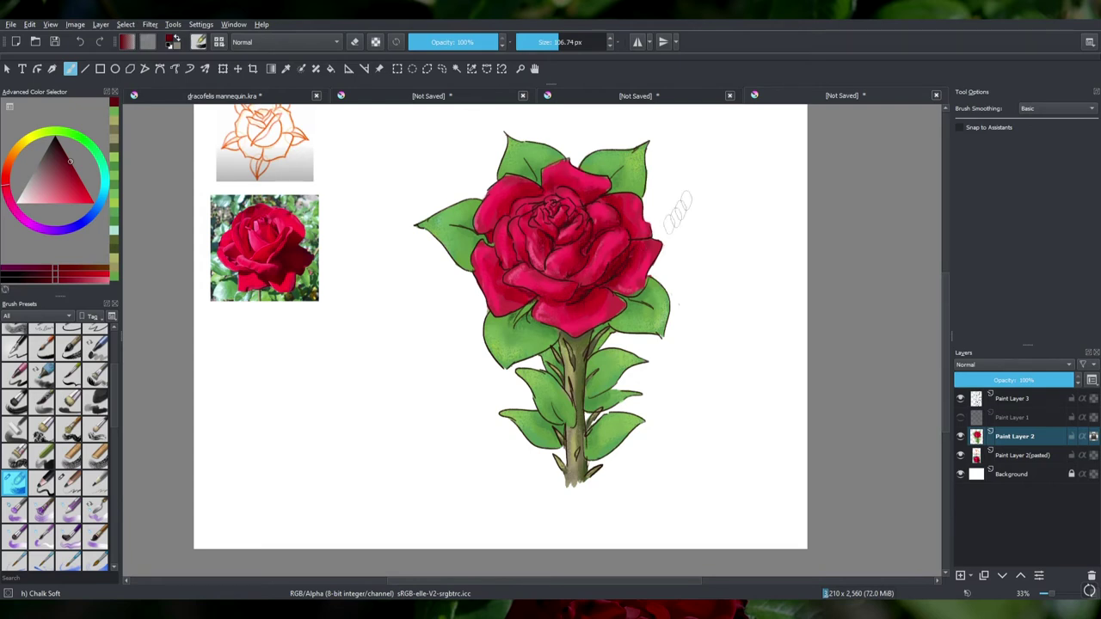
{"action": "key", "text": "ctrl+u"}
{"action": "key", "text": "Escape"}
{"action": "key", "text": "ctrl+l"}
{"action": "left_click_drag", "start_coordinate": [798, 208], "coordinate": [805, 208]}
{"action": "key", "text": "Escape"}
- Mute the rose painting with a Hue/Saturation/Luma adjustment, setting saturation to -17 and luma to 4
{"action": "key", "text": "ctrl+u"}
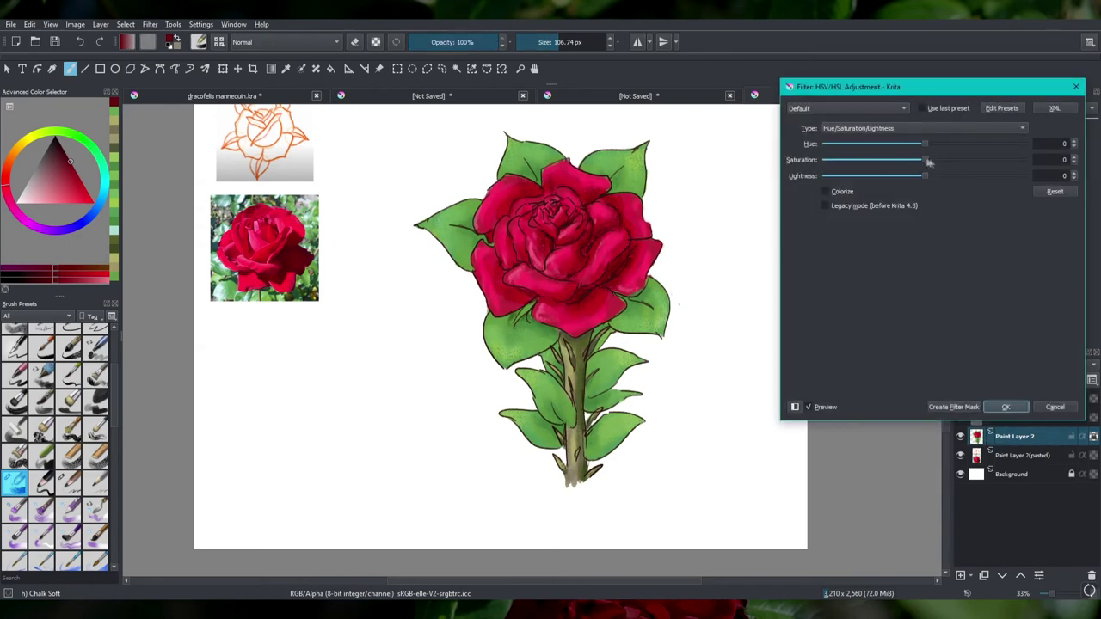
{"action": "left_click", "coordinate": [919, 129]}
{"action": "left_click", "coordinate": [908, 162]}
{"action": "left_click_drag", "start_coordinate": [913, 170], "coordinate": [928, 176]}
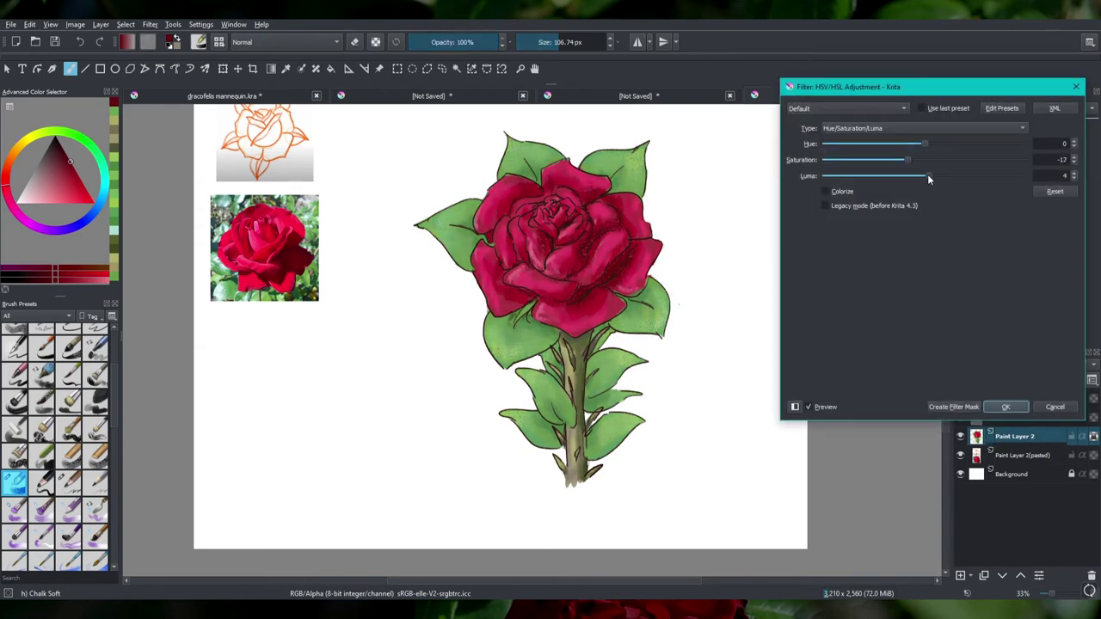
{"action": "left_click", "coordinate": [912, 128]}
{"action": "left_click", "coordinate": [897, 116]}
{"action": "left_click", "coordinate": [903, 128]}
{"action": "left_click", "coordinate": [899, 140]}
{"action": "left_click", "coordinate": [1005, 405]}
- Increase the rose painting's contrast with Levels by moving the black and white points inward and nudging the midtones
{"action": "key", "text": "ctrl+l"}
{"action": "left_click_drag", "start_coordinate": [1050, 208], "coordinate": [1028, 207]}
{"action": "left_click_drag", "start_coordinate": [922, 206], "coordinate": [925, 207]}
{"action": "left_click_drag", "start_coordinate": [790, 207], "coordinate": [802, 207]}
{"action": "left_click", "coordinate": [1005, 405]}
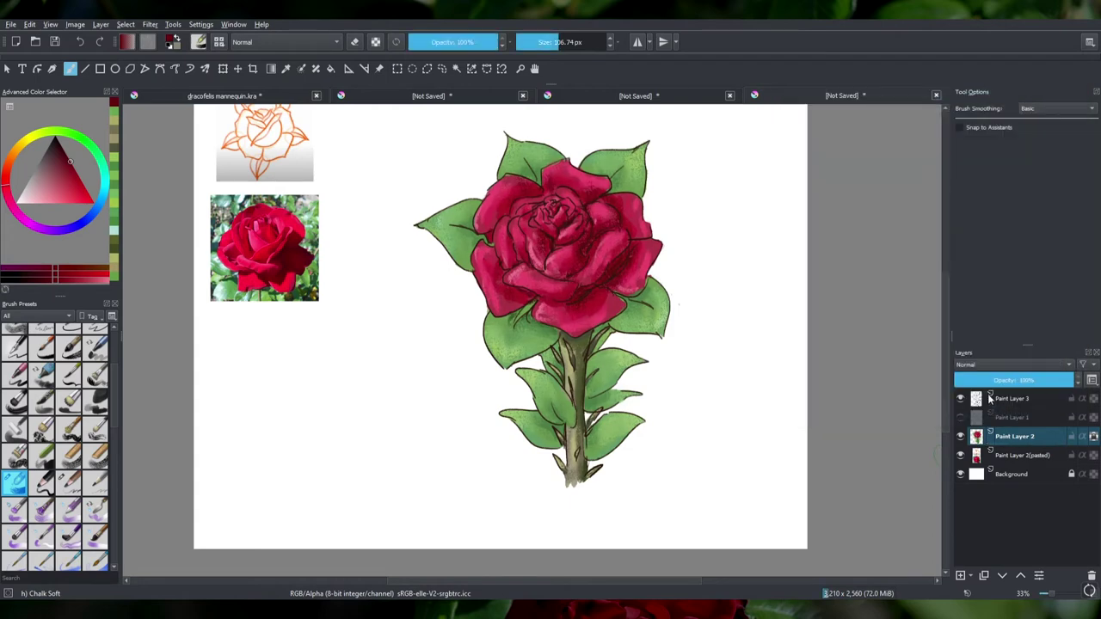
- Add a backdrop layer above the pasted reference layer and pick the Chalk Details brush with a green sampled from the photo
{"action": "scroll", "coordinate": [693, 430], "scroll_direction": "down", "scroll_amount": 1}
{"action": "left_click", "coordinate": [405, 295], "text": "ctrl"}
{"action": "left_click", "coordinate": [42, 456]}
{"action": "left_click", "coordinate": [1015, 455]}
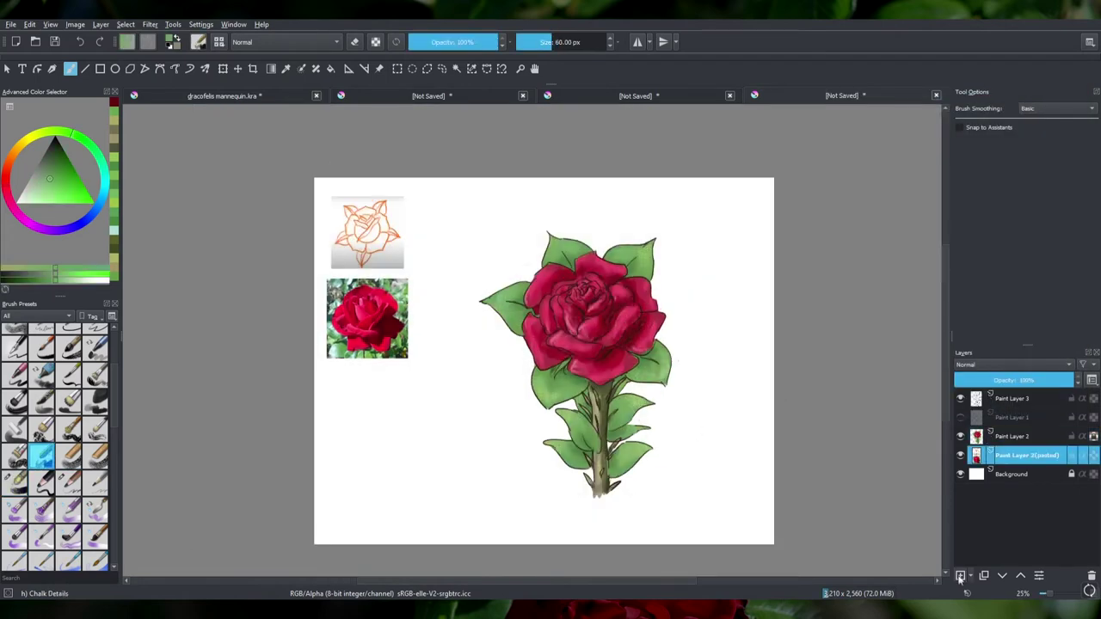
{"action": "left_click", "coordinate": [959, 575]}
{"action": "left_click_drag", "start_coordinate": [499, 250], "coordinate": [697, 242]}
{"action": "key", "text": "ctrl+z"}
- Paint a solid green rectangle behind the rose and scale it to frame the flower
{"action": "left_click", "coordinate": [100, 68]}
{"action": "left_click_drag", "start_coordinate": [435, 204], "coordinate": [755, 522]}
{"action": "key", "text": "b"}
{"action": "mouse_move", "coordinate": [465, 240]}
{"action": "left_mouse_down"}
{"action": "mouse_move", "coordinate": [725, 233]}
{"action": "mouse_move", "coordinate": [467, 278]}
{"action": "mouse_move", "coordinate": [737, 491]}
{"action": "mouse_move", "coordinate": [467, 359]}
{"action": "mouse_move", "coordinate": [525, 491]}
{"action": "mouse_move", "coordinate": [696, 378]}
{"action": "mouse_move", "coordinate": [731, 465]}
{"action": "mouse_move", "coordinate": [735, 275]}
{"action": "left_mouse_up"}
{"action": "key", "text": "ctrl+t"}
{"action": "left_click_drag", "start_coordinate": [748, 198], "coordinate": [727, 218]}
{"action": "key", "text": "Return"}
- Darken the green backdrop with an HSV adjustment and select a vertical area of 1234 × 2407 px across its middle
{"action": "key", "text": "ctrl+u"}
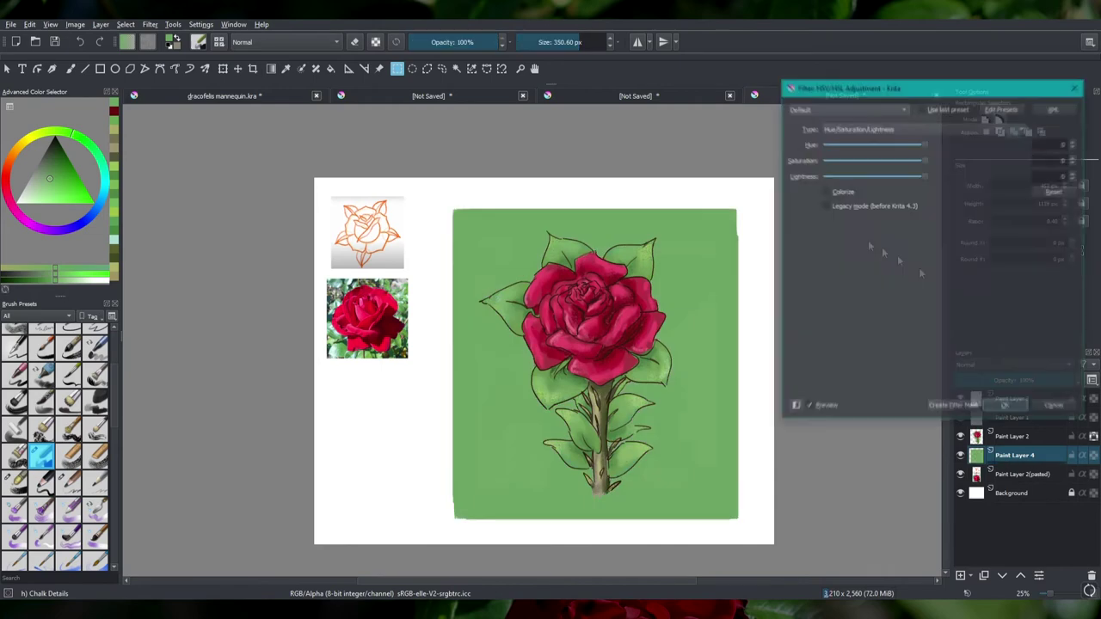
{"action": "key", "text": "Return"}
{"action": "left_click_drag", "start_coordinate": [677, 540], "coordinate": [687, 535]}
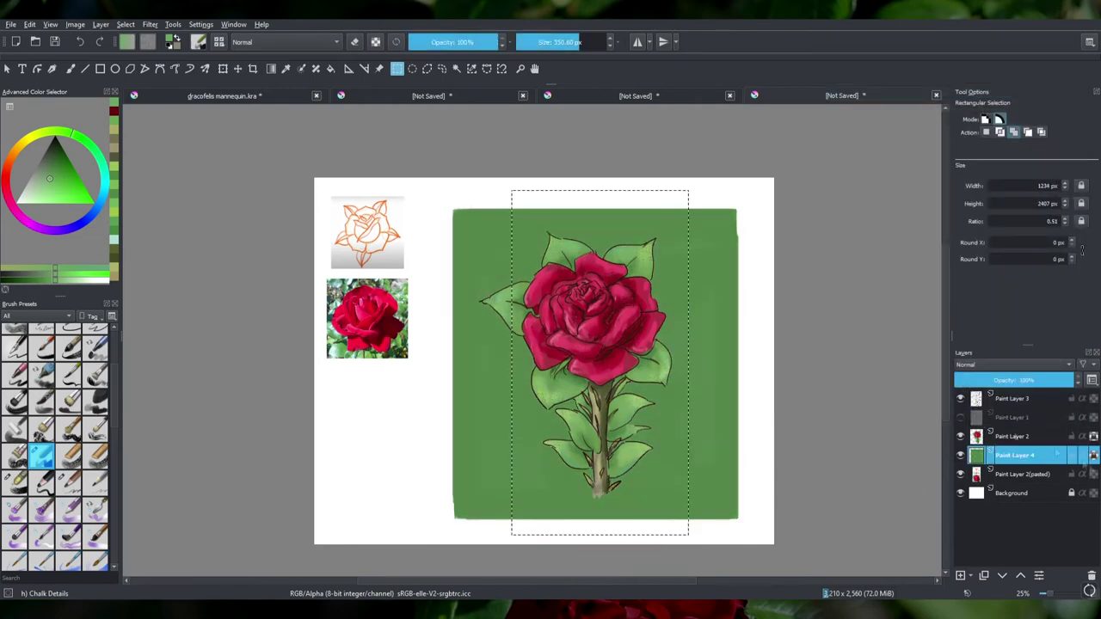
- Stamp dark and medium green foliage inside the selection with the Stamp Leaves brush at 490.16 px, sampling tones from the photo
{"action": "key", "text": "b"}
{"action": "left_click_drag", "start_coordinate": [115, 430], "coordinate": [110, 521]}
{"action": "left_click", "coordinate": [40, 527]}
{"action": "mouse_move", "coordinate": [525, 223]}
{"action": "left_mouse_down"}
{"action": "mouse_move", "coordinate": [670, 482]}
{"action": "mouse_move", "coordinate": [653, 503]}
{"action": "left_mouse_up"}
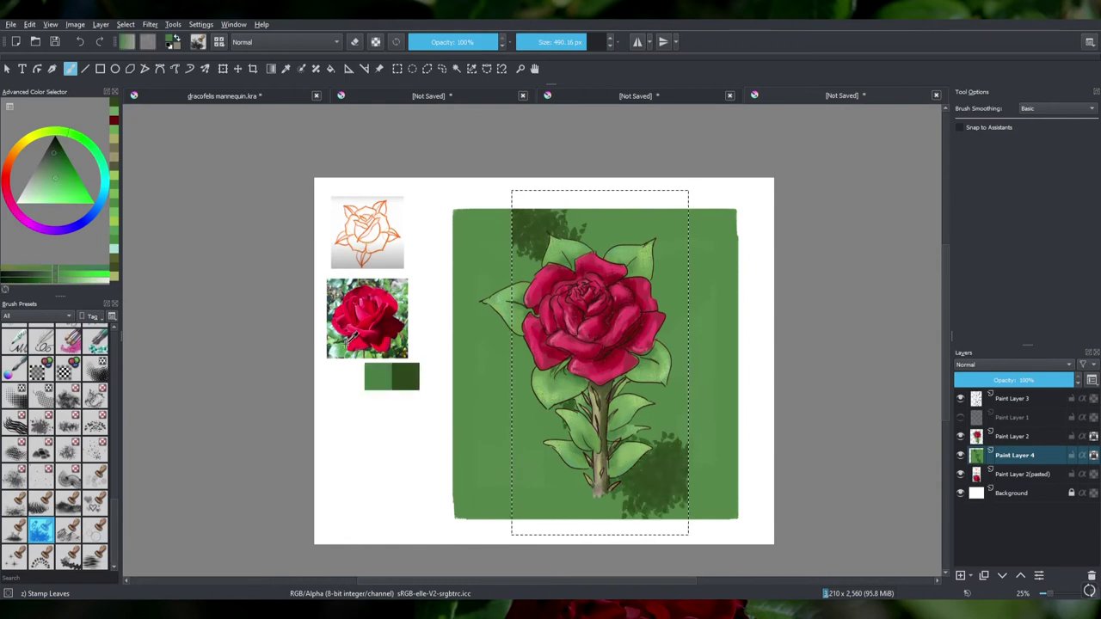
{"action": "left_click", "coordinate": [370, 353], "text": "ctrl"}
{"action": "left_click", "coordinate": [372, 320], "text": "ctrl"}
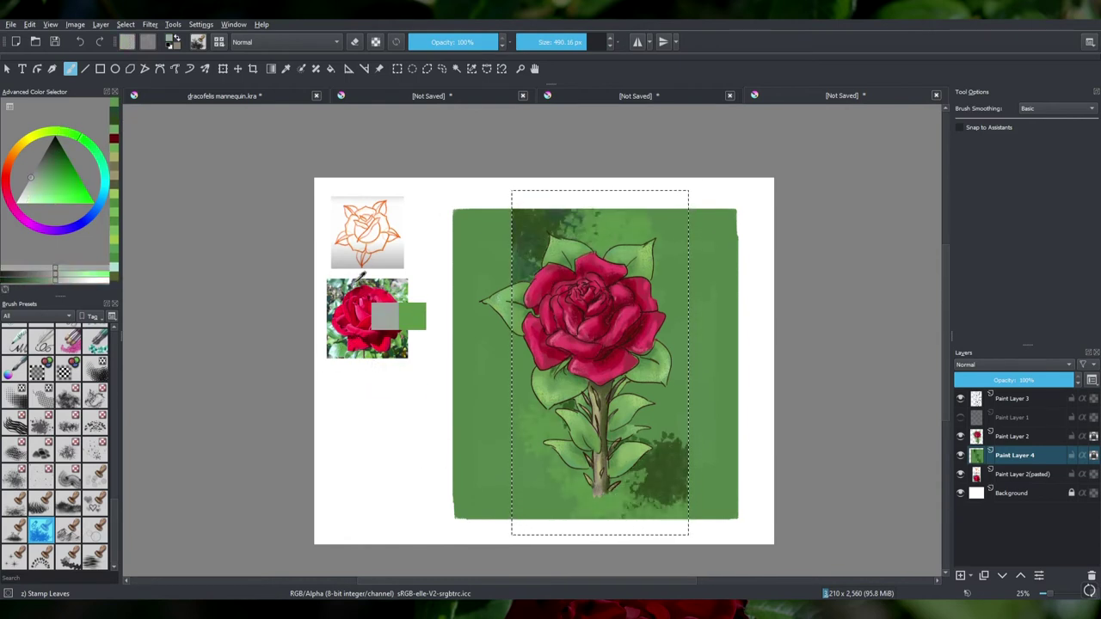
{"action": "left_click_drag", "start_coordinate": [533, 257], "coordinate": [671, 481]}
- Fill the selected foliage area with bright yellow-green and mid-green leaf stamps in colors sampled from the photo
{"action": "left_click", "coordinate": [387, 370], "text": "ctrl"}
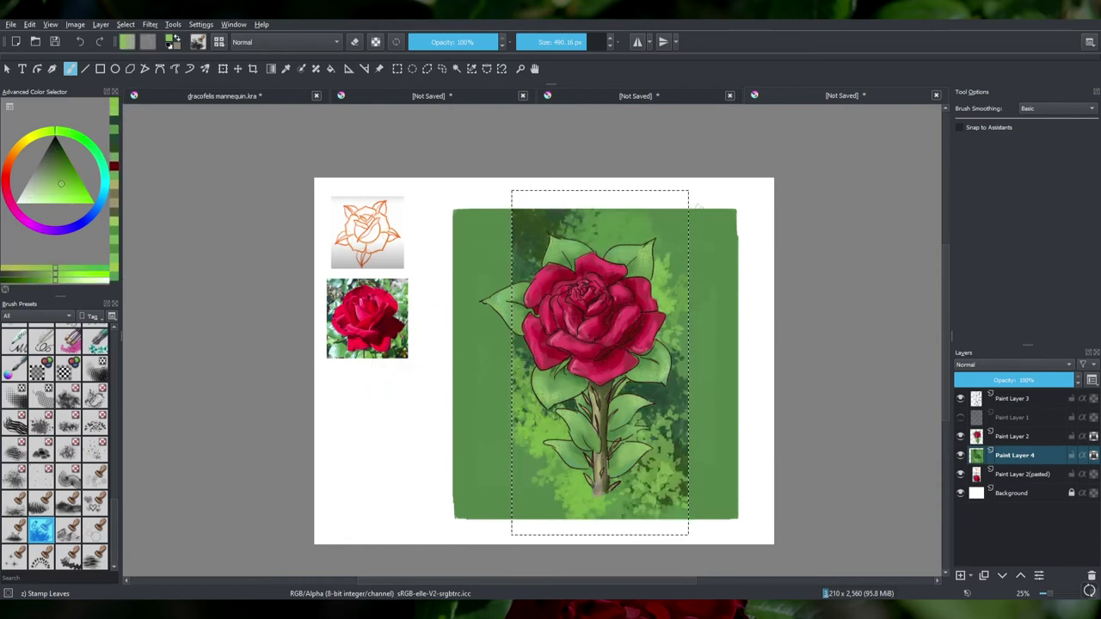
{"action": "left_click", "coordinate": [394, 368], "text": "ctrl"}
{"action": "left_click_drag", "start_coordinate": [533, 225], "coordinate": [550, 499]}
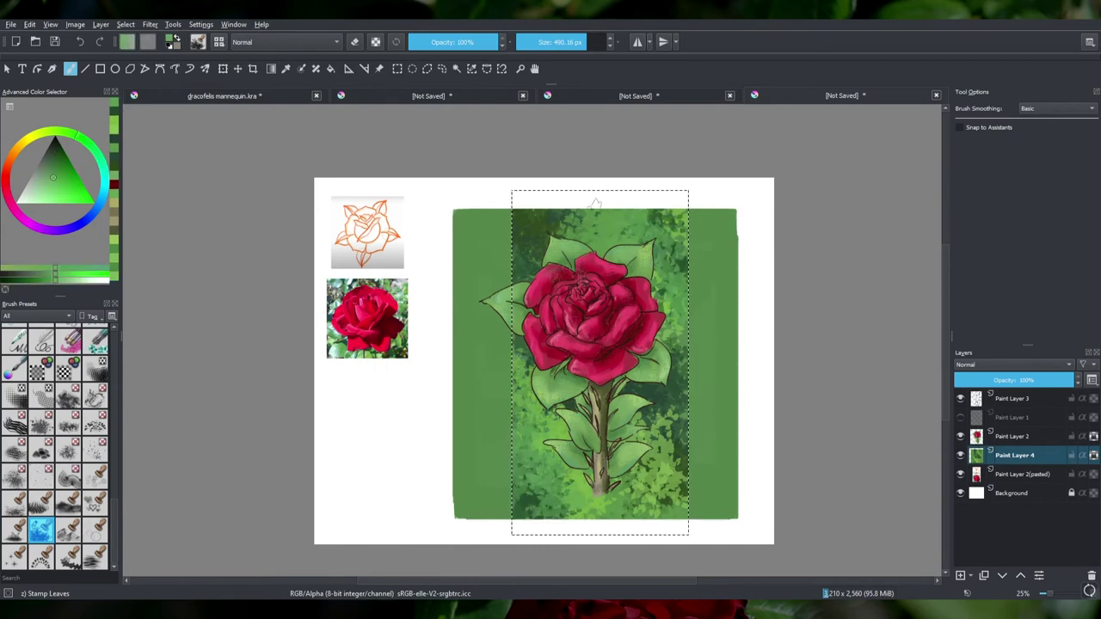
{"action": "left_click", "coordinate": [408, 330], "text": "ctrl"}
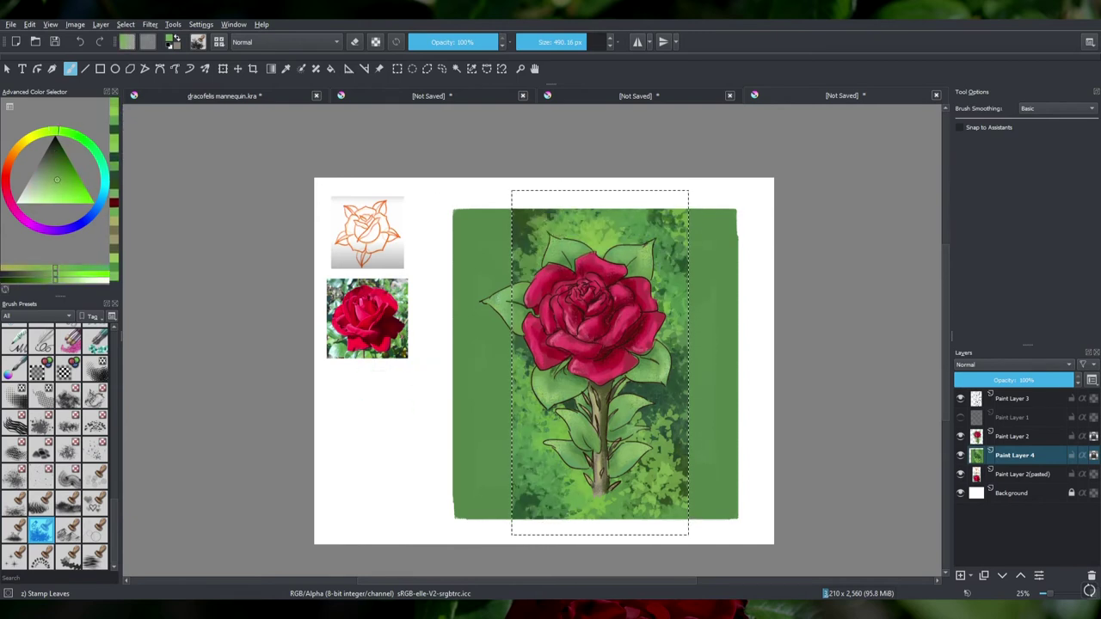
- Invert the selection and fade the backdrop's plain side bands with saturation -40 and lightness 40, readjusting their saturation
{"action": "key", "text": "ctrl+shift+i"}
{"action": "left_click_drag", "start_coordinate": [926, 177], "coordinate": [964, 177]}
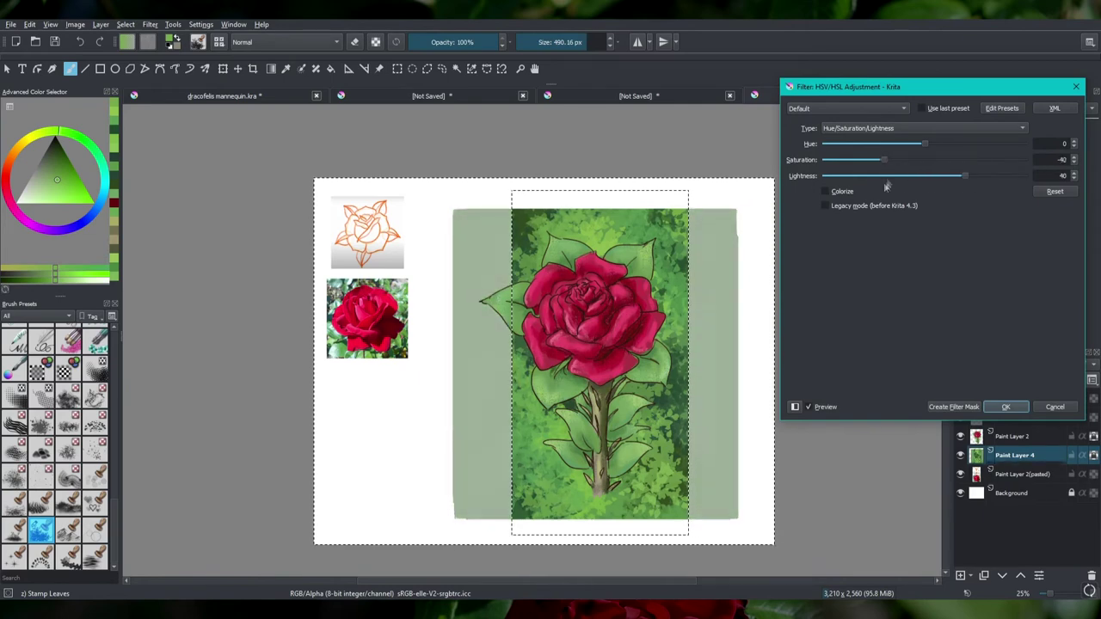
{"action": "key", "text": "Return"}
{"action": "key", "text": "ctrl+u"}
{"action": "mouse_move", "coordinate": [872, 160]}
{"action": "left_mouse_down"}
{"action": "mouse_move", "coordinate": [851, 160]}
{"action": "mouse_move", "coordinate": [929, 160]}
{"action": "left_mouse_up"}
{"action": "key", "text": "Return"}
- Shift the whole backdrop slightly to the left behind the rose
{"action": "key", "text": "ctrl+t"}
{"action": "key", "text": "Return"}
{"action": "left_click", "coordinate": [150, 24]}
{"action": "key", "text": "Escape"}
- Select the backdrop with Contiguous Area Selection and soften its foliage pattern with a blur filter
{"action": "left_click", "coordinate": [456, 69]}
{"action": "left_click", "coordinate": [200, 24]}
{"action": "key", "text": "Escape"}
{"action": "left_click", "coordinate": [758, 366]}
{"action": "left_click", "coordinate": [149, 24]}
{"action": "mouse_move", "coordinate": [172, 76]}
{"action": "left_click", "coordinate": [387, 100]}
{"action": "left_click", "coordinate": [889, 142]}
{"action": "left_click", "coordinate": [986, 410]}
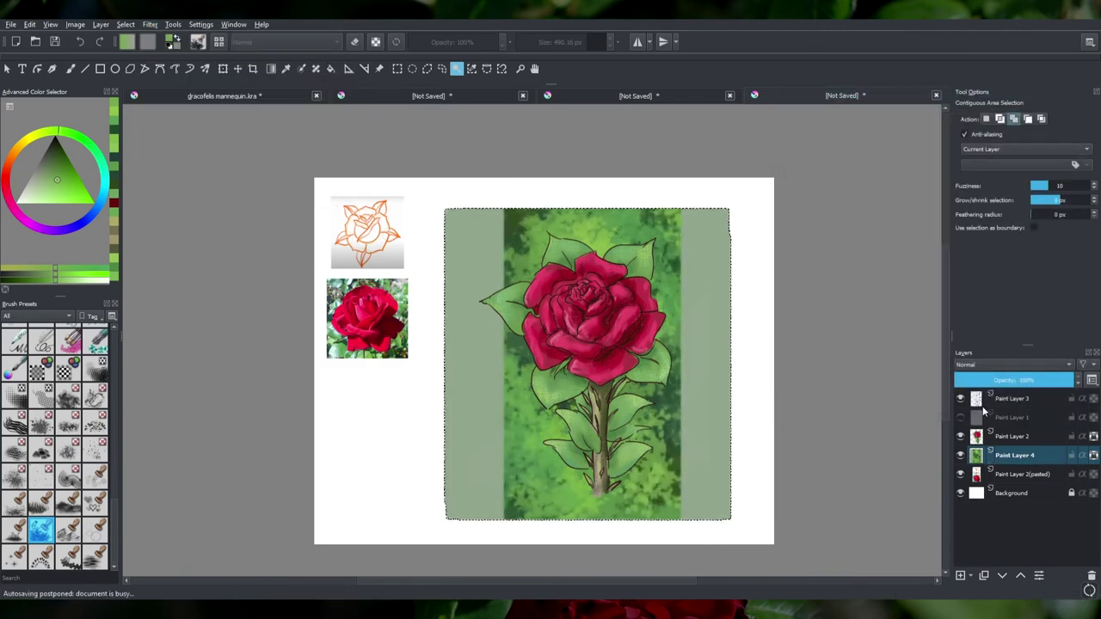
- Rotate the backdrop 90 degrees, fit it behind the rose and shift its hue toward a cooler green
{"action": "key", "text": "ctrl+t"}
{"action": "left_click_drag", "start_coordinate": [952, 276], "coordinate": [935, 277]}
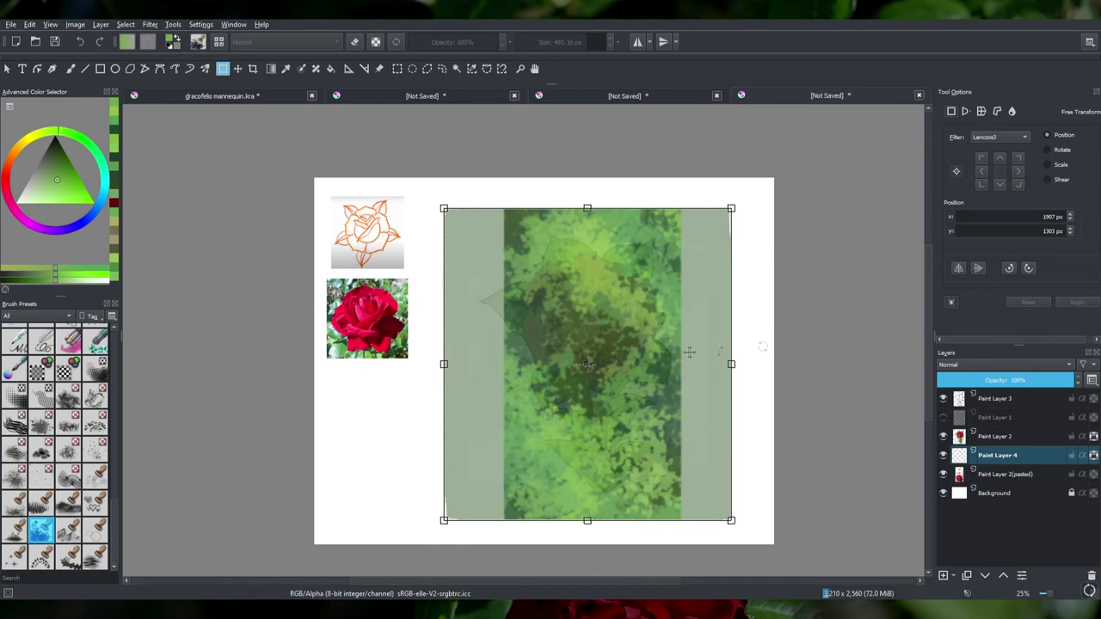
{"action": "left_click", "coordinate": [1027, 271]}
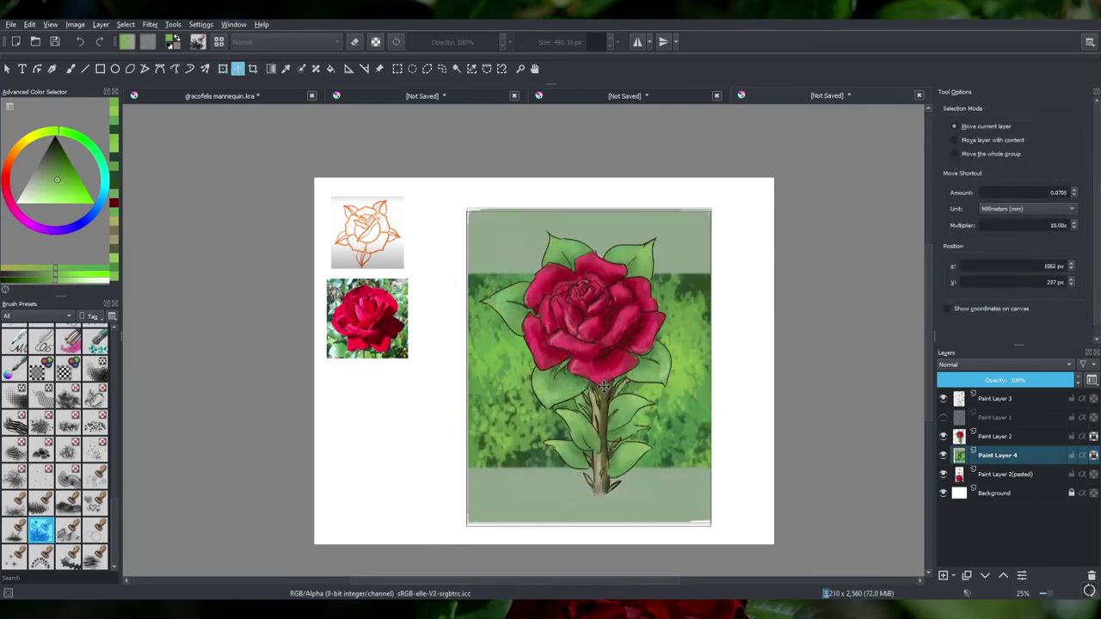
{"action": "key", "text": "ctrl+u"}
{"action": "left_click_drag", "start_coordinate": [925, 144], "coordinate": [936, 146]}
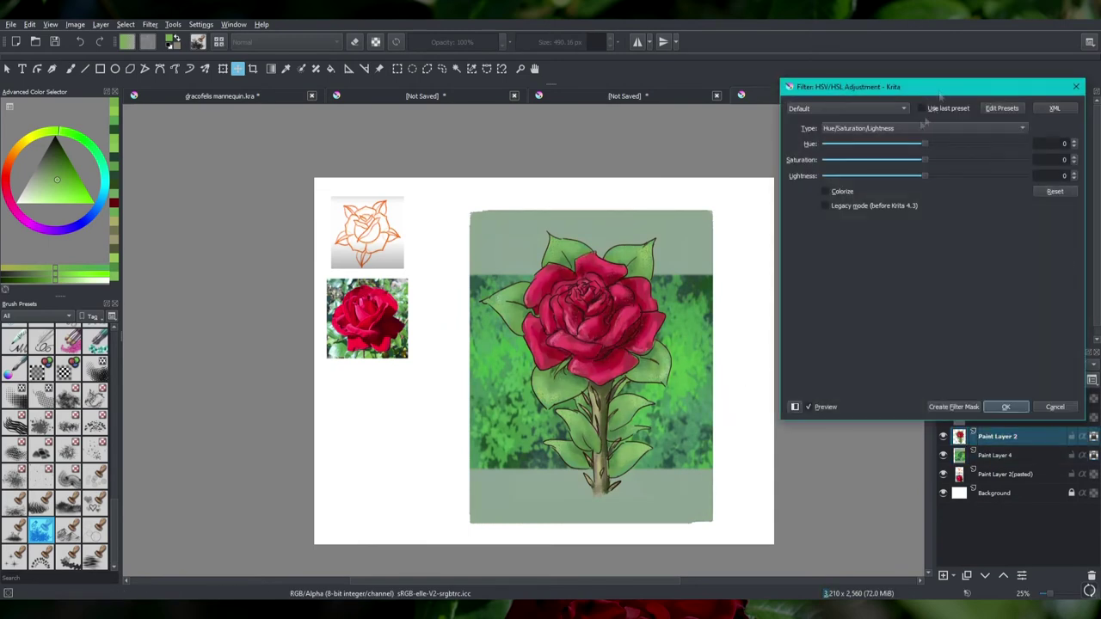
- Color-correct the rose layer with Blue Chroma/Red Chroma/Luma at -15, 9 and -3, and HSL at hue 6, saturation 8, lightness 7
{"action": "left_click", "coordinate": [920, 128]}
{"action": "left_click", "coordinate": [916, 166]}
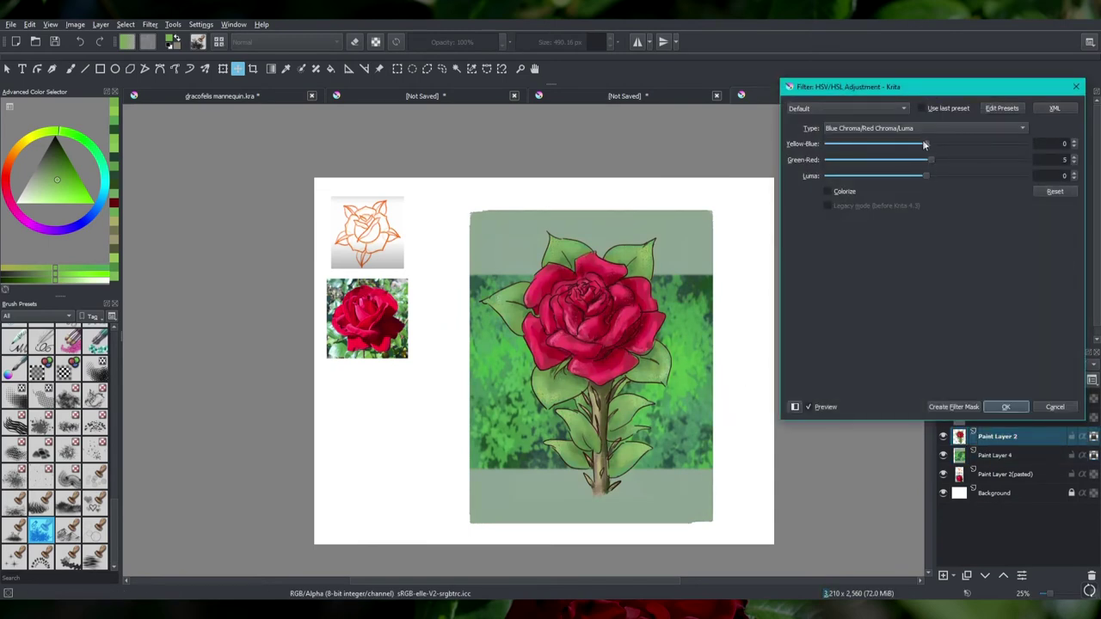
{"action": "left_click", "coordinate": [911, 144]}
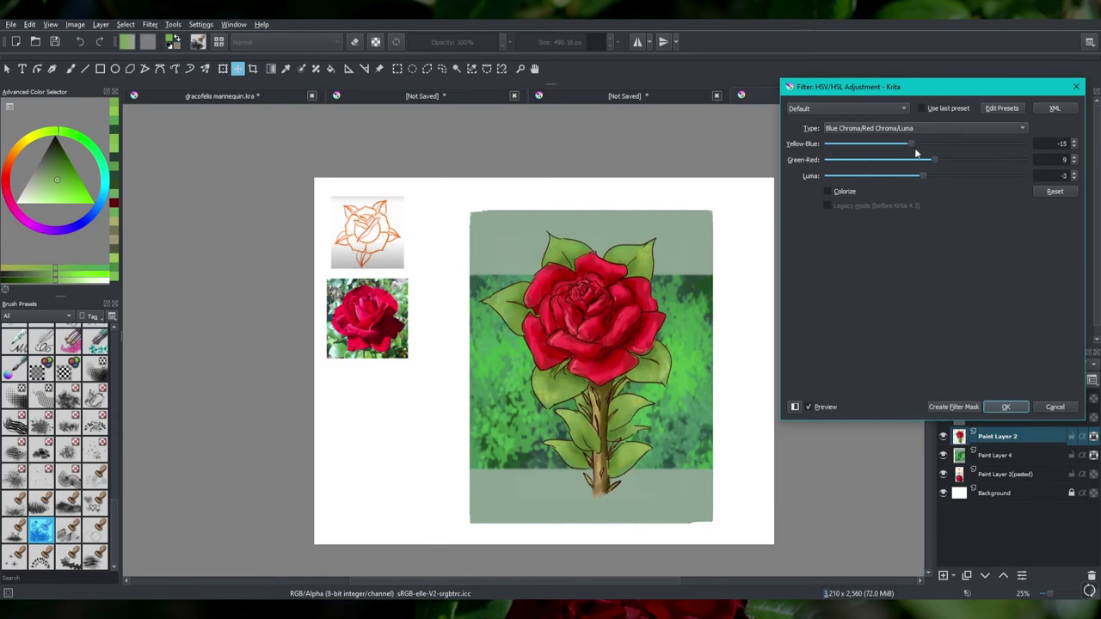
{"action": "mouse_move", "coordinate": [940, 162]}
{"action": "left_mouse_down"}
{"action": "mouse_move", "coordinate": [913, 164]}
{"action": "mouse_move", "coordinate": [934, 162]}
{"action": "left_mouse_up"}
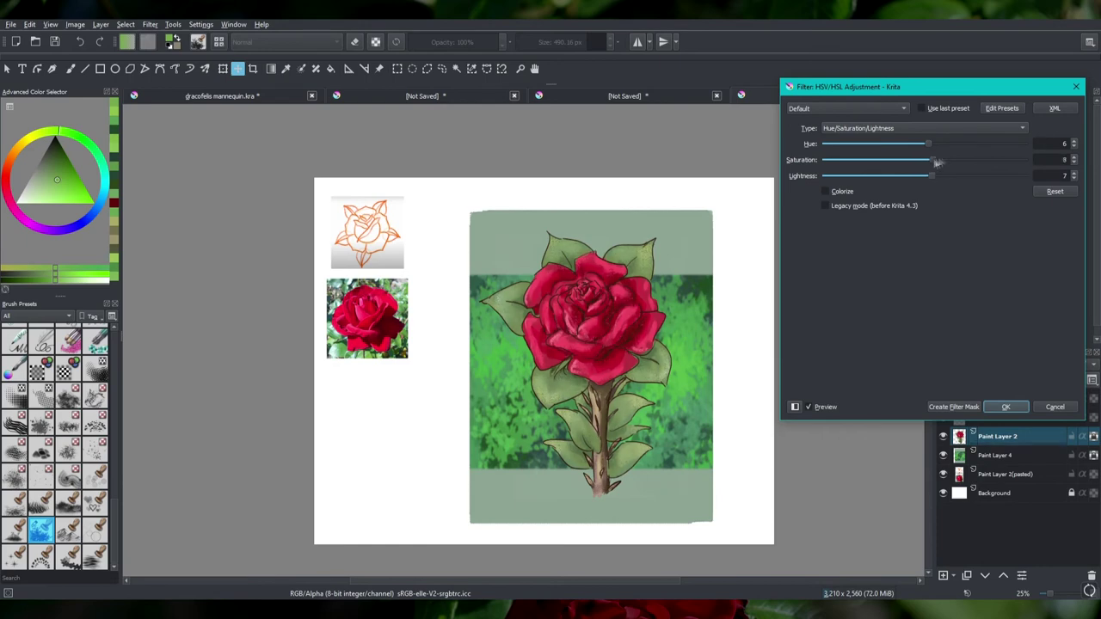
{"action": "left_click", "coordinate": [1005, 407]}
- Try several blending modes, including Easy Burn, and different opacities on the line-art layer
{"action": "key", "text": "ctrl+t"}
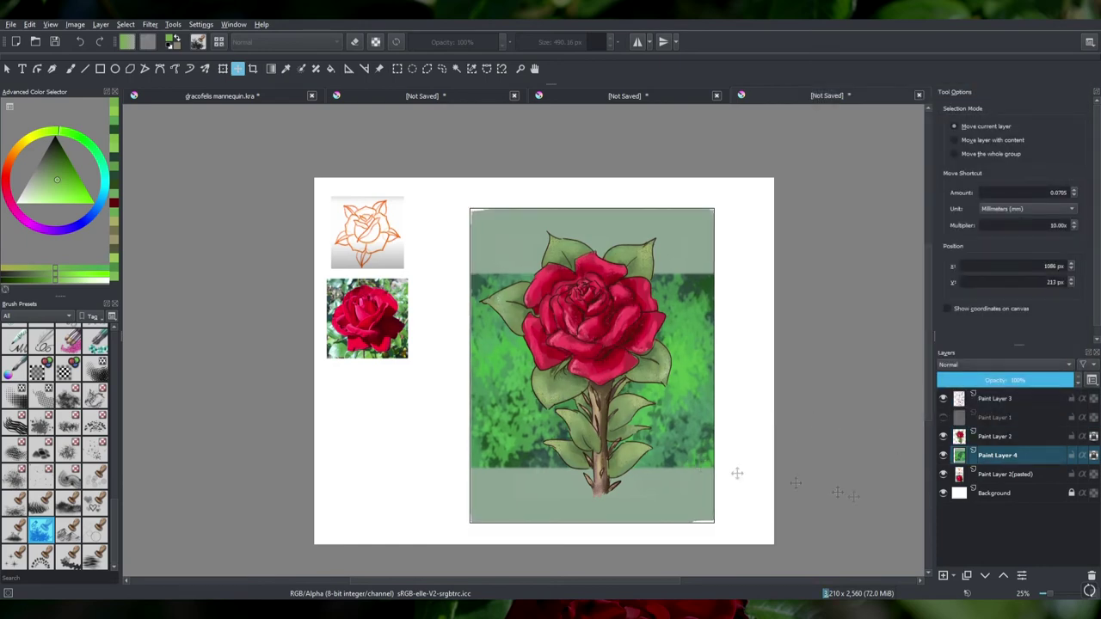
{"action": "left_click", "coordinate": [998, 414]}
{"action": "left_click", "coordinate": [971, 365]}
{"action": "left_click", "coordinate": [970, 377]}
{"action": "left_click", "coordinate": [971, 364]}
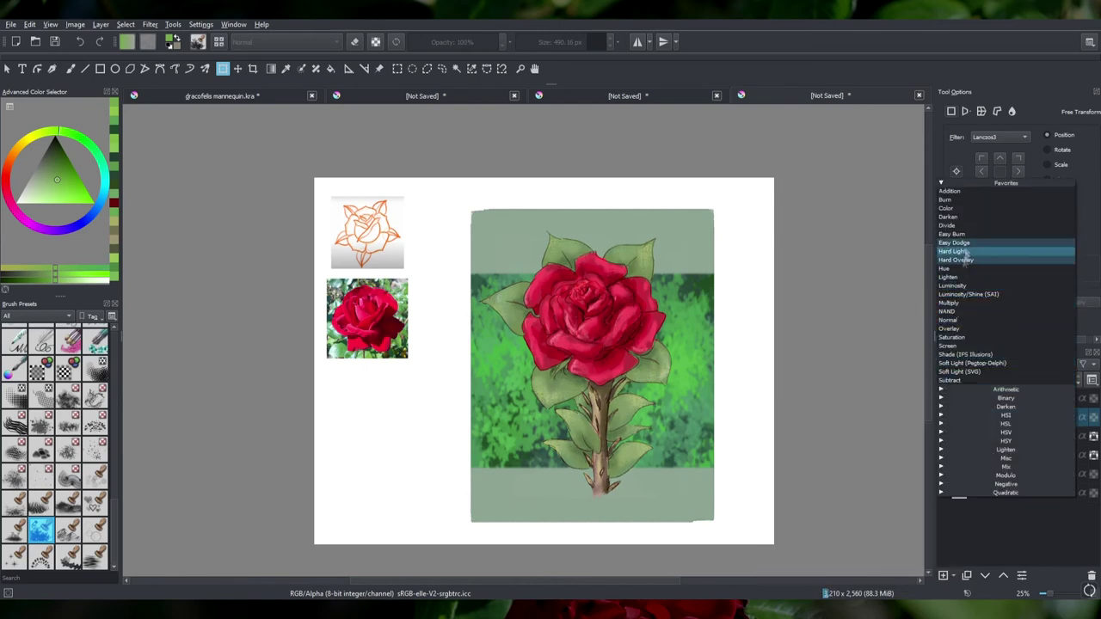
{"action": "left_click", "coordinate": [970, 356]}
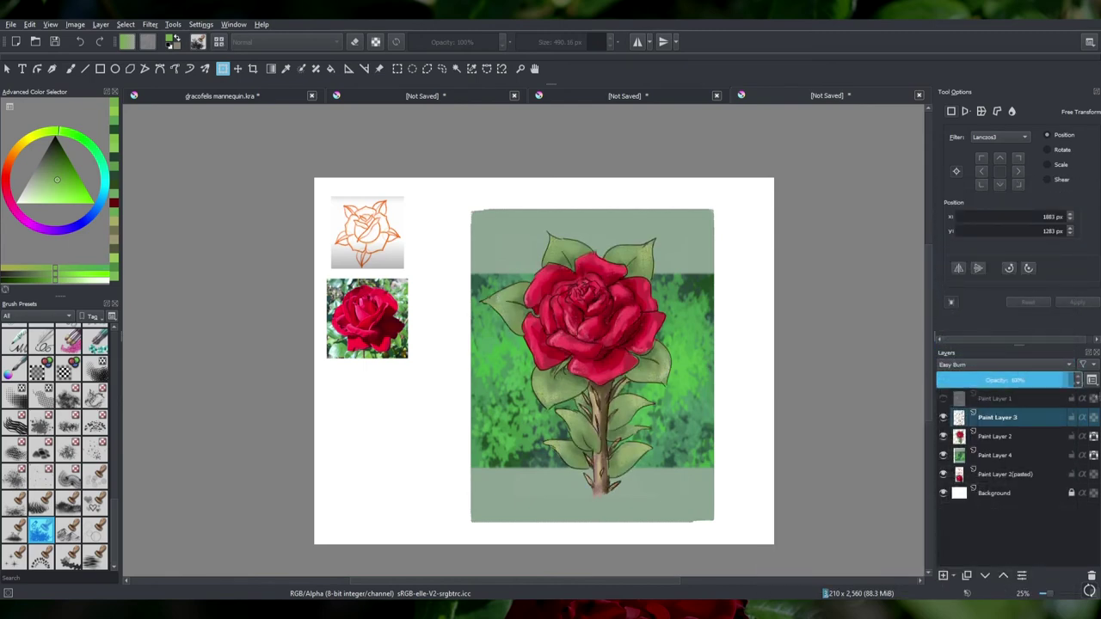
{"action": "left_click", "coordinate": [971, 379]}
{"action": "left_click", "coordinate": [953, 362]}
{"action": "left_click", "coordinate": [1020, 379]}
{"action": "left_click_drag", "start_coordinate": [1021, 379], "coordinate": [1080, 398]}
{"action": "left_click", "coordinate": [1046, 368]}
{"action": "key", "text": "Escape"}
{"action": "scroll", "coordinate": [577, 352], "scroll_direction": "up", "scroll_amount": 2}
{"action": "key", "text": "ctrl+u"}
{"action": "mouse_move", "coordinate": [925, 161]}
{"action": "left_mouse_down"}
{"action": "mouse_move", "coordinate": [970, 169]}
{"action": "mouse_move", "coordinate": [935, 186]}
{"action": "mouse_move", "coordinate": [900, 162]}
{"action": "mouse_move", "coordinate": [920, 150]}
{"action": "left_mouse_up"}
{"action": "left_click", "coordinate": [1050, 411]}
{"action": "scroll", "coordinate": [647, 300], "scroll_direction": "down", "scroll_amount": 1}
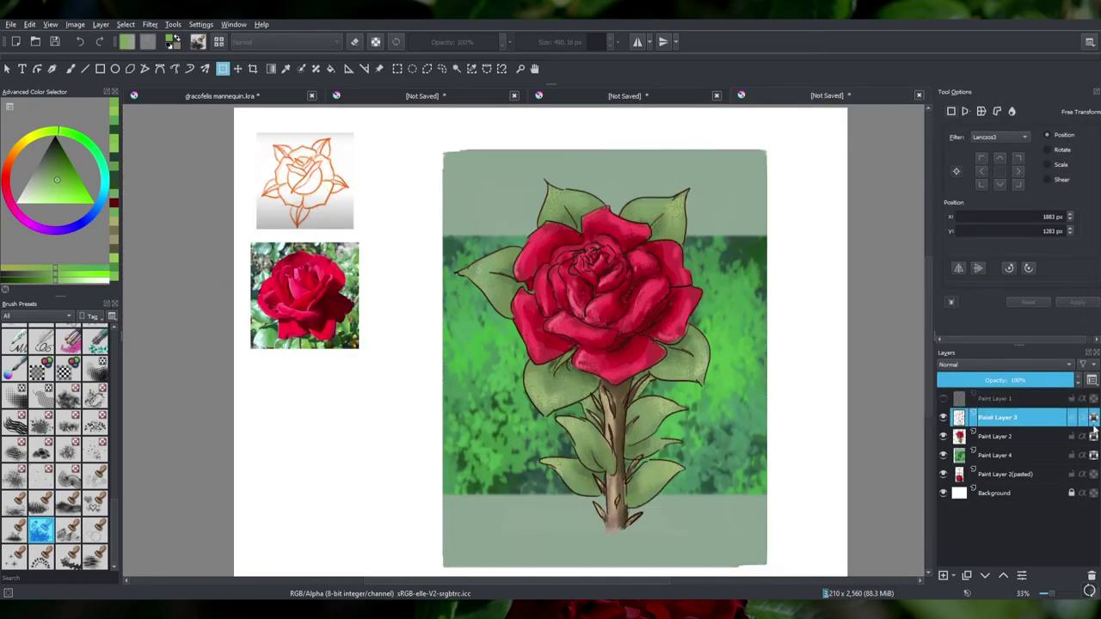
- Paint a sampled rose red over all the petals on a new Color-mode layer above the line art
{"action": "left_click", "coordinate": [1045, 368]}
{"action": "left_click", "coordinate": [946, 251]}
{"action": "key", "text": "b"}
{"action": "left_click", "coordinate": [559, 275], "text": "ctrl"}
{"action": "scroll", "coordinate": [56, 447], "scroll_direction": "up", "scroll_amount": 3}
{"action": "scroll", "coordinate": [115, 385], "scroll_direction": "up", "scroll_amount": 2}
{"action": "left_click", "coordinate": [13, 361]}
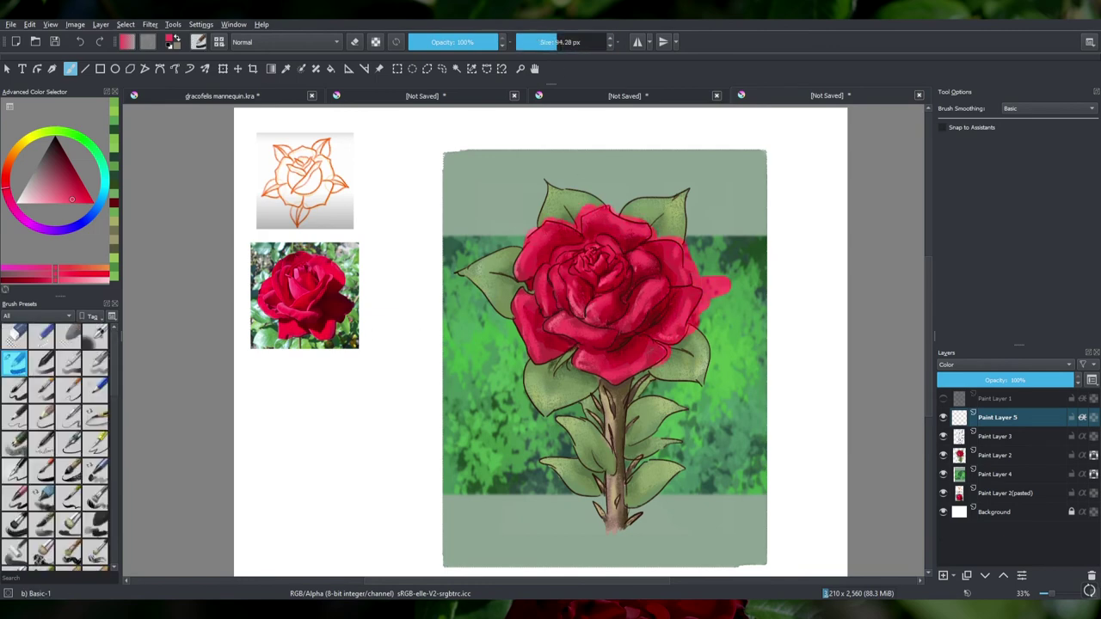
{"action": "left_click", "coordinate": [942, 455]}
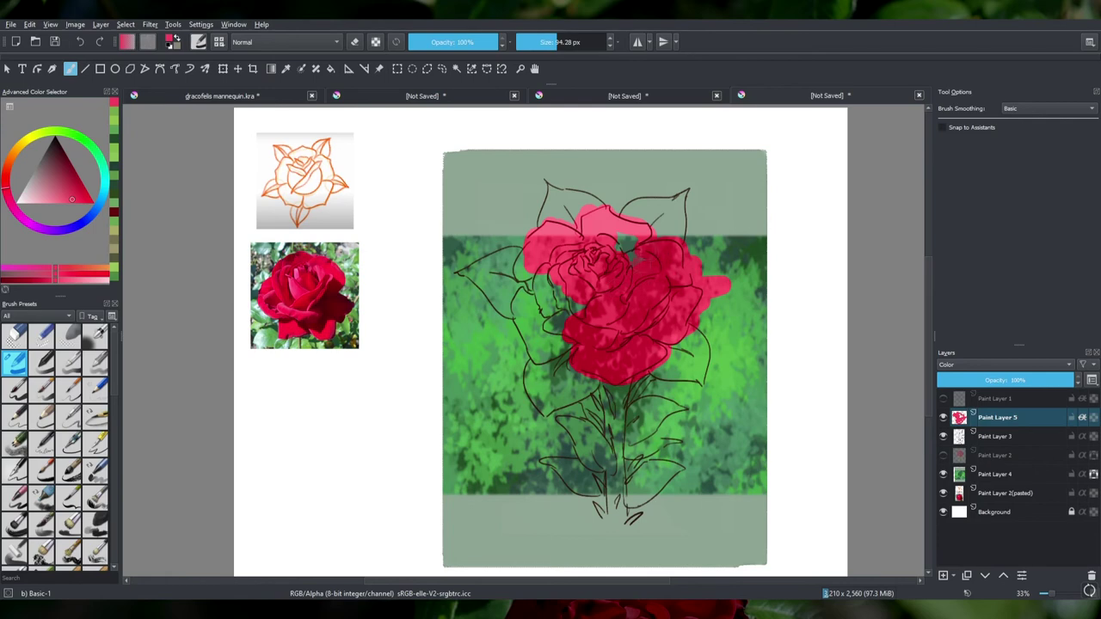
{"action": "left_click_drag", "start_coordinate": [526, 251], "coordinate": [522, 301]}
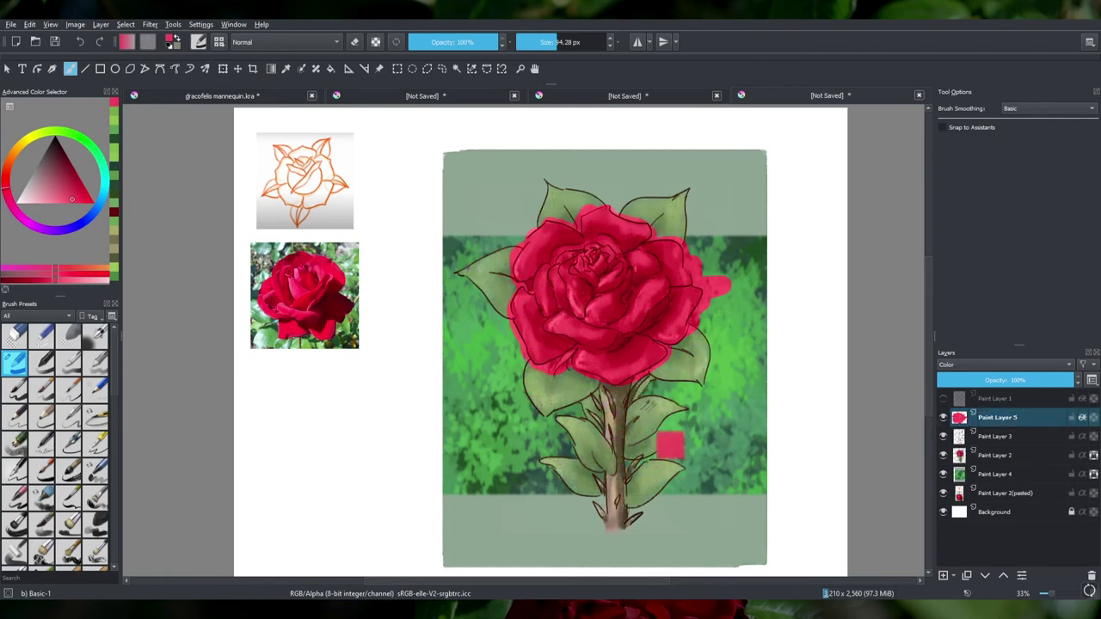
- Paint sampled green over the leaves and brown over the stem on the Color-mode layer
{"action": "left_click", "coordinate": [653, 443], "text": "ctrl"}
{"action": "left_click_drag", "start_coordinate": [609, 387], "coordinate": [606, 456]}
{"action": "left_click_drag", "start_coordinate": [612, 392], "coordinate": [626, 507]}
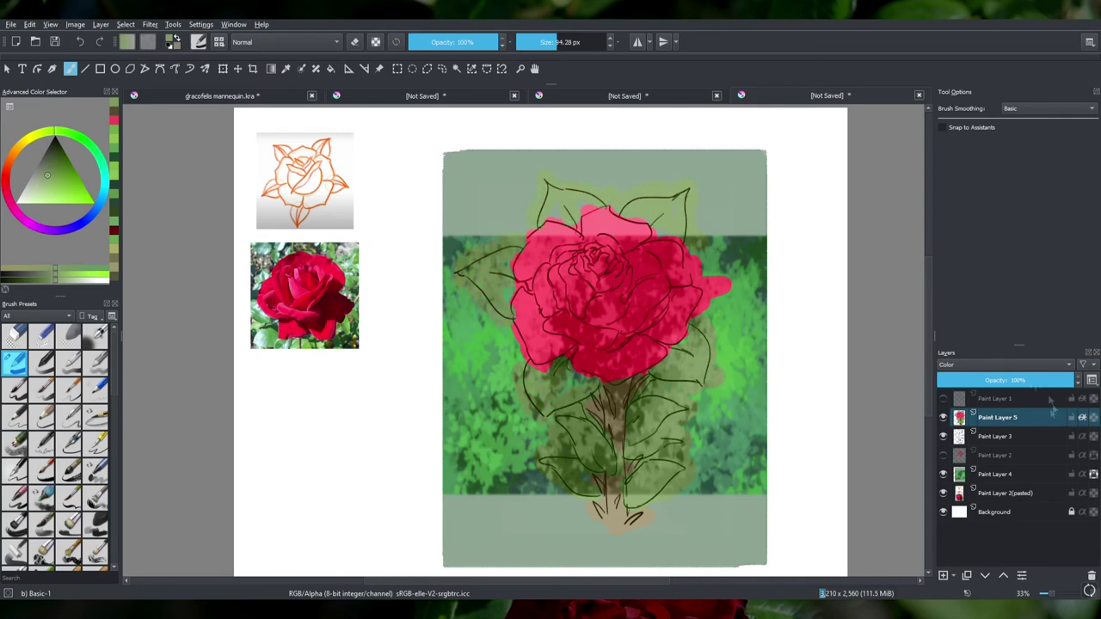
{"action": "left_click", "coordinate": [943, 455]}
- Adjust the hue, saturation and lightness of the line-art layer
{"action": "left_click", "coordinate": [997, 436]}
{"action": "key", "text": "ctrl+u"}
{"action": "left_click", "coordinate": [1006, 407]}
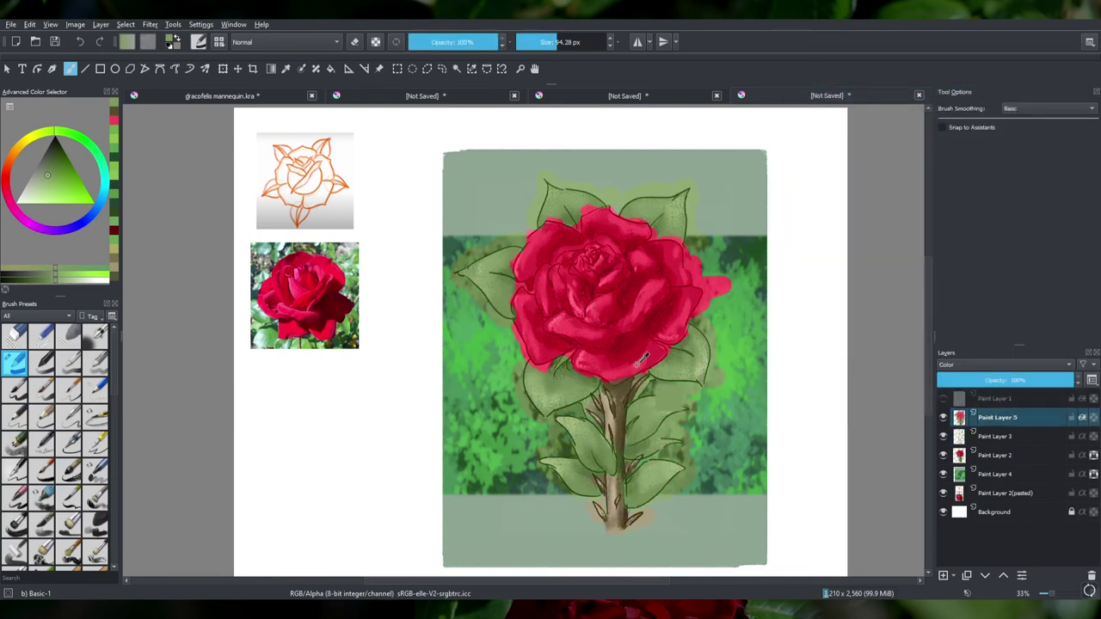
- Try a Levels adjustment on the line-art layer with input levels 62 to 254 and output levels 52 to 106
{"action": "key", "text": "ctrl+l"}
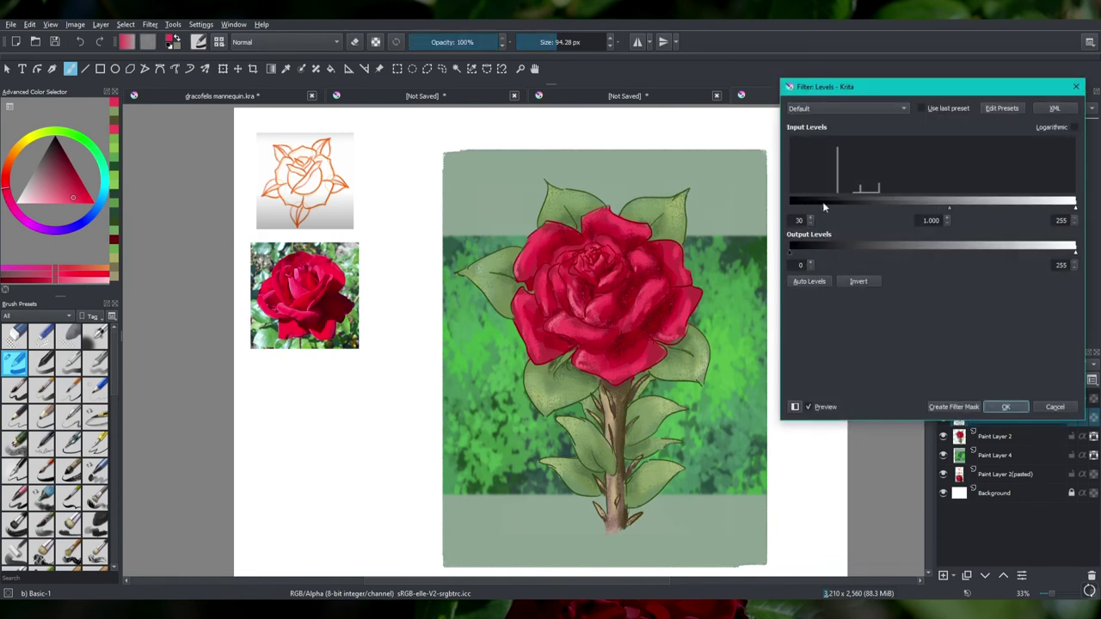
{"action": "left_click_drag", "start_coordinate": [836, 251], "coordinate": [828, 254]}
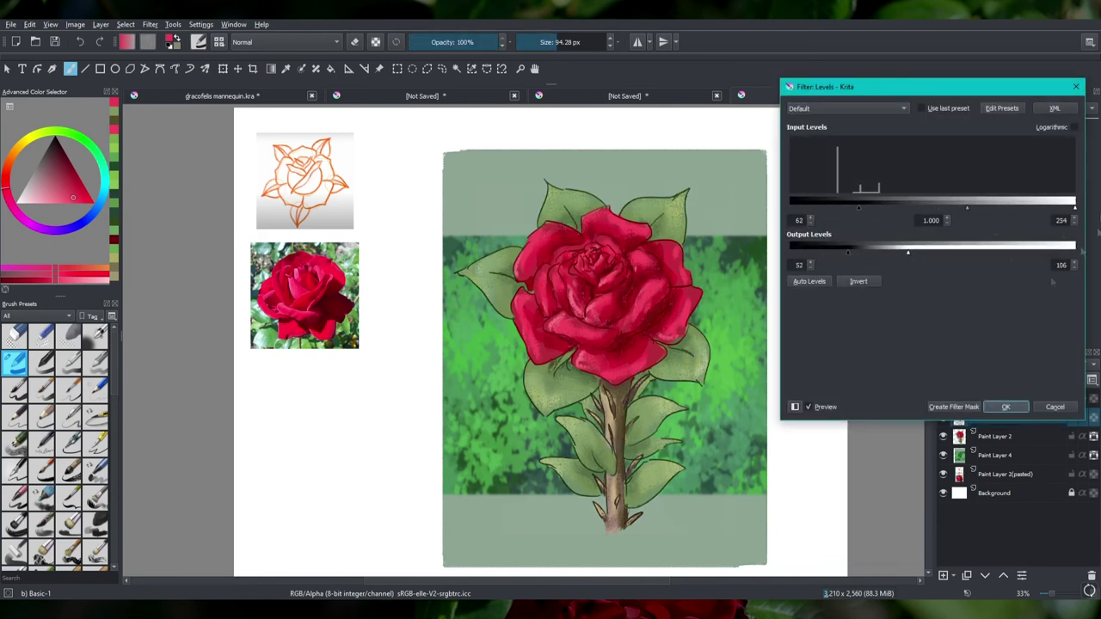
{"action": "left_click", "coordinate": [1055, 406]}
- Apply Levels to the rose layer, raising the output black point slightly and lowering the output white point
{"action": "left_click", "coordinate": [997, 436]}
{"action": "key", "text": "ctrl+l"}
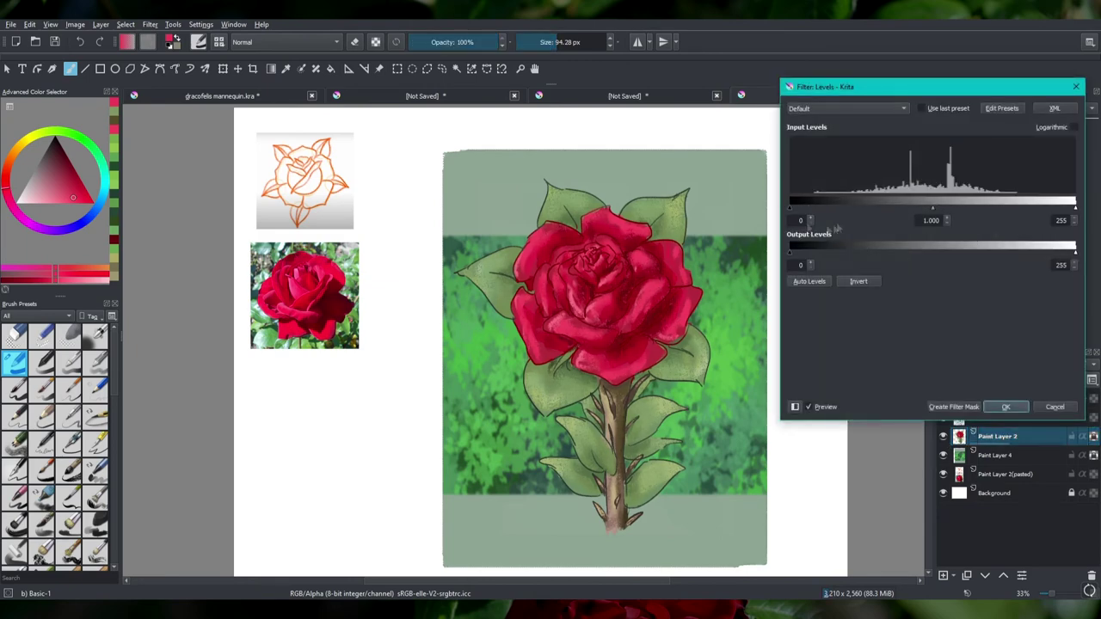
{"action": "left_click_drag", "start_coordinate": [791, 251], "coordinate": [813, 251]}
{"action": "left_click_drag", "start_coordinate": [1074, 251], "coordinate": [1047, 254]}
{"action": "left_click", "coordinate": [1005, 407]}
- Cover the petals with greyish pink on a new layer below the line art and soften its edges with Blender Blur
{"action": "key", "text": "Insert"}
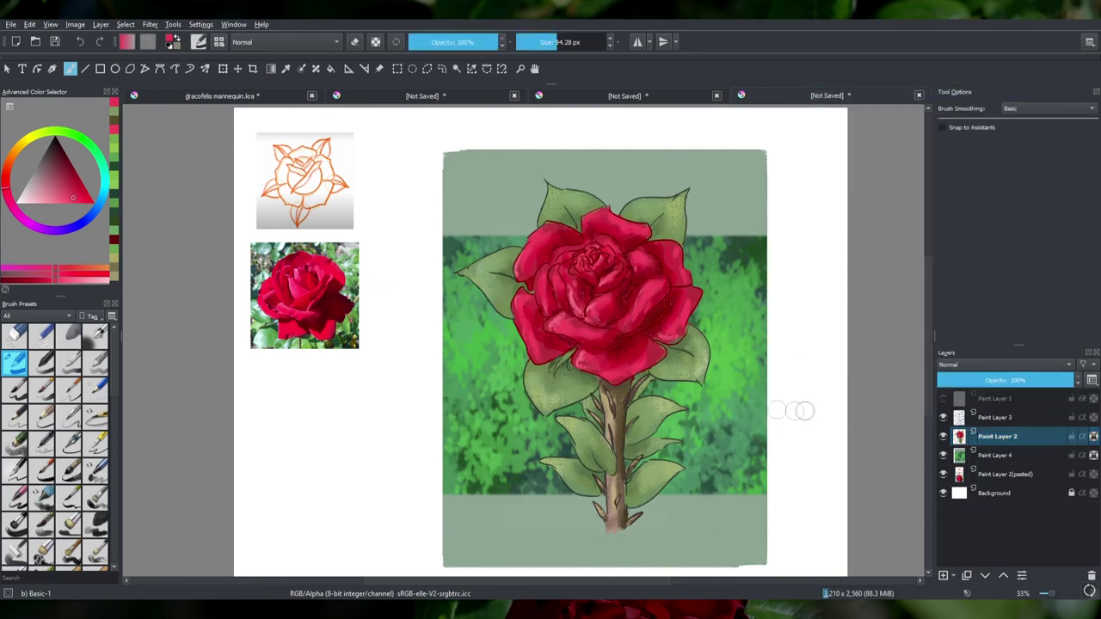
{"action": "scroll", "coordinate": [585, 314], "scroll_direction": "up", "scroll_amount": 1}
{"action": "mouse_move", "coordinate": [522, 320]}
{"action": "left_mouse_down"}
{"action": "mouse_move", "coordinate": [645, 322]}
{"action": "mouse_move", "coordinate": [671, 245]}
{"action": "mouse_move", "coordinate": [507, 233]}
{"action": "mouse_move", "coordinate": [529, 185]}
{"action": "mouse_move", "coordinate": [624, 185]}
{"action": "mouse_move", "coordinate": [653, 172]}
{"action": "mouse_move", "coordinate": [735, 231]}
{"action": "left_mouse_up"}
{"action": "mouse_move", "coordinate": [576, 365]}
{"action": "left_mouse_down"}
{"action": "mouse_move", "coordinate": [688, 387]}
{"action": "mouse_move", "coordinate": [748, 292]}
{"action": "left_mouse_up"}
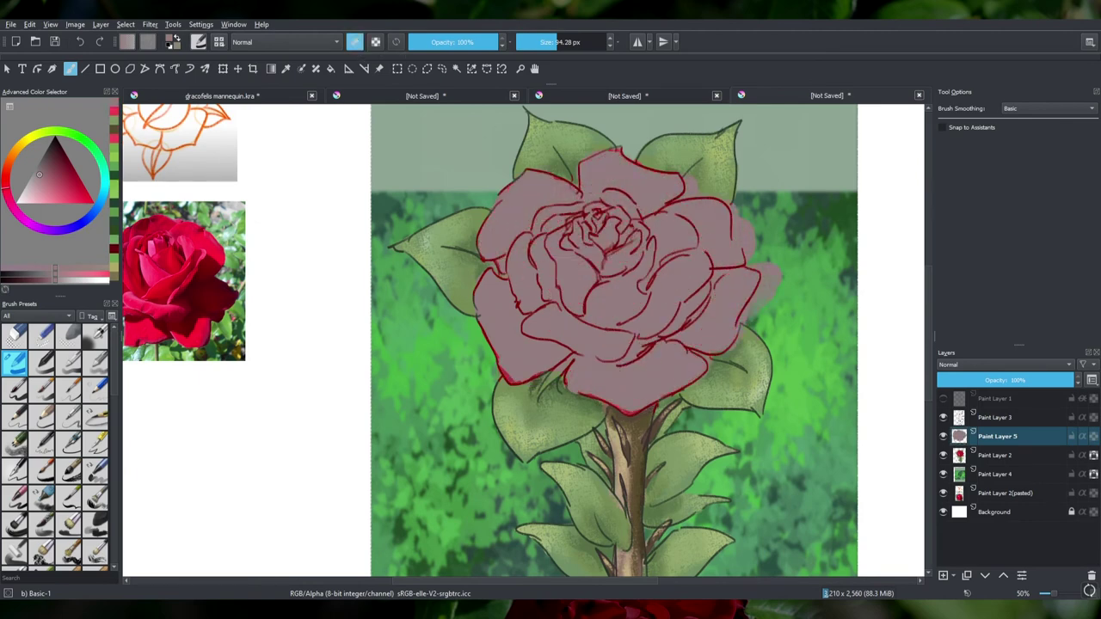
{"action": "scroll", "coordinate": [60, 429], "scroll_direction": "down", "scroll_amount": 5}
{"action": "left_click", "coordinate": [95, 495]}
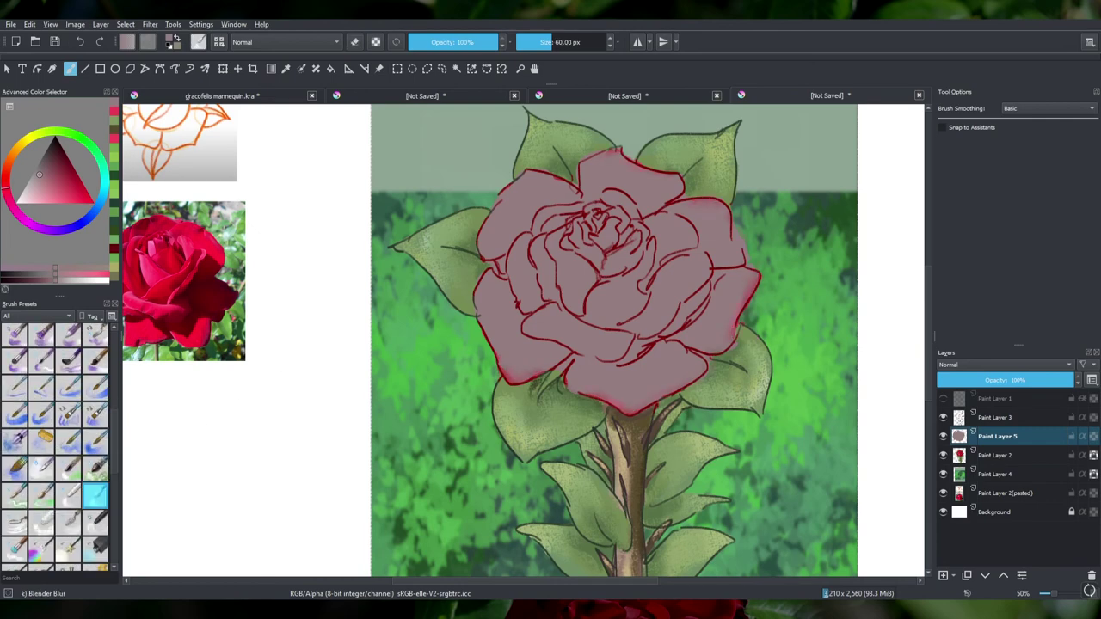
- Compare blending modes including Saturation on the greyish-pink overlay and settle on Luminosity at 20% opacity
{"action": "left_click", "coordinate": [974, 366]}
{"action": "left_click", "coordinate": [978, 382]}
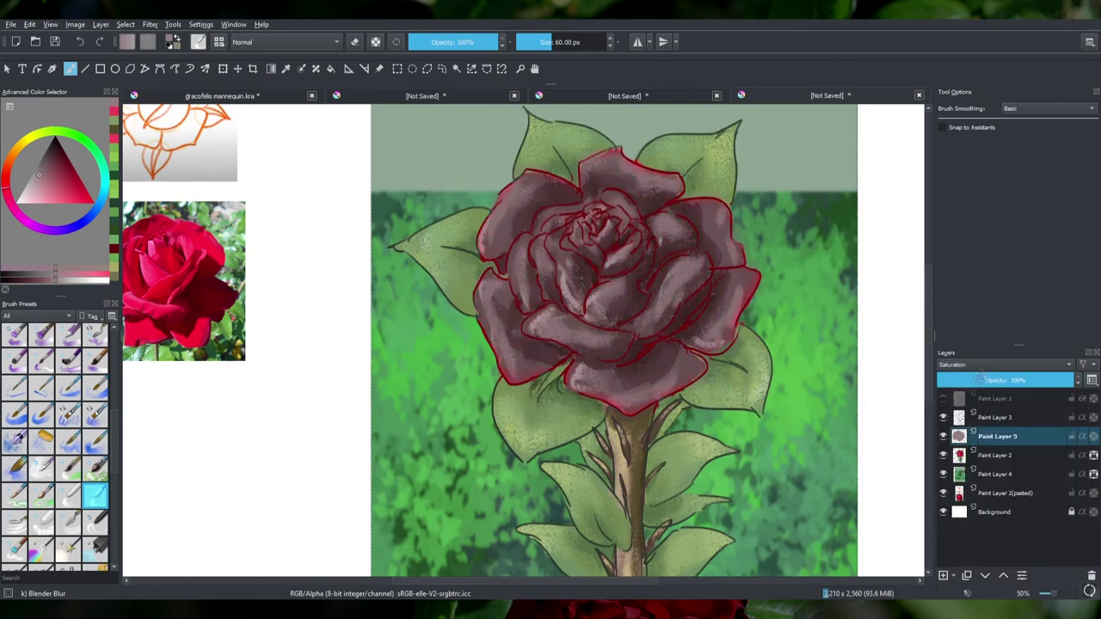
{"action": "left_click", "coordinate": [1001, 365]}
{"action": "left_click", "coordinate": [980, 381]}
{"action": "left_click", "coordinate": [1005, 380]}
{"action": "left_click", "coordinate": [997, 364]}
{"action": "left_click", "coordinate": [971, 370]}
{"action": "left_click", "coordinate": [958, 367]}
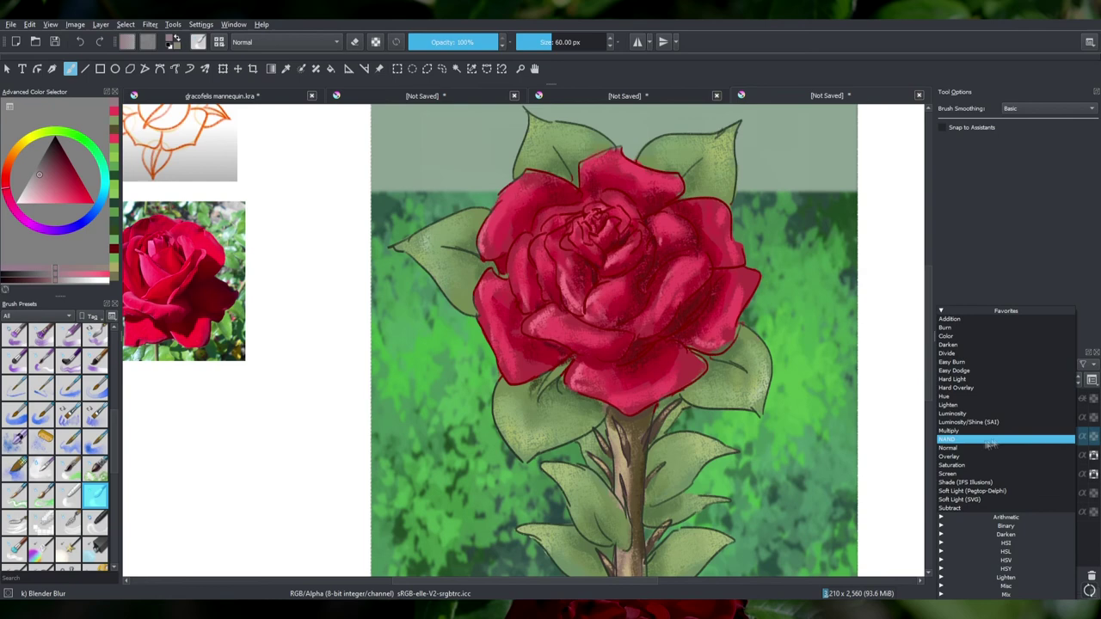
{"action": "left_click", "coordinate": [952, 412]}
{"action": "left_click_drag", "start_coordinate": [1006, 380], "coordinate": [987, 384]}
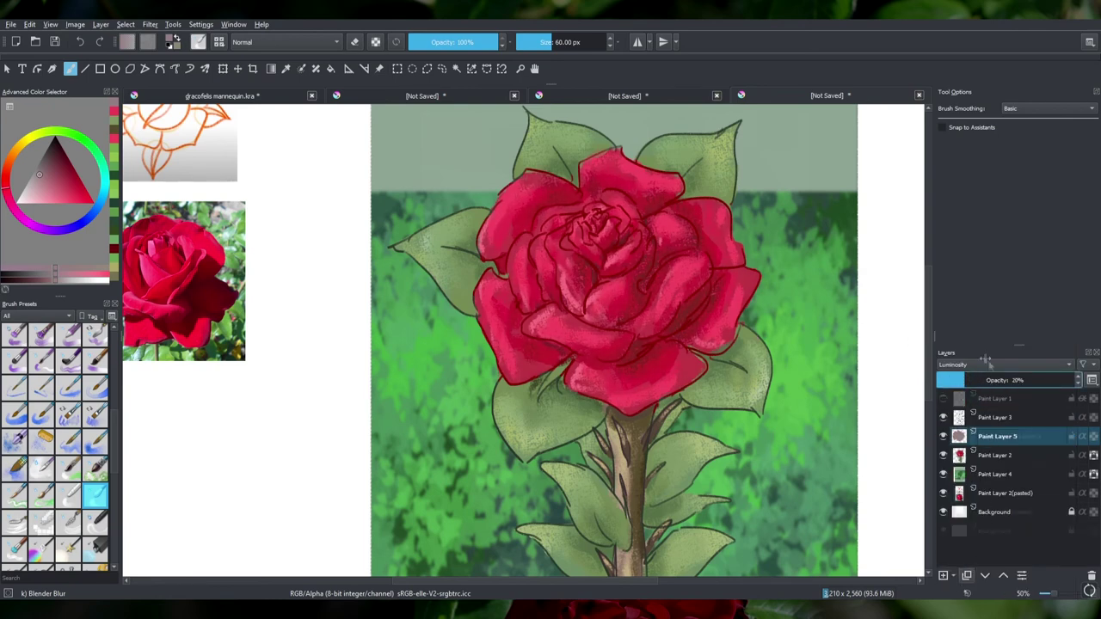
- Duplicate the greyish-pink overlay and set the copy to Saturation at 16% opacity
{"action": "key", "text": "ctrl+j"}
{"action": "left_click", "coordinate": [997, 364]}
{"action": "left_click", "coordinate": [989, 287]}
{"action": "left_click_drag", "start_coordinate": [973, 380], "coordinate": [966, 380]}
{"action": "left_click", "coordinate": [998, 365]}
{"action": "left_click", "coordinate": [981, 473]}
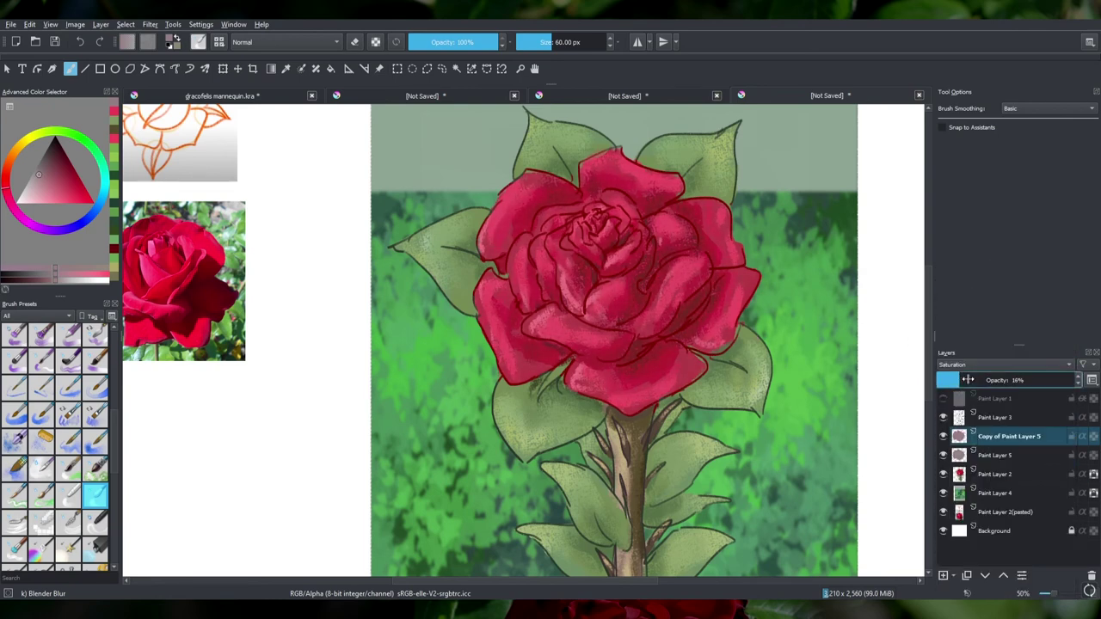
- Erase parts of the Saturation copy with Wet Paint, then paint crimson areas on another copy set to 73% opacity
{"action": "left_click", "coordinate": [14, 361]}
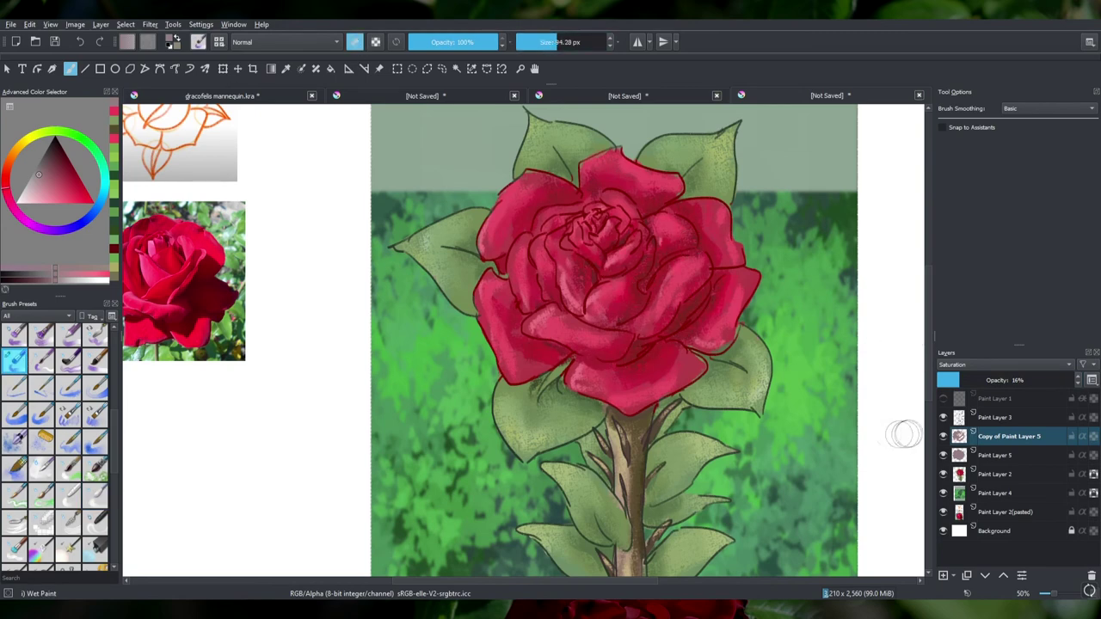
{"action": "left_click", "coordinate": [767, 411], "text": "ctrl"}
{"action": "key", "text": "ctrl+j"}
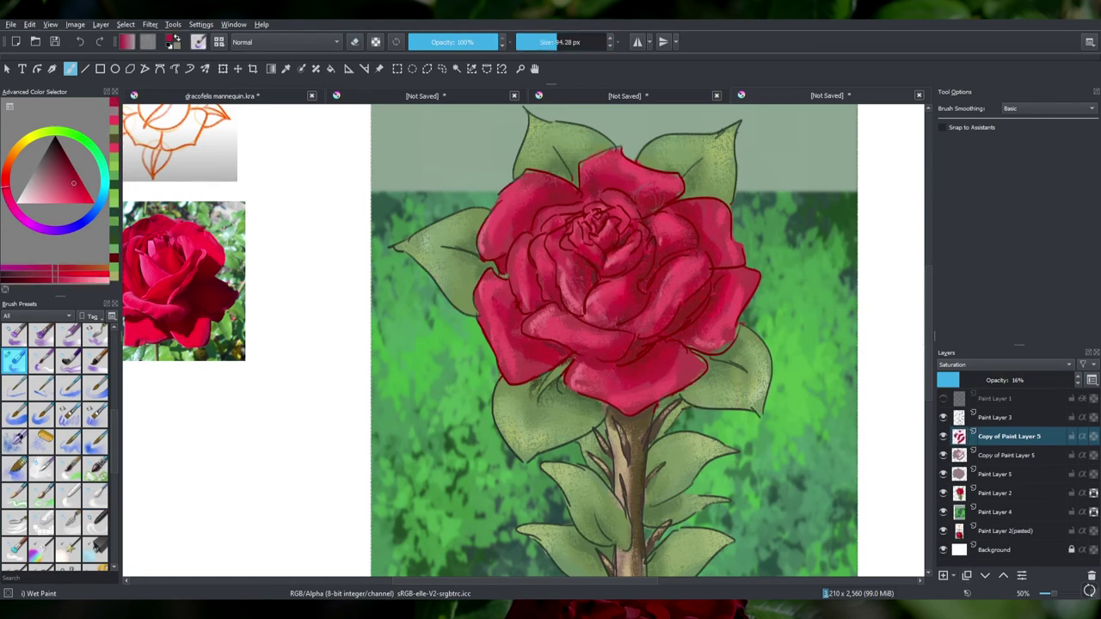
{"action": "left_click_drag", "start_coordinate": [981, 380], "coordinate": [1039, 396]}
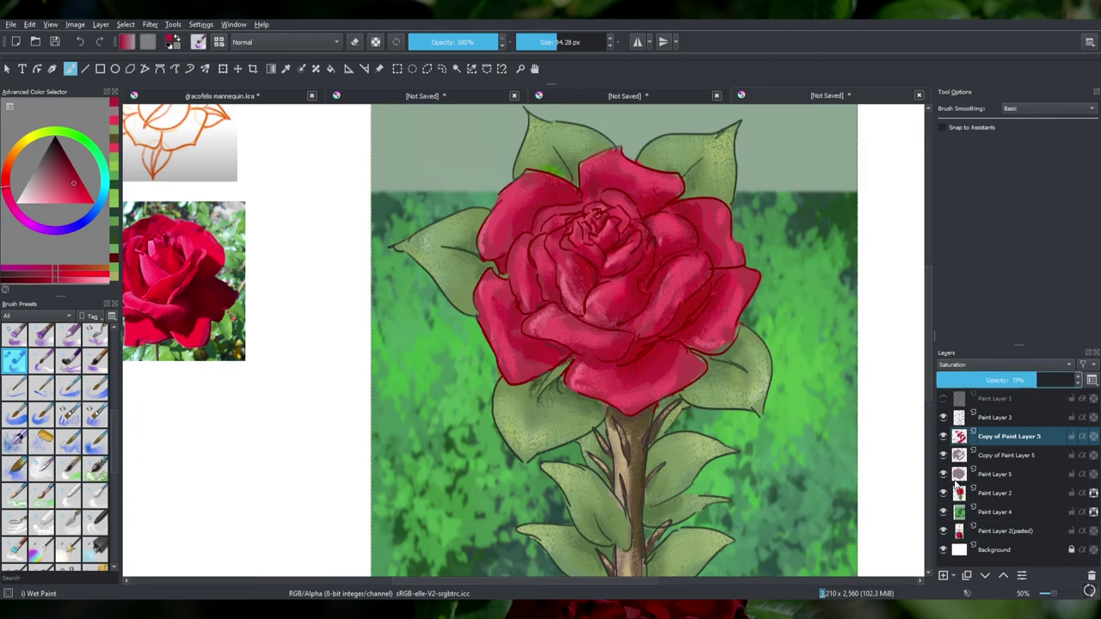
- Lower the Luminosity overlay to 14% opacity and paint light-pink petal highlights on a new Luminosity/Shine (SAI) layer at 46%
{"action": "key", "text": "minus"}
{"action": "left_click", "coordinate": [959, 476]}
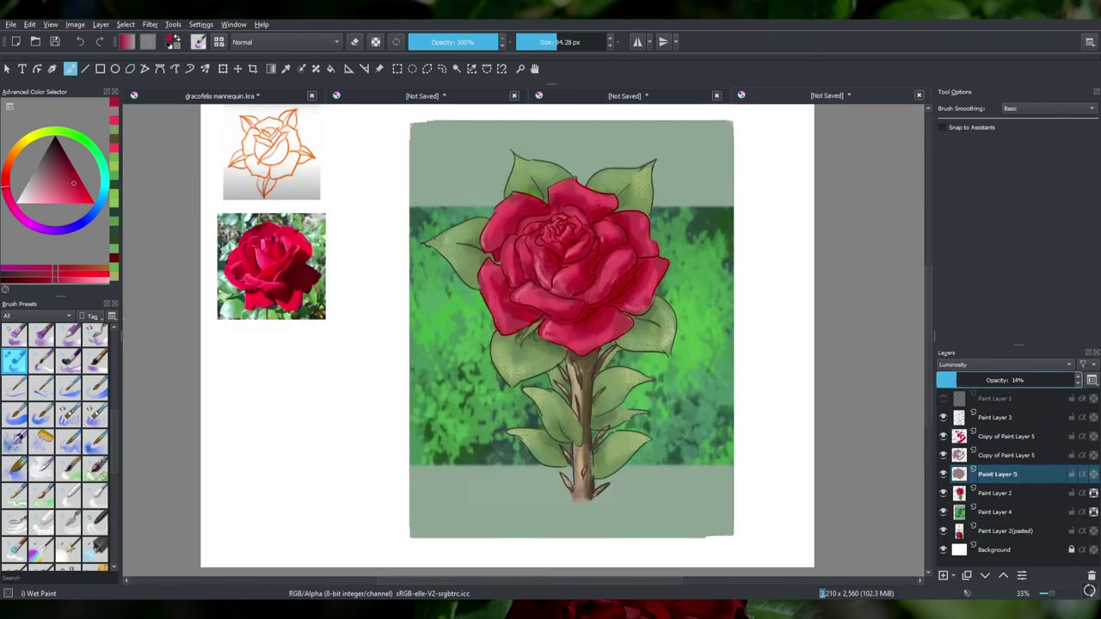
{"action": "left_click", "coordinate": [36, 196]}
{"action": "left_click", "coordinate": [1002, 436]}
{"action": "key", "text": "Insert"}
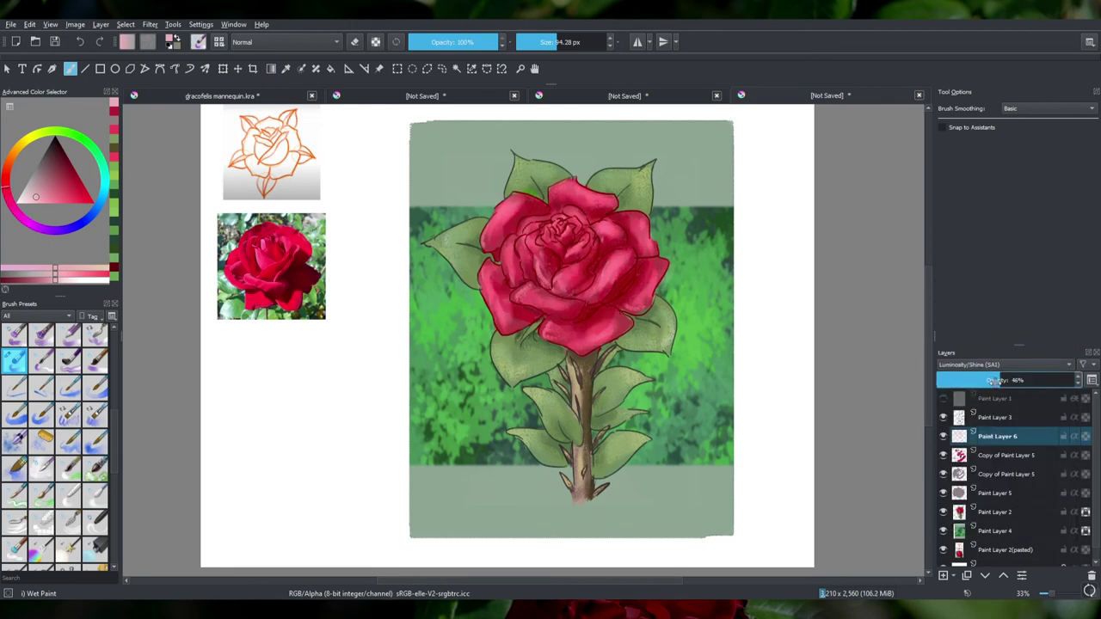
{"action": "key", "text": "ctrl+u"}
{"action": "key", "text": "Escape"}
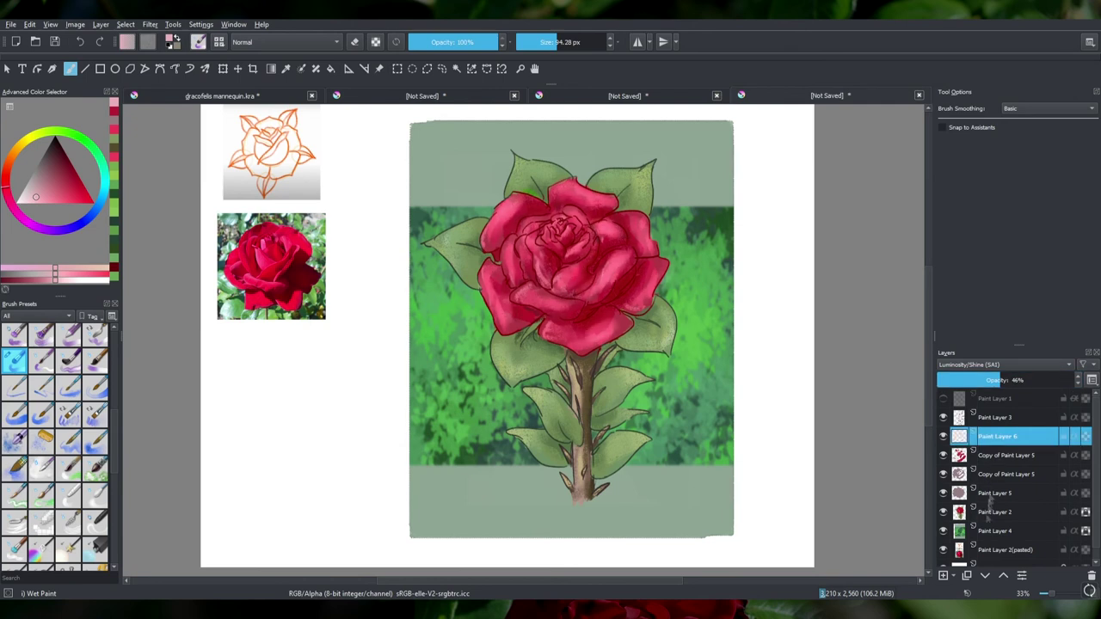
- Recolor a duplicate of the Luminosity overlay with bright red sampled from the photo and change its blending mode and opacity
{"action": "left_click", "coordinate": [997, 492]}
{"action": "left_click", "coordinate": [271, 263], "text": "ctrl"}
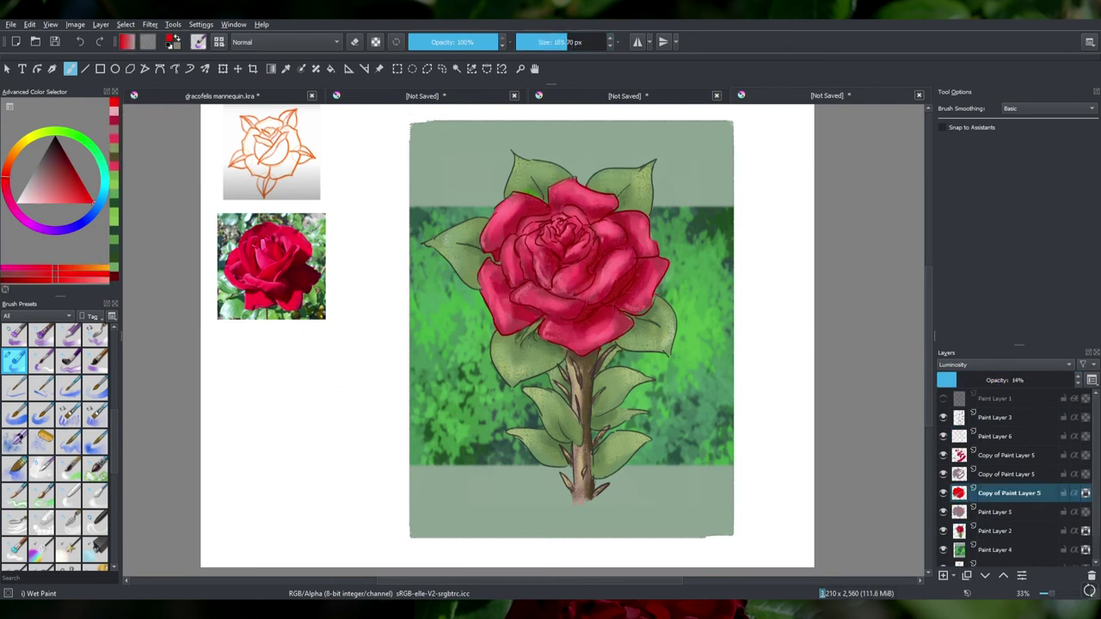
{"action": "left_click", "coordinate": [997, 365]}
{"action": "left_click", "coordinate": [971, 284]}
{"action": "left_click", "coordinate": [962, 380]}
- Lighten the green foliage backdrop layer with the HSV/HSL adjustment
{"action": "scroll", "coordinate": [991, 414], "scroll_direction": "down", "scroll_amount": 1}
{"action": "left_click", "coordinate": [999, 519]}
{"action": "key", "text": "ctrl+u"}
{"action": "mouse_move", "coordinate": [926, 176]}
{"action": "left_mouse_down"}
{"action": "mouse_move", "coordinate": [1018, 187]}
{"action": "mouse_move", "coordinate": [909, 160]}
{"action": "mouse_move", "coordinate": [949, 176]}
{"action": "left_mouse_up"}
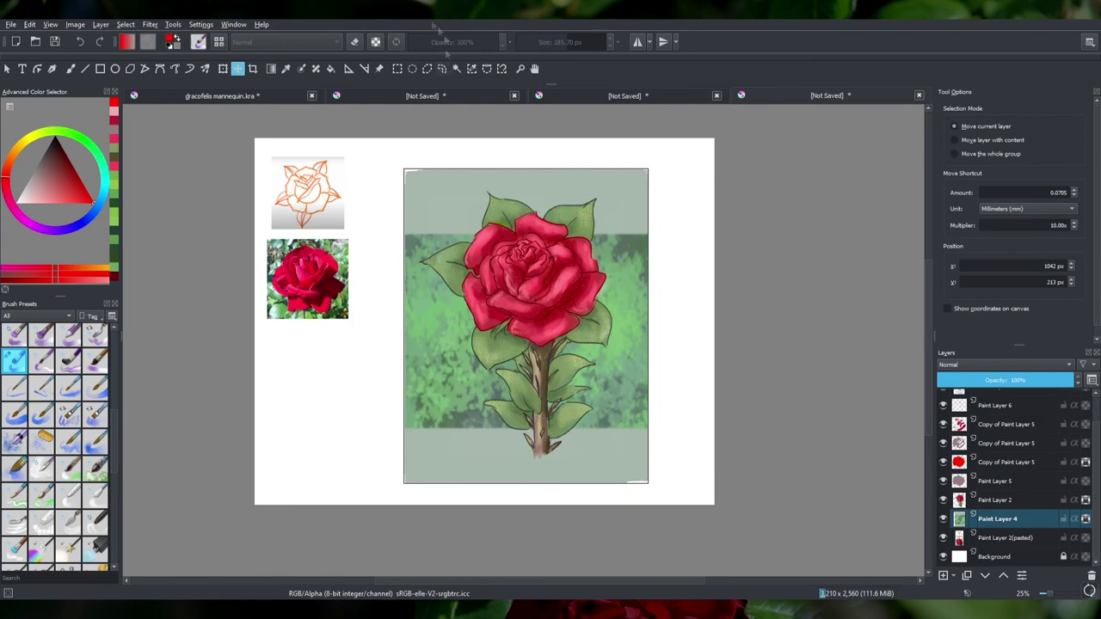
- Select the rectangular rose artwork without the references, copy it merged and paste it into a new image
{"action": "key", "text": "ctrl+r"}
{"action": "left_click_drag", "start_coordinate": [406, 172], "coordinate": [650, 483]}
{"action": "scroll", "coordinate": [1009, 435], "scroll_direction": "up", "scroll_amount": 1}
{"action": "left_click", "coordinate": [997, 454], "text": "shift"}
{"action": "key", "text": "ctrl+e"}
{"action": "left_click", "coordinate": [997, 417]}
{"action": "key", "text": "ctrl+shift+c"}
{"action": "left_click", "coordinate": [29, 24]}
{"action": "left_click", "coordinate": [103, 155]}
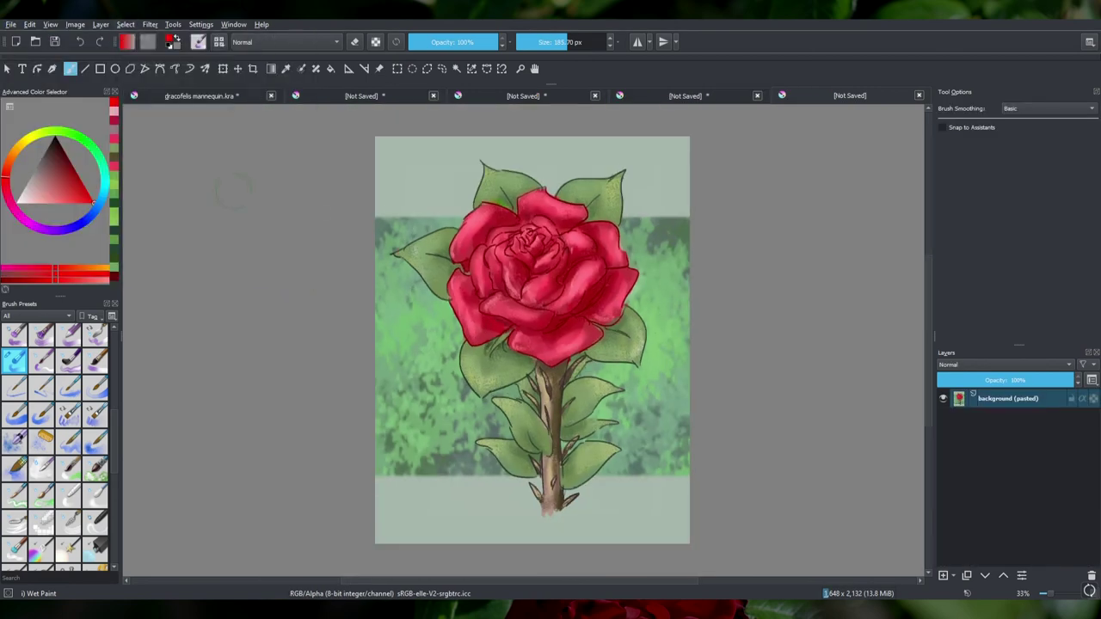
- Apply Levels to the flattened artwork with input levels 11, 0.855 and 236 and a lowered output white point
{"action": "key", "text": "ctrl+l"}
{"action": "left_click_drag", "start_coordinate": [1074, 207], "coordinate": [1054, 207]}
{"action": "left_click_drag", "start_coordinate": [932, 209], "coordinate": [942, 207]}
{"action": "mouse_move", "coordinate": [809, 215]}
{"action": "left_mouse_down"}
{"action": "mouse_move", "coordinate": [790, 208]}
{"action": "mouse_move", "coordinate": [802, 207]}
{"action": "left_mouse_up"}
{"action": "left_click_drag", "start_coordinate": [939, 208], "coordinate": [937, 208]}
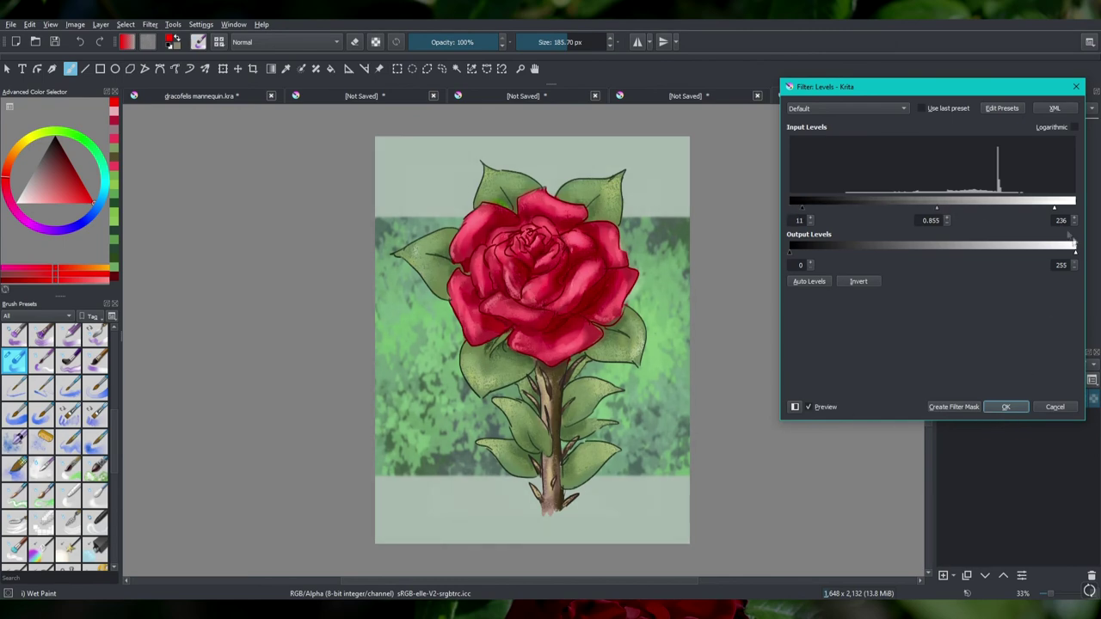
{"action": "left_click_drag", "start_coordinate": [1073, 251], "coordinate": [1056, 251]}
{"action": "scroll", "coordinate": [1053, 222], "scroll_direction": "down", "scroll_amount": 8}
{"action": "left_click", "coordinate": [1005, 407]}
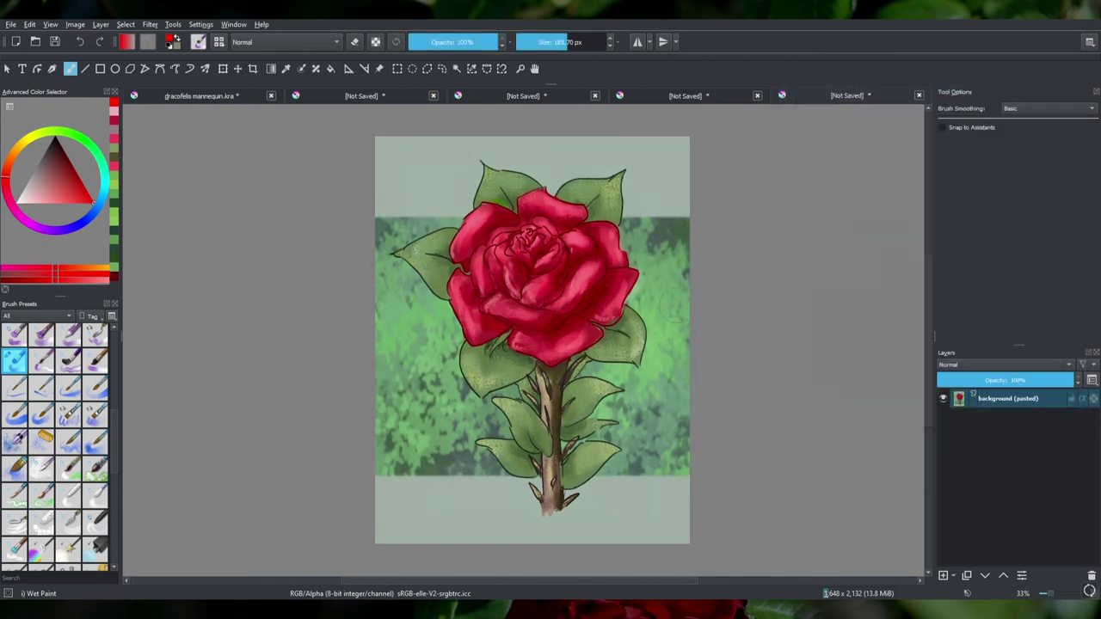
- Try the Oilpaint filter as a filter mask on the flattened artwork with adjusted brush size and smoothness
{"action": "left_click", "coordinate": [10, 24]}
{"action": "mouse_move", "coordinate": [150, 25]}
{"action": "mouse_move", "coordinate": [223, 78]}
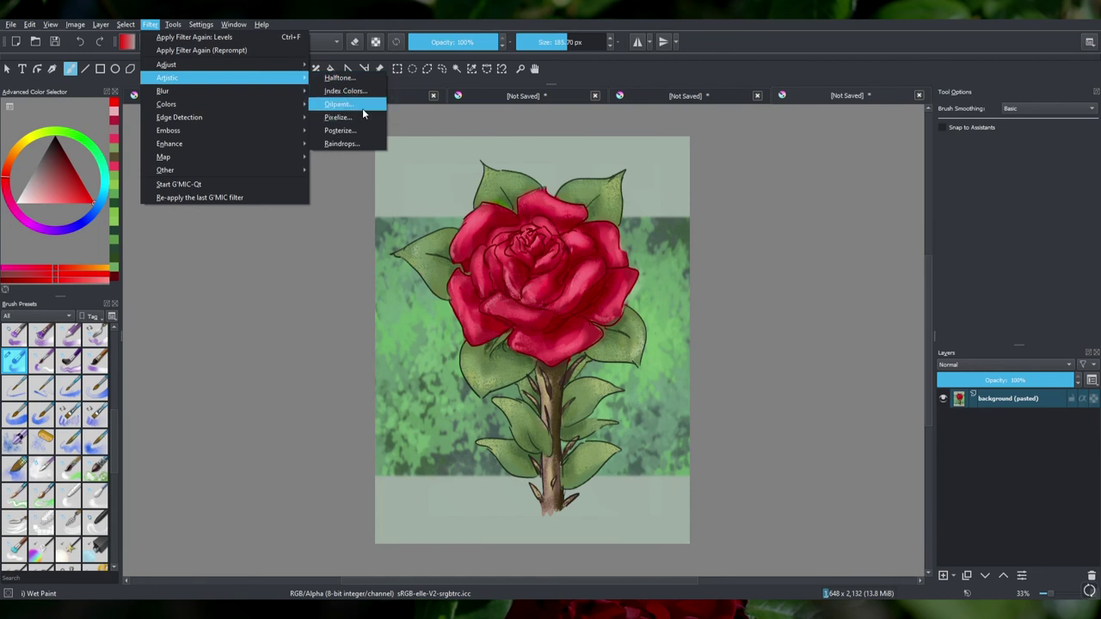
{"action": "left_click", "coordinate": [362, 105]}
{"action": "left_click", "coordinate": [1074, 128]}
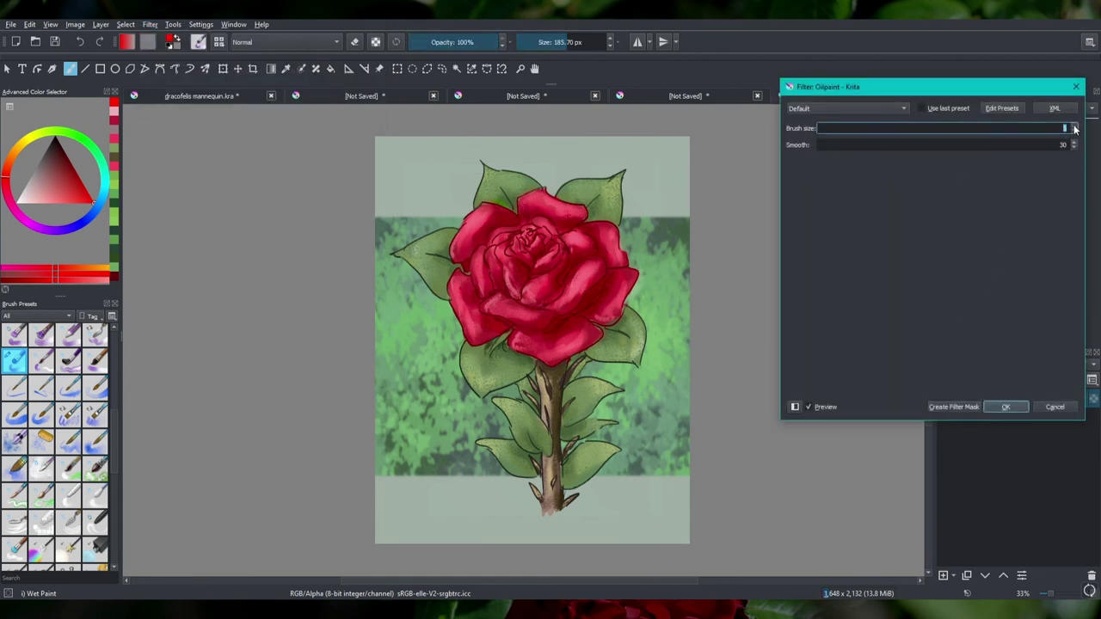
{"action": "left_click", "coordinate": [1074, 149]}
{"action": "left_click", "coordinate": [944, 409]}
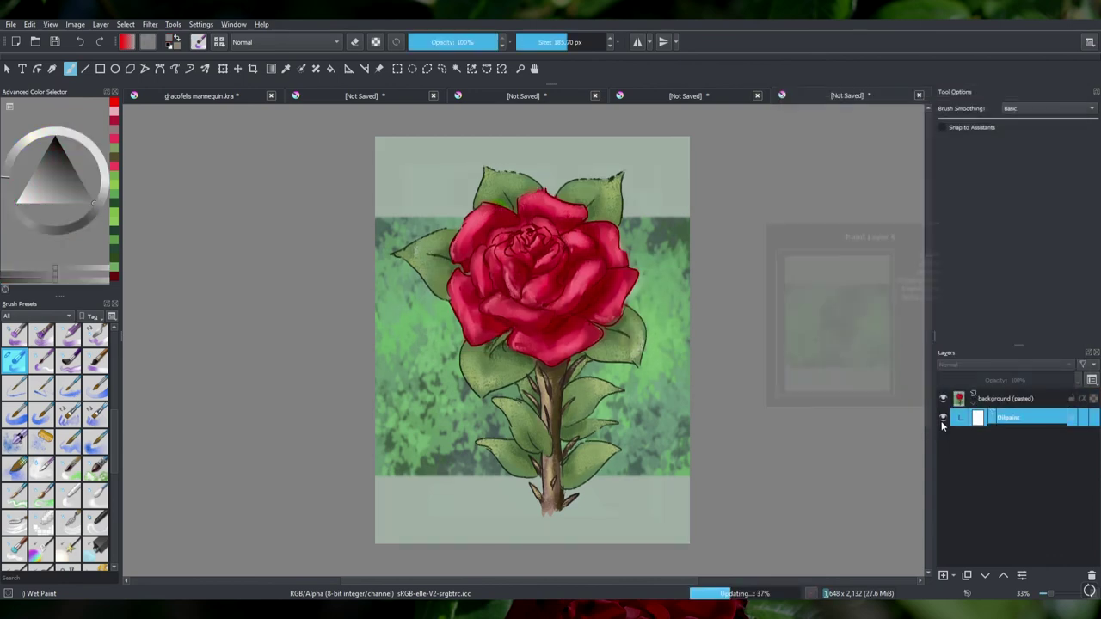
{"action": "key", "text": "ctrl+z"}
- Try a second Oilpaint filter mask on the flattened artwork
{"action": "left_click", "coordinate": [149, 24]}
{"action": "mouse_move", "coordinate": [197, 77]}
{"action": "left_click", "coordinate": [359, 105]}
{"action": "left_click", "coordinate": [964, 407]}
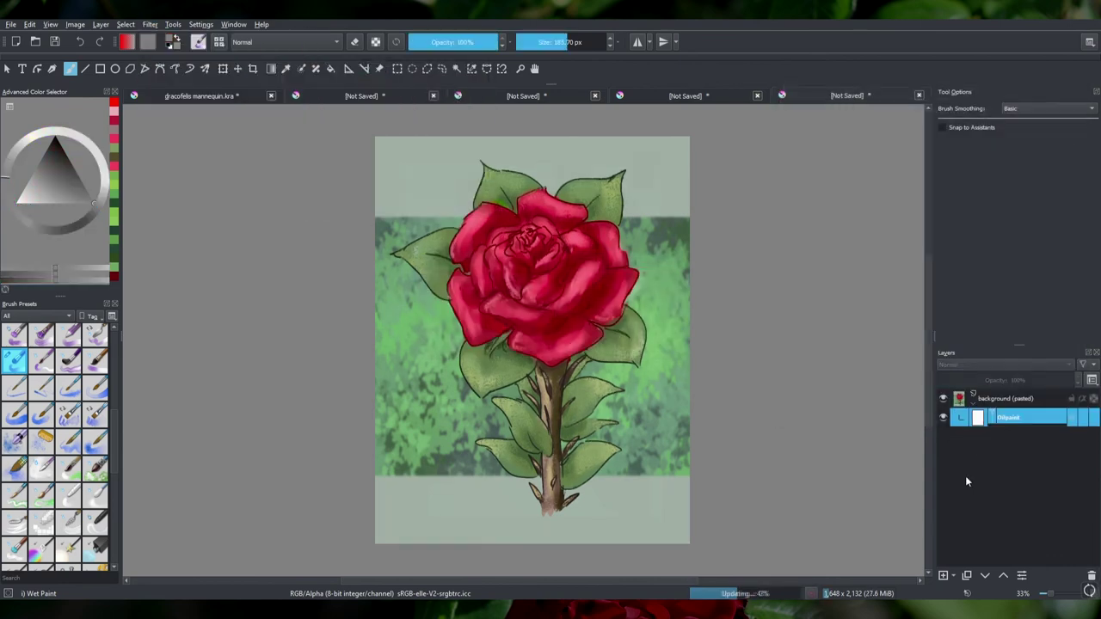
{"action": "key", "text": "ctrl+z"}
- Try the Halftone filter directly on the flattened artwork with size 8 and angle 247
{"action": "left_click", "coordinate": [149, 24]}
{"action": "mouse_move", "coordinate": [197, 77]}
{"action": "left_click", "coordinate": [353, 78]}
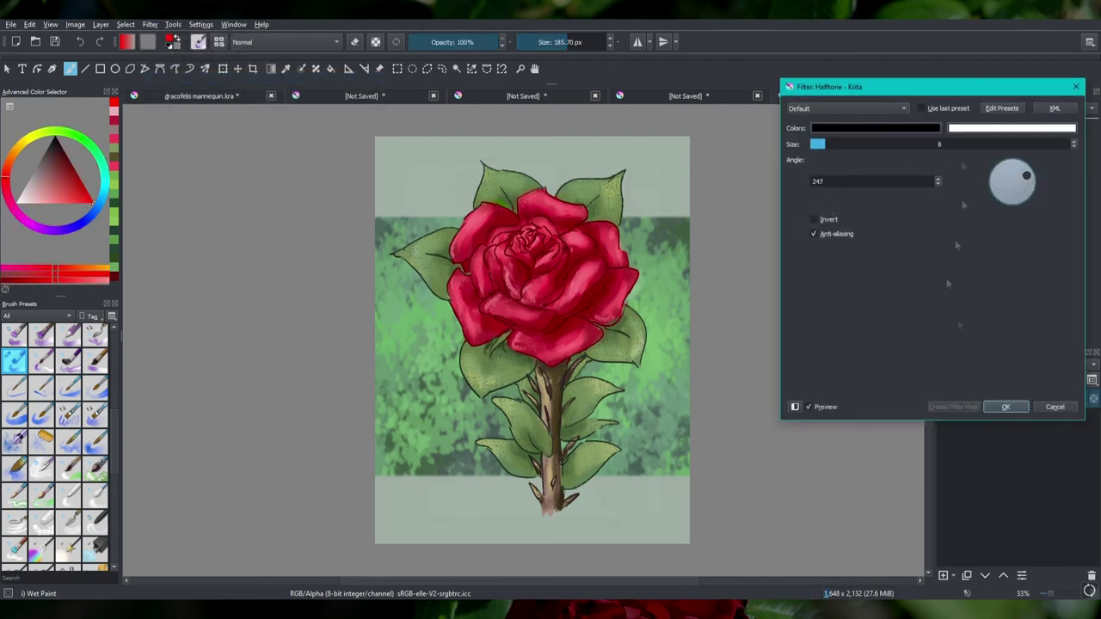
{"action": "key", "text": "Return"}
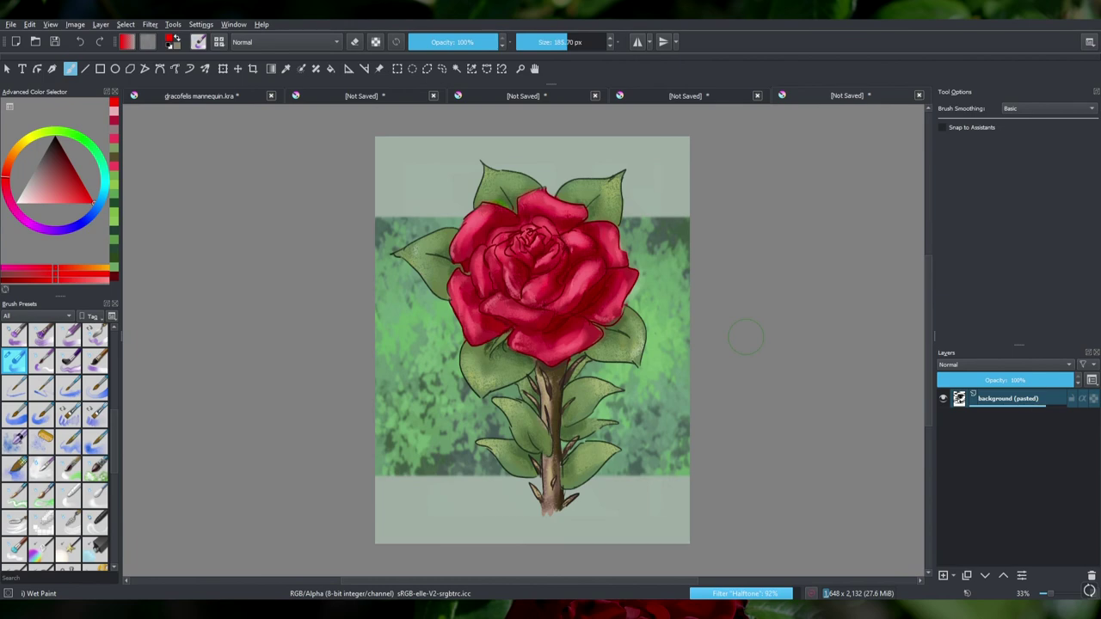
{"action": "key", "text": "ctrl+z"}
- Duplicate the flattened artwork, apply Halftone to the duplicate and set it to Overlay at 11% opacity
{"action": "key", "text": "ctrl+j"}
{"action": "key", "text": "ctrl+f"}
{"action": "left_click", "coordinate": [1001, 363]}
{"action": "left_click", "coordinate": [979, 372]}
{"action": "left_click_drag", "start_coordinate": [980, 380], "coordinate": [951, 380]}
- Duplicate the halftone layer and apply a Gaussian Blur with a 5 px radius to the copy
{"action": "key", "text": "ctrl+j"}
{"action": "key", "text": "alt+r"}
{"action": "key", "text": "Down"}
{"action": "key", "text": "Down"}
{"action": "key", "text": "Down"}
{"action": "key", "text": "Down"}
{"action": "key", "text": "Down"}
{"action": "key", "text": "Right"}
{"action": "key", "text": "Down"}
{"action": "key", "text": "Return"}
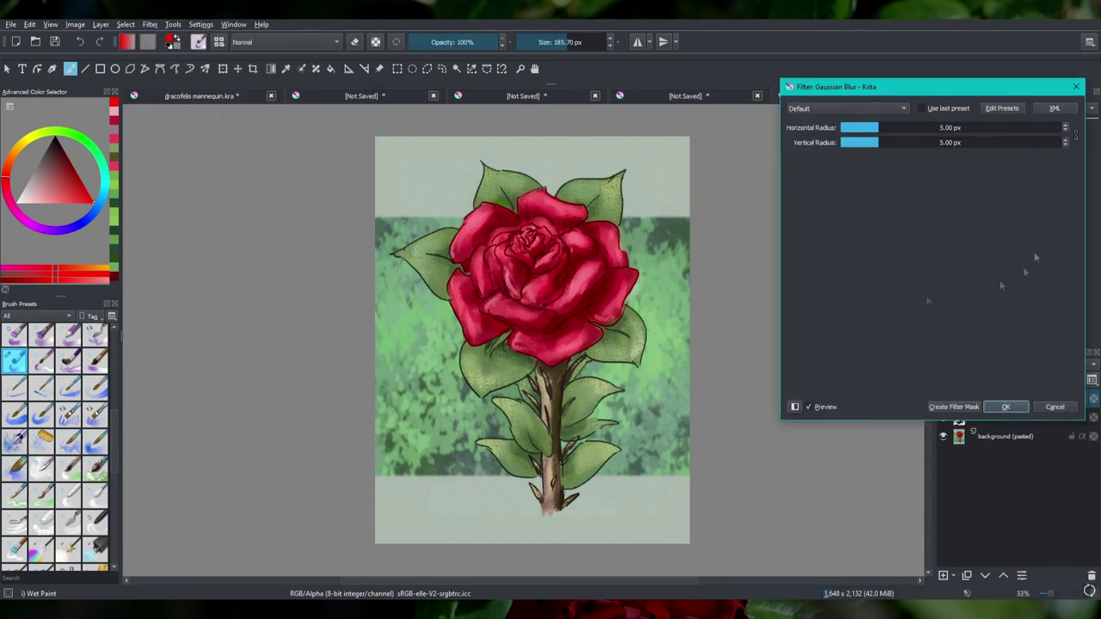
{"action": "left_click", "coordinate": [1005, 407]}
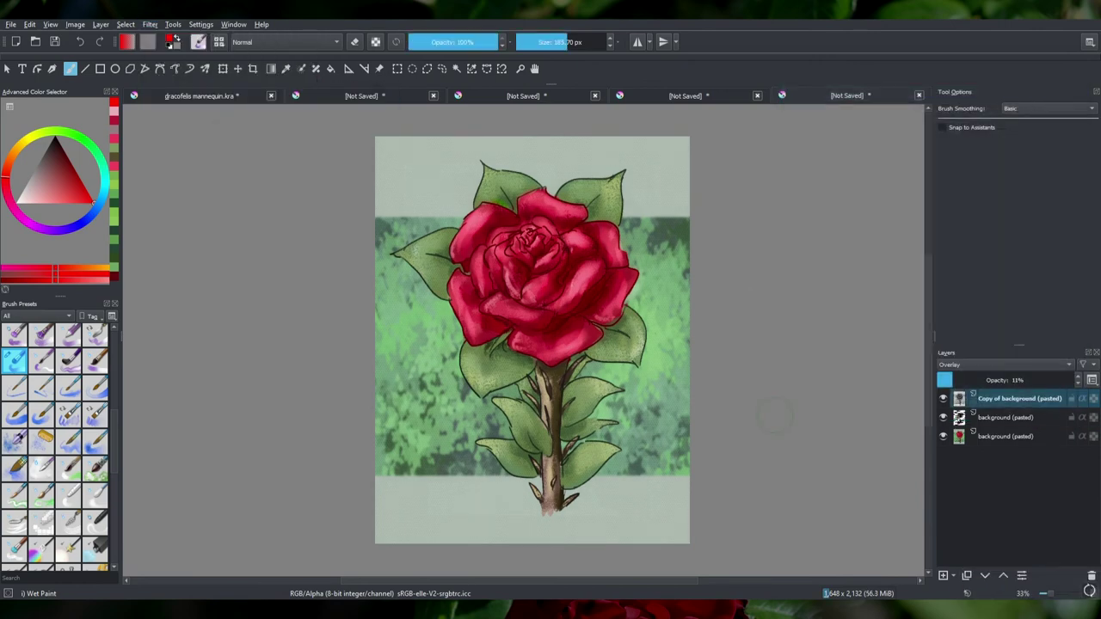
- Set the blurred halftone copy's opacity to 22% and look for another filter to apply
{"action": "left_click", "coordinate": [944, 417]}
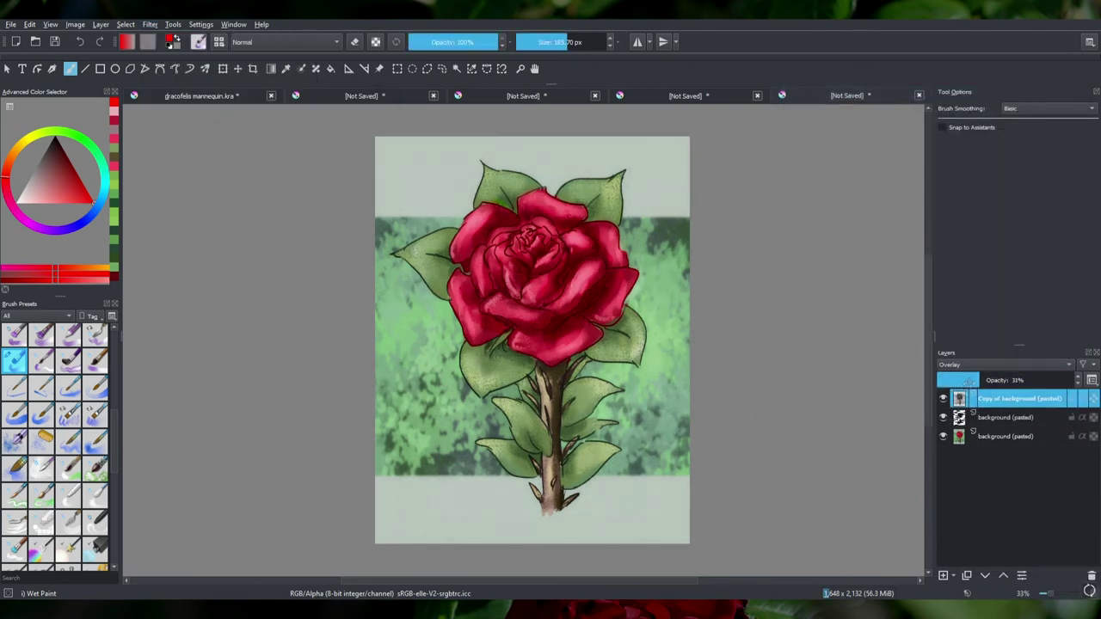
{"action": "left_click_drag", "start_coordinate": [969, 379], "coordinate": [966, 380]}
{"action": "left_click", "coordinate": [150, 24]}
{"action": "mouse_move", "coordinate": [261, 162]}
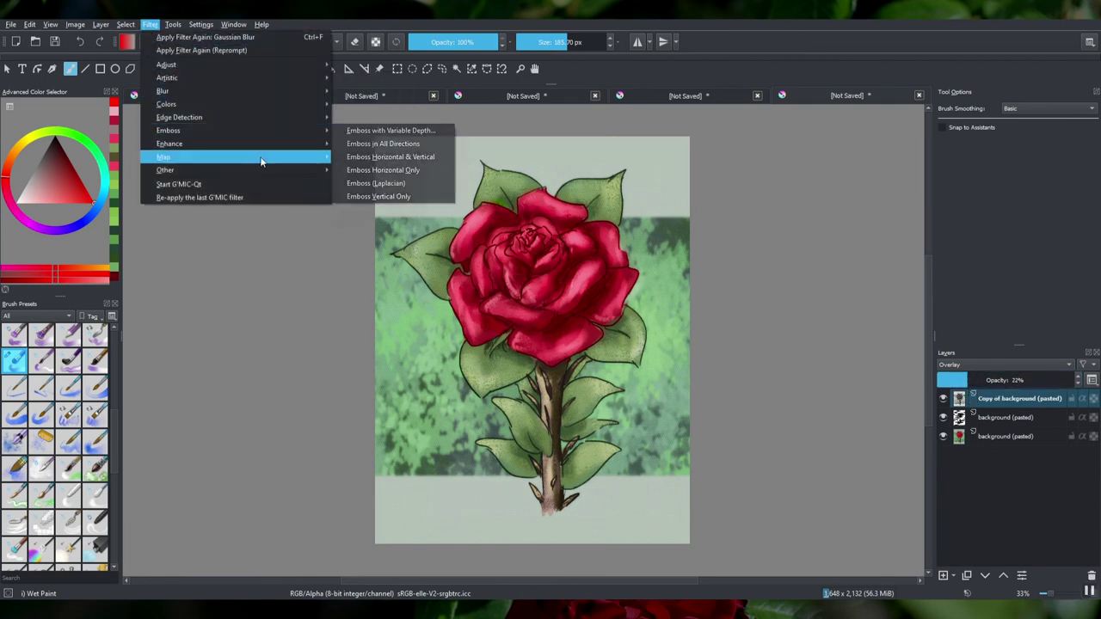